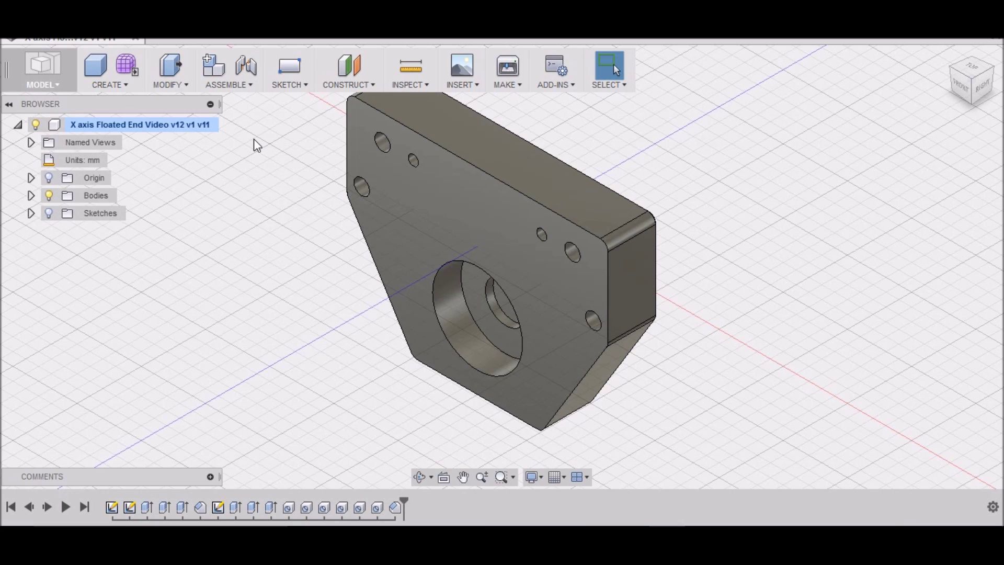
Orbit the model and expand the Bodies list to show Body2 and Body7.
middle_click_drag(272, 166, 660, 406, "shift")
scroll(695, 426, "down", 2)
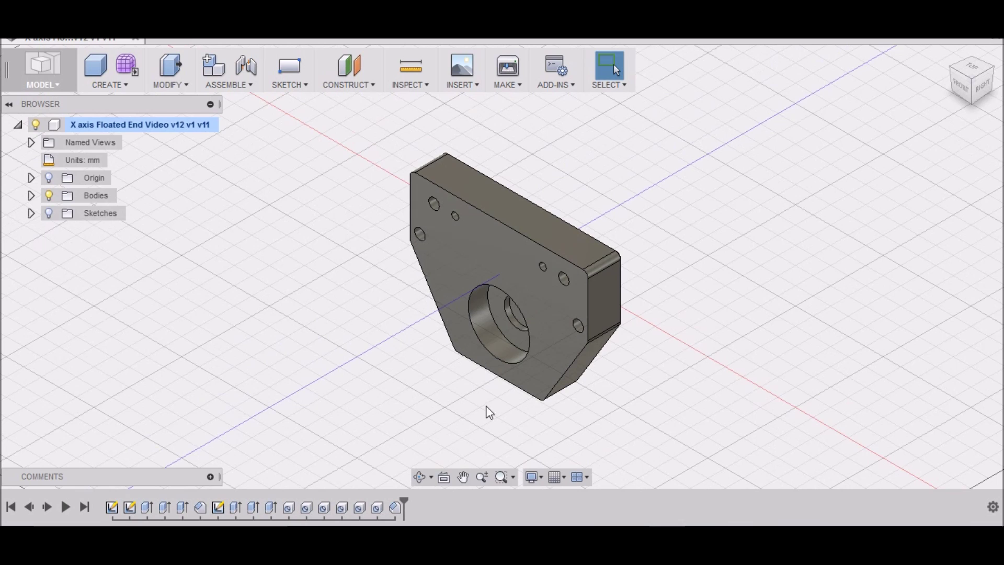
left_click(30, 196)
left_click(65, 230)
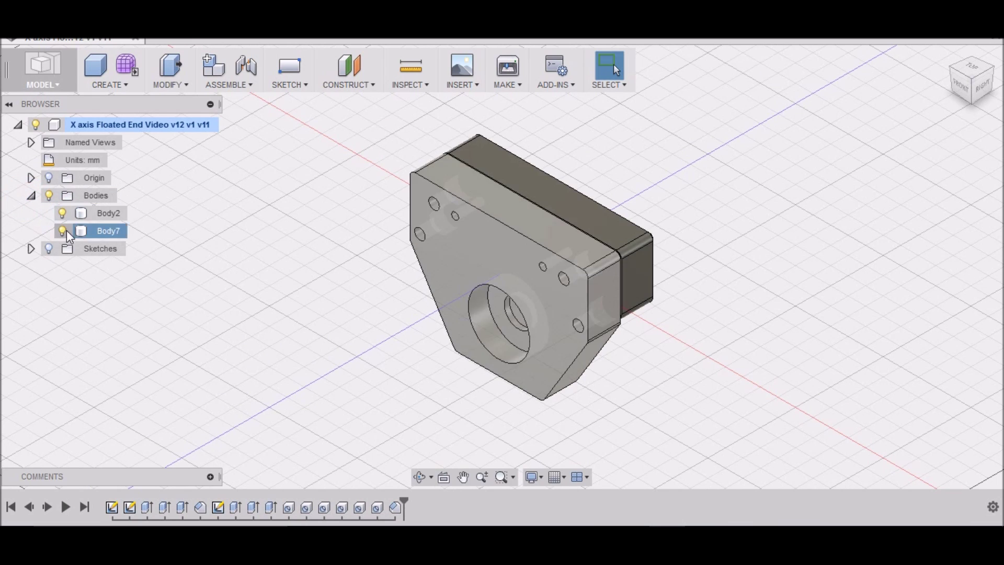
left_click(63, 230)
left_click(491, 235)
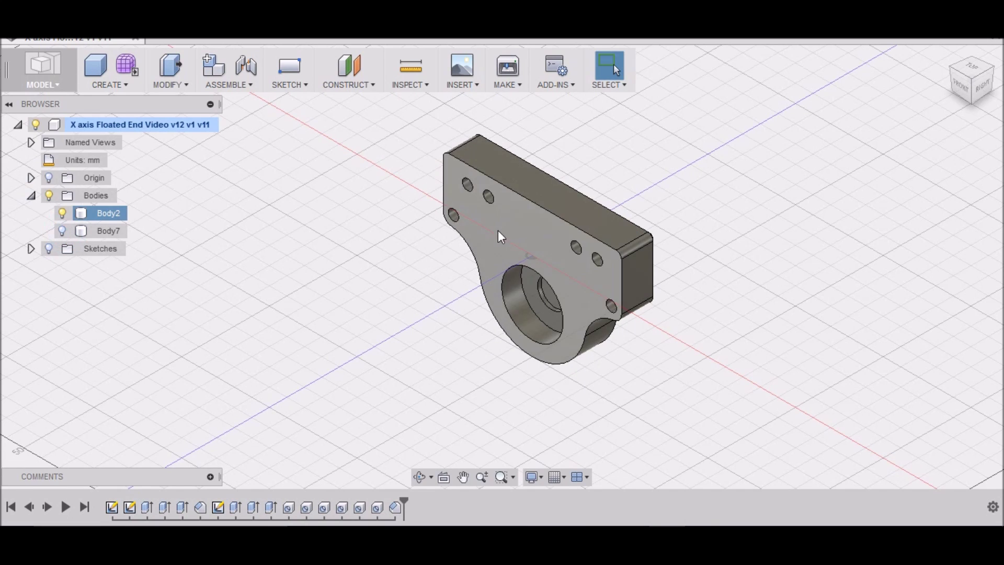
Make Body7 visible and hide Body2, leaving only the plate showing.
left_click(58, 233)
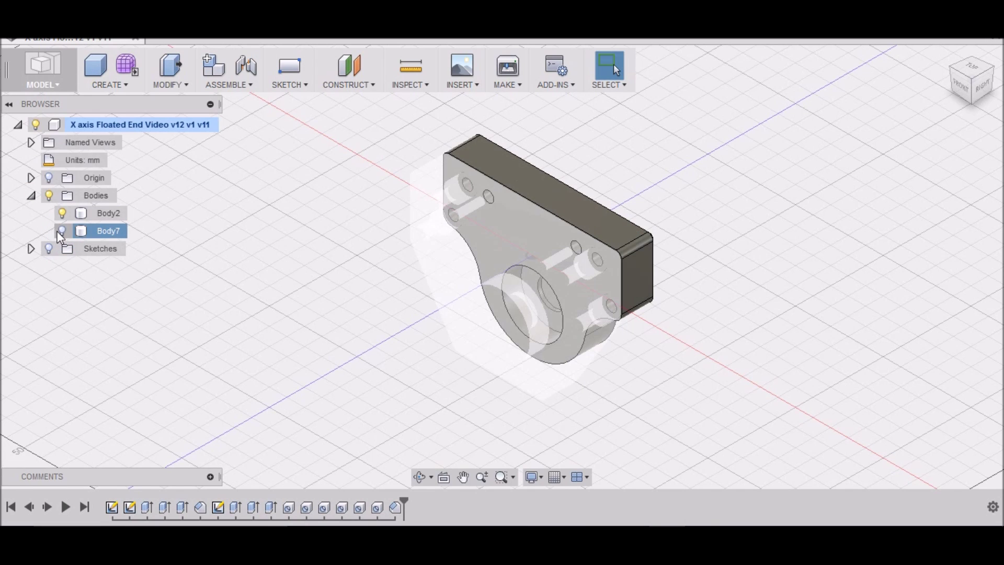
left_click(63, 231)
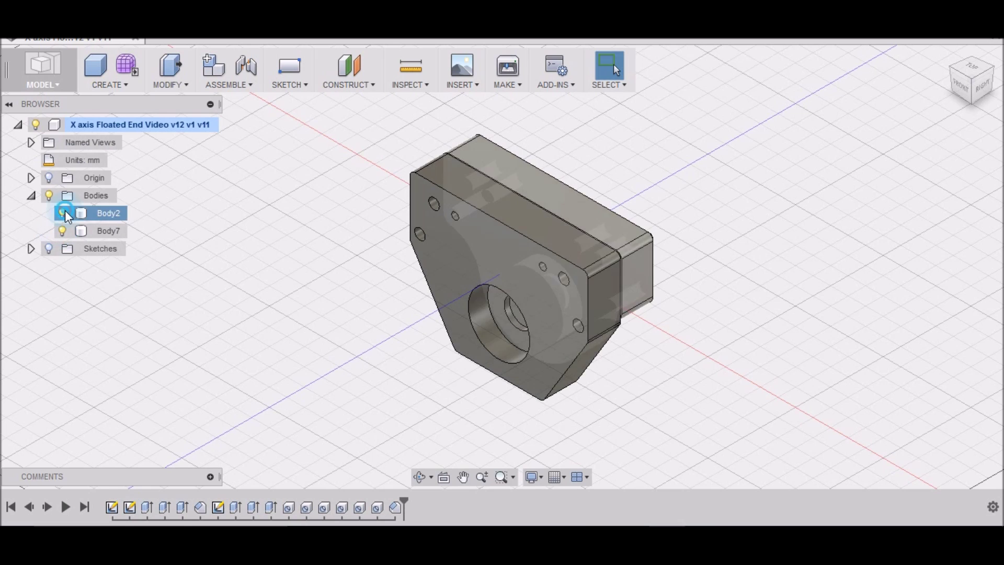
left_click(63, 213)
left_click(542, 330)
scroll(535, 291, "up", 2)
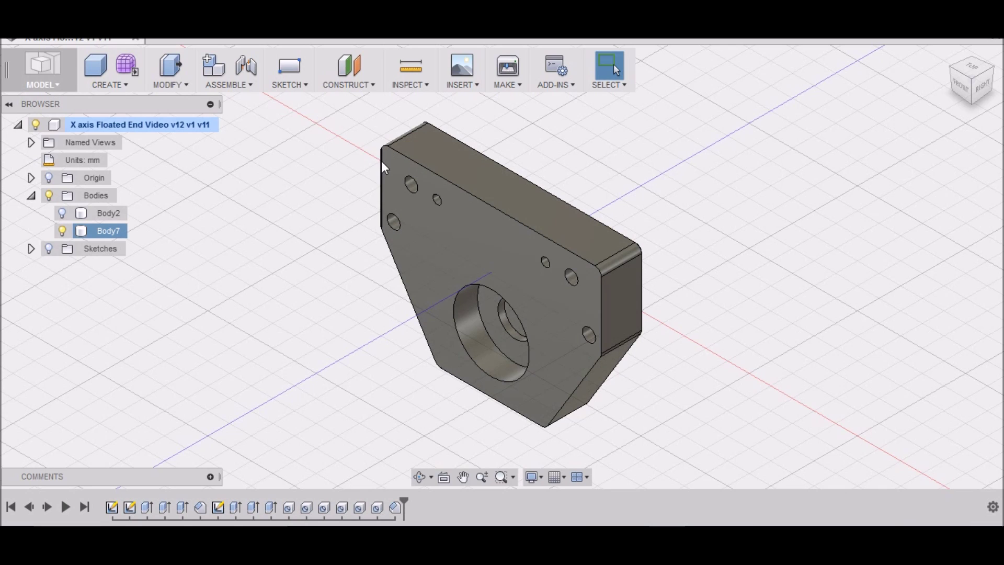
scroll(496, 366, "down", 2)
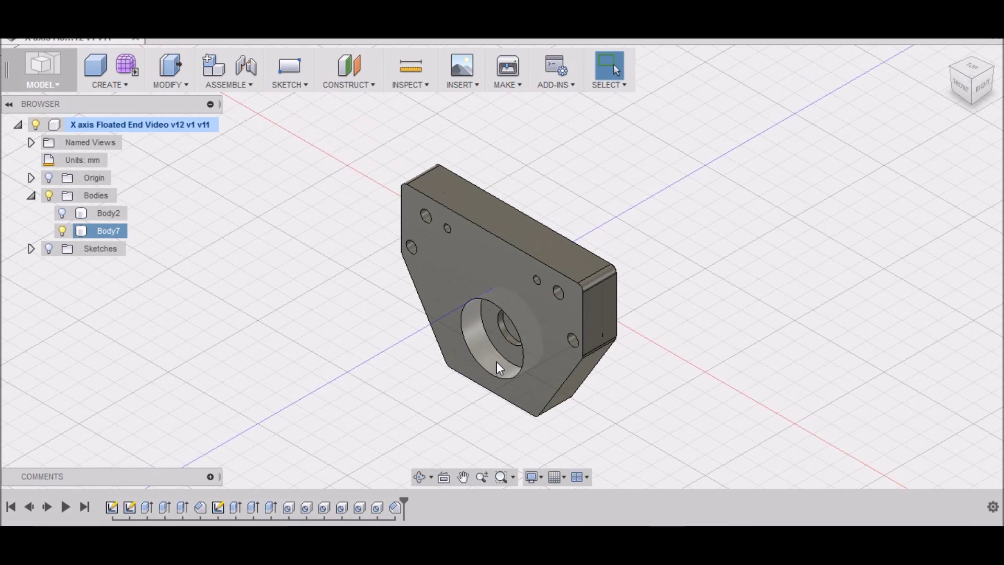
scroll(497, 360, "down", 2)
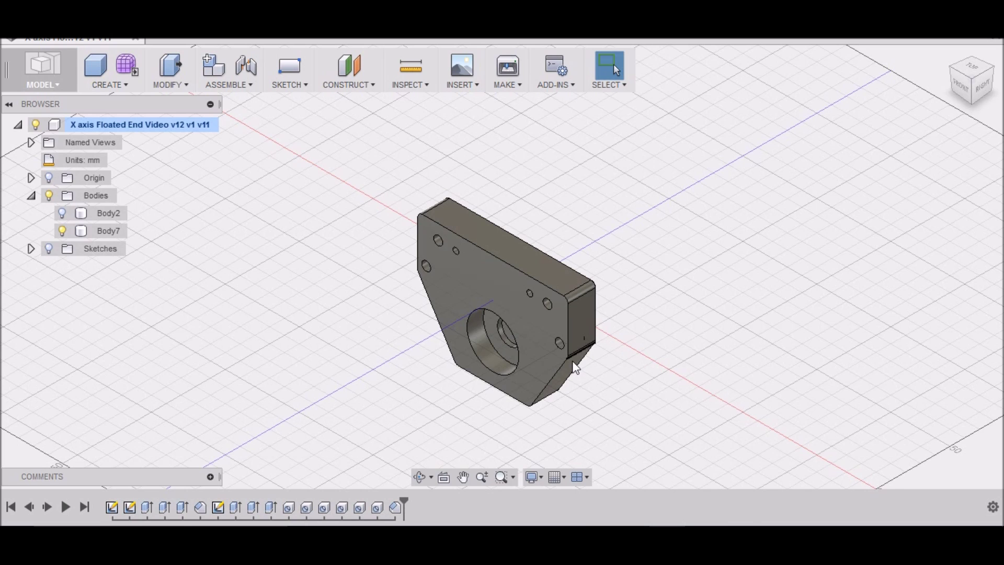
Zoom in and out to inspect the part after creating Component1:1.
scroll(673, 348, "up", 2)
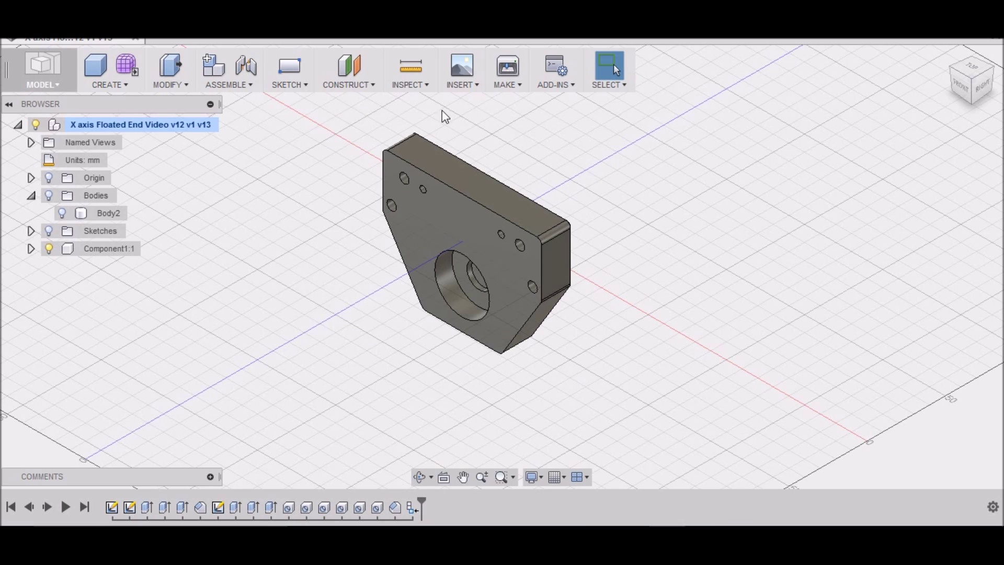
scroll(649, 363, "down", 2)
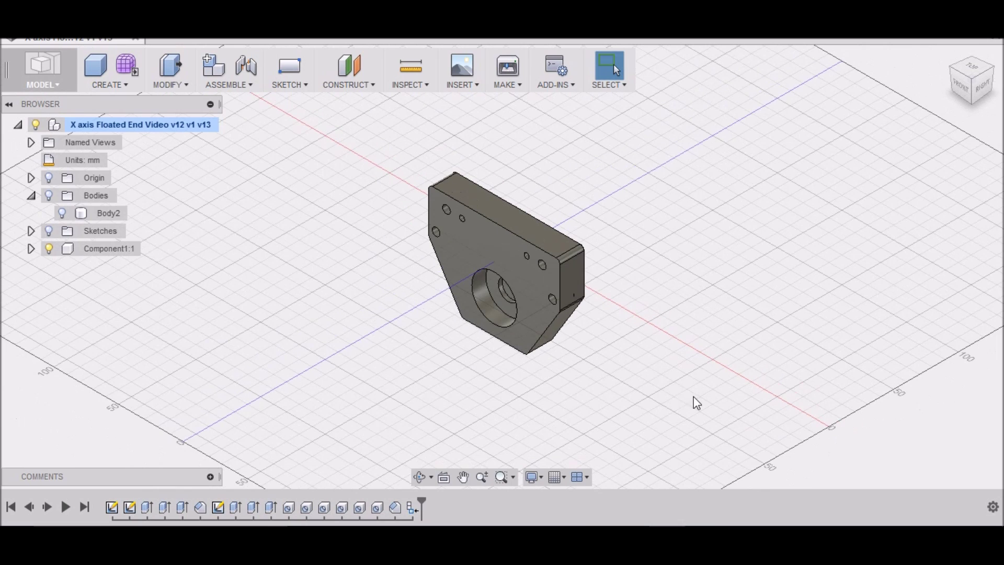
scroll(431, 172, "up", 2)
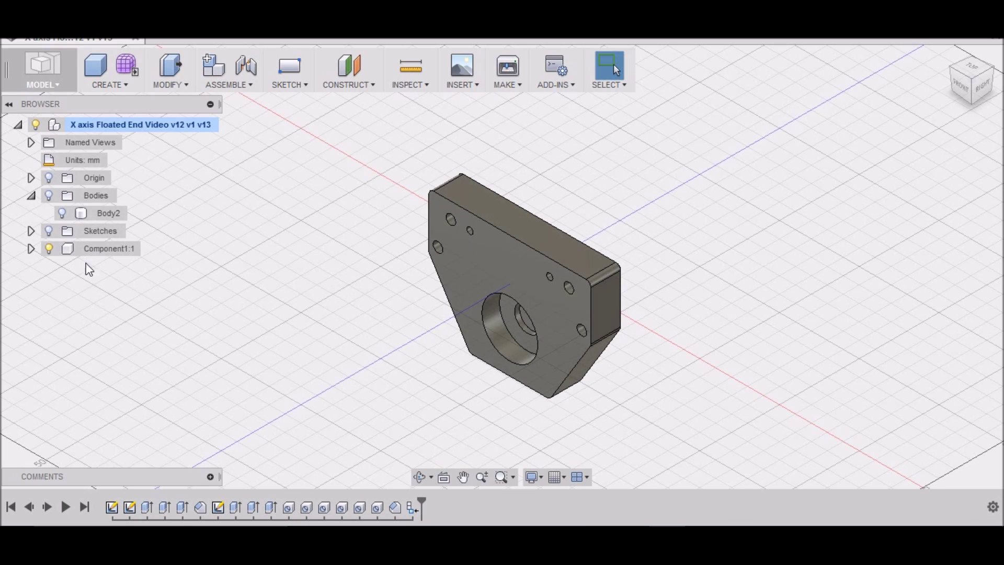
left_click(62, 212)
left_click(50, 197)
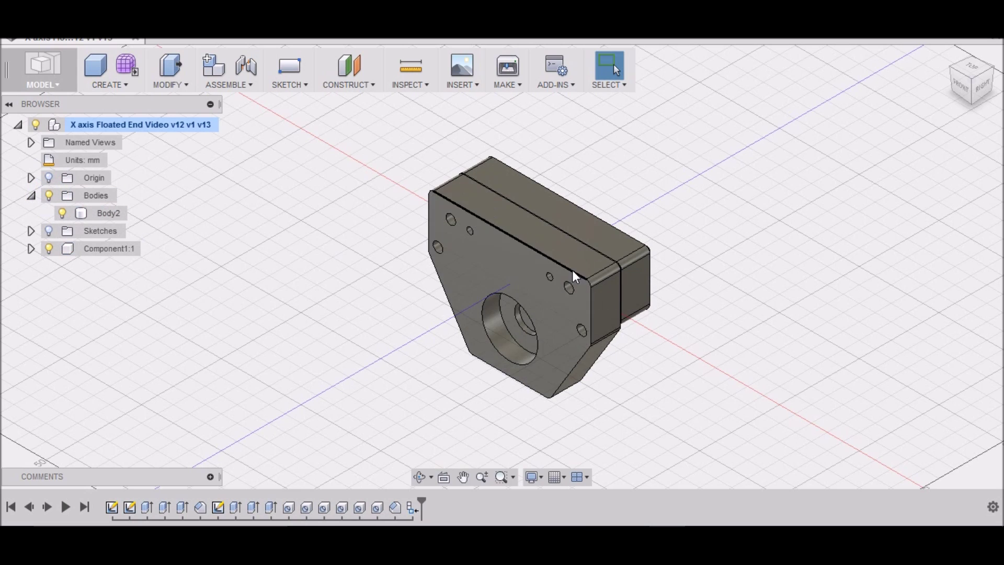
mouse_move(972, 83)
left_mouse_down()
mouse_move(951, 86)
mouse_move(957, 95)
left_mouse_up()
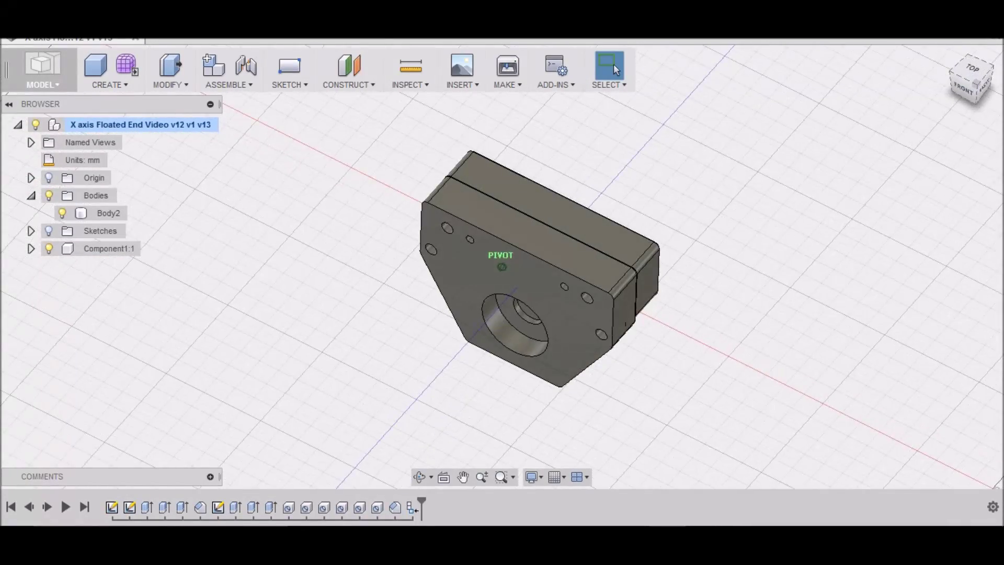
left_click(63, 214)
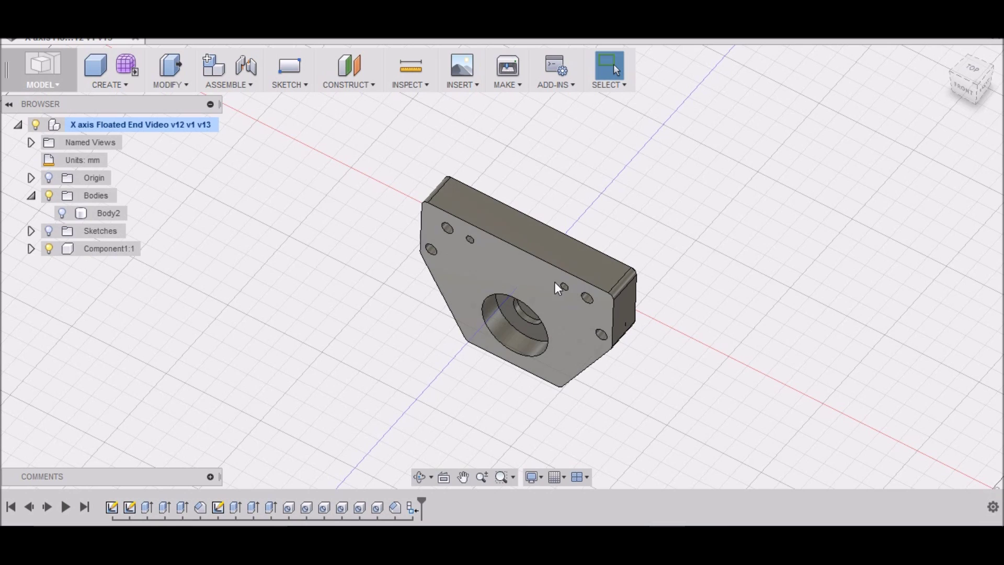
left_click(104, 213)
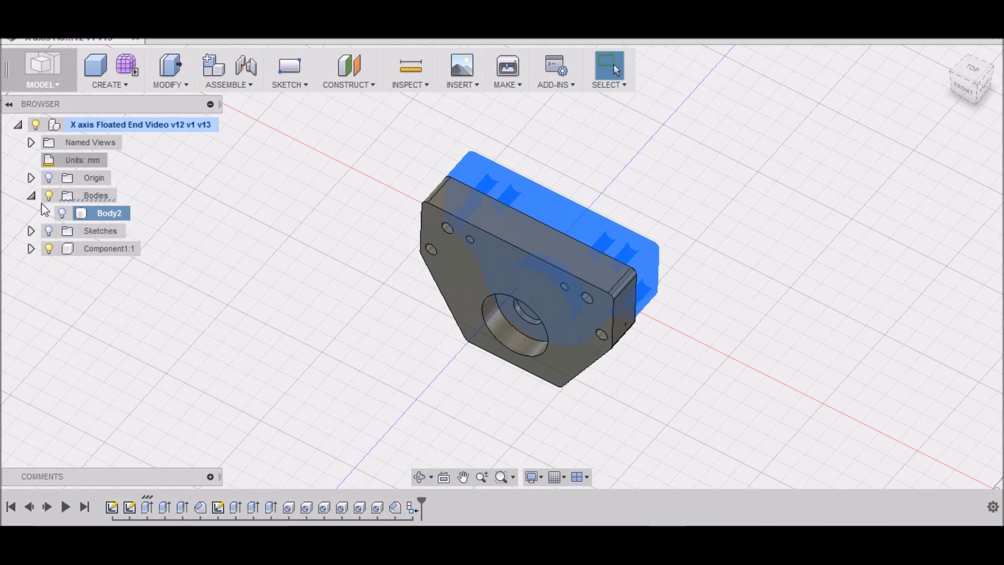
right_click(72, 213)
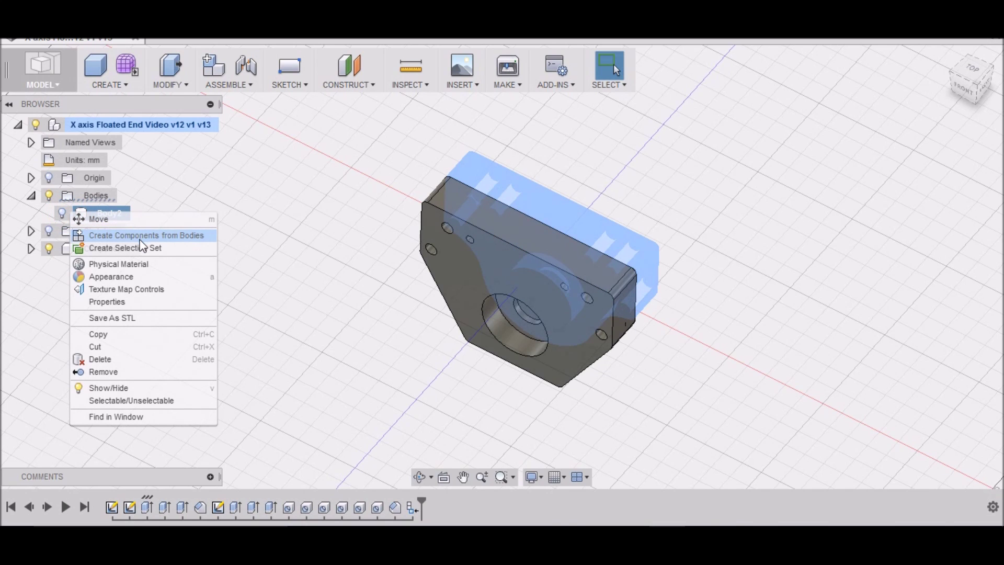
left_click(285, 190)
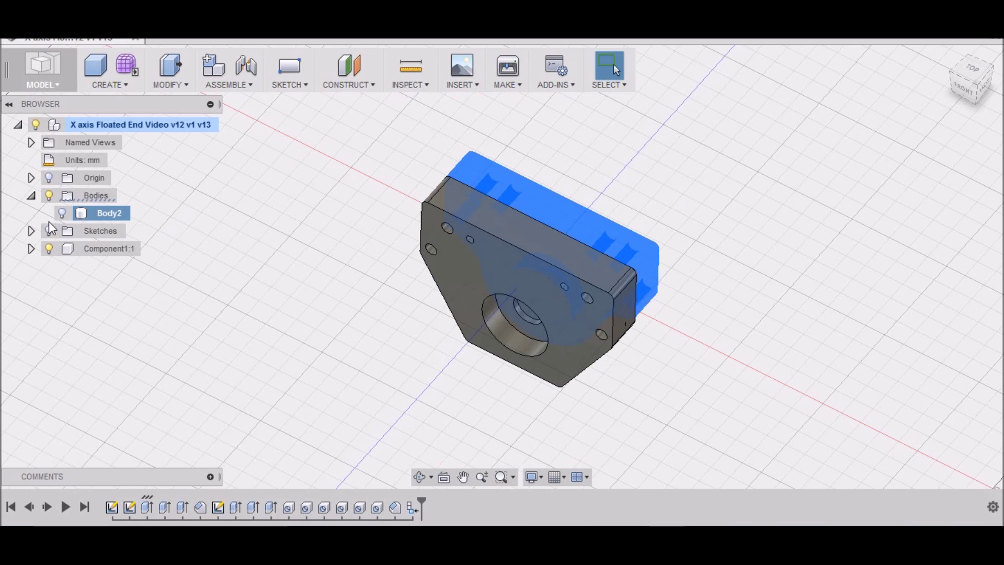
left_click(280, 287)
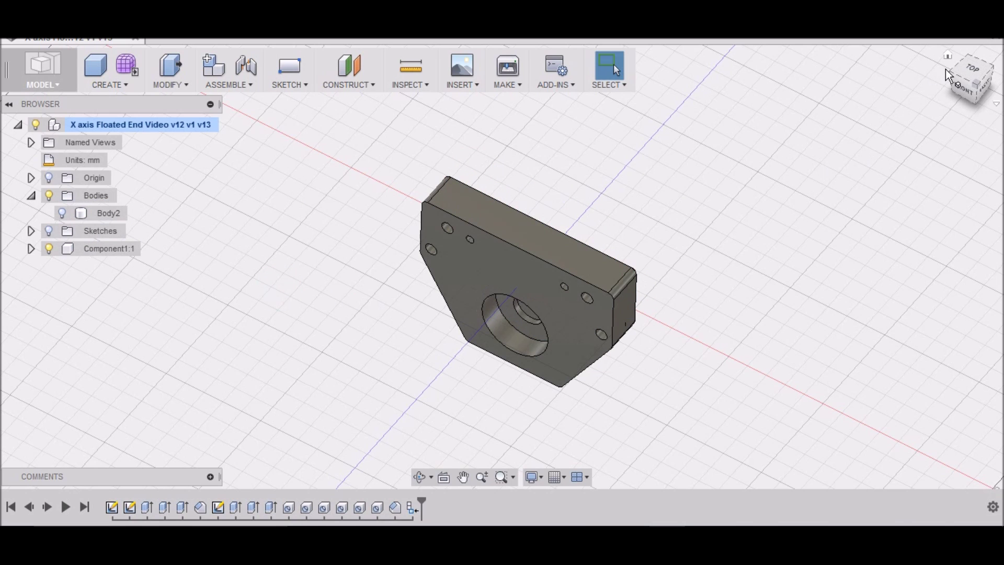
left_click(948, 55)
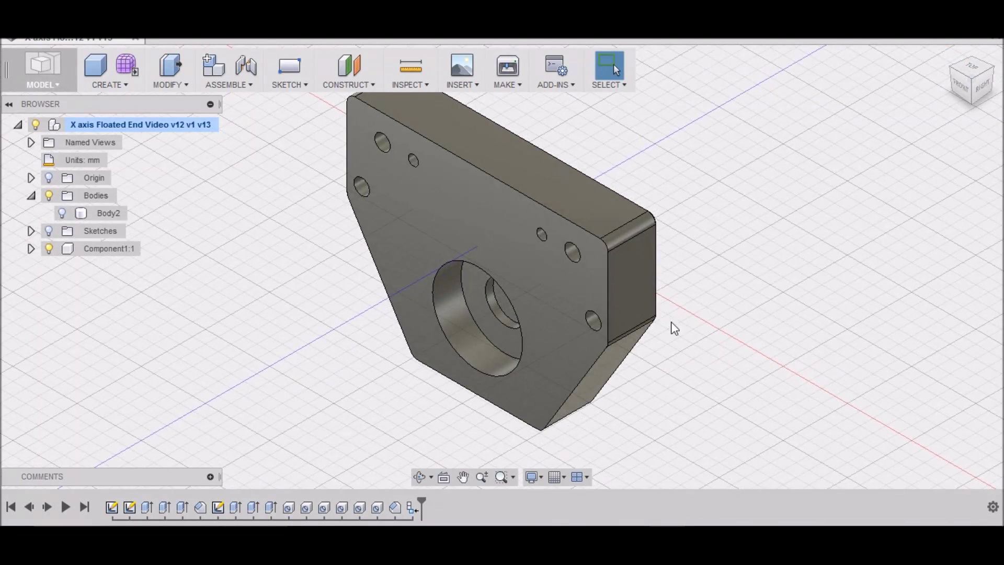
scroll(680, 335, "down", 3)
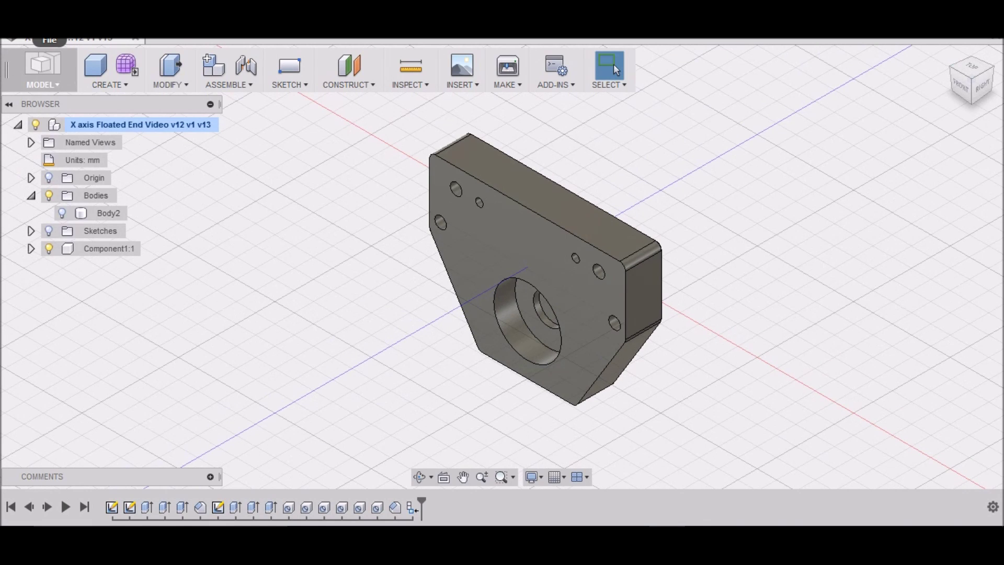
Start a new drawing from the design, saving the version as 'X Axis Floated end Video'.
left_click(13, 40)
mouse_move(77, 77)
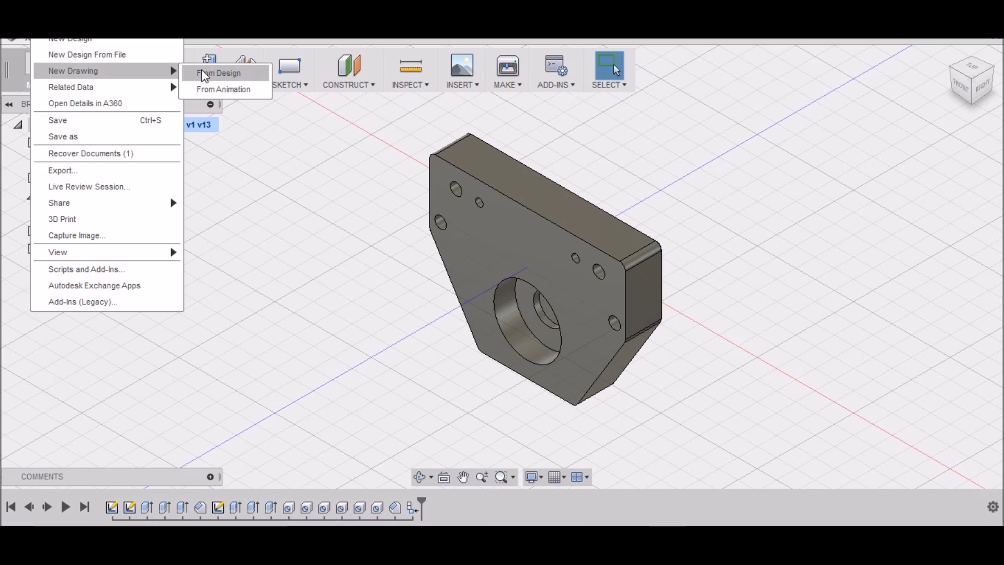
left_click(218, 73)
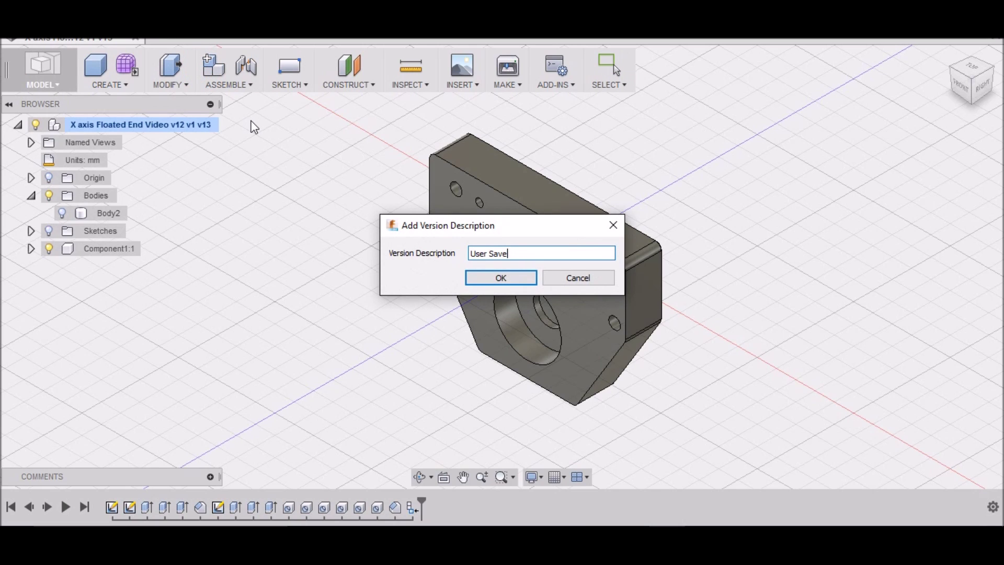
key("BackSpace")
key("BackSpace")
key("BackSpace")
key("BackSpace")
key("BackSpace")
key("BackSpace")
key("BackSpace")
key("BackSpace")
key("BackSpace")
type("X Axis Floated end Video")
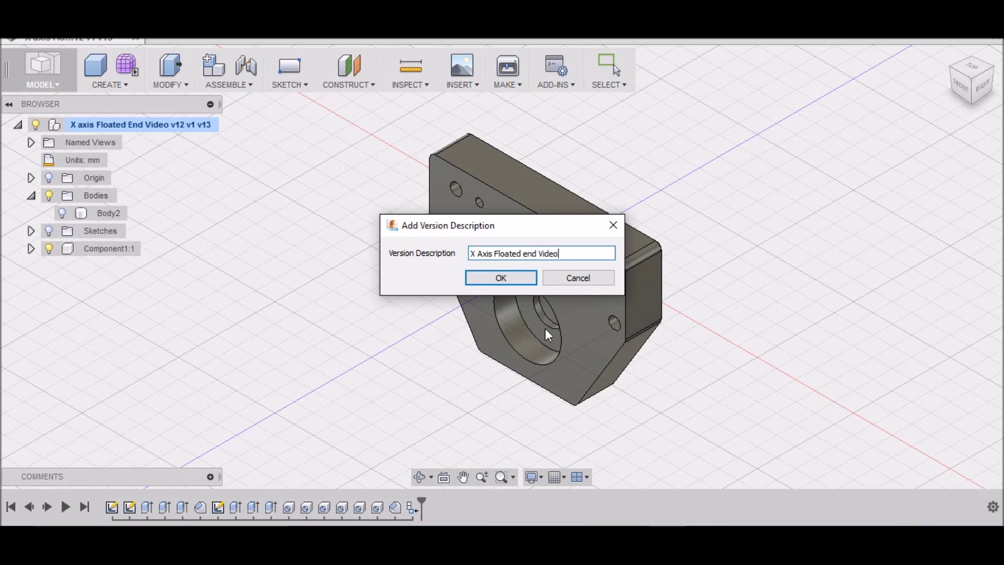
left_click(522, 278)
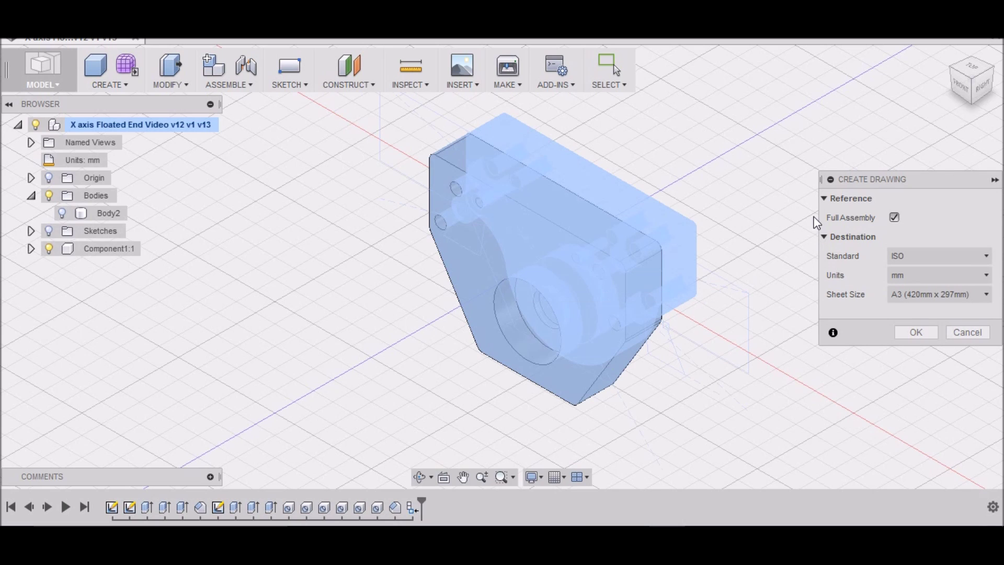
Draw only Component1:1 instead of the full assembly, keeping ISO, mm and A3.
left_click(894, 217)
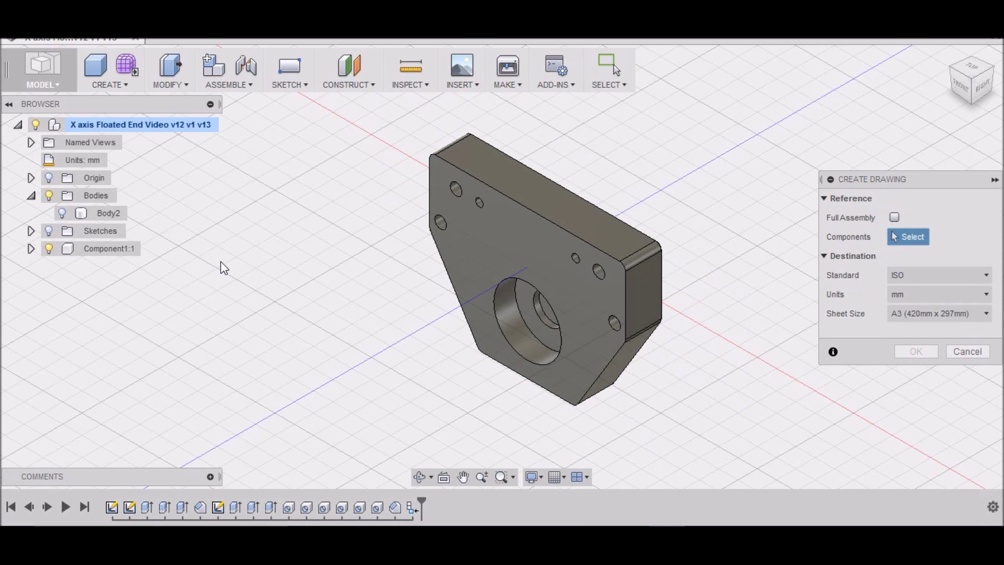
left_click(128, 251)
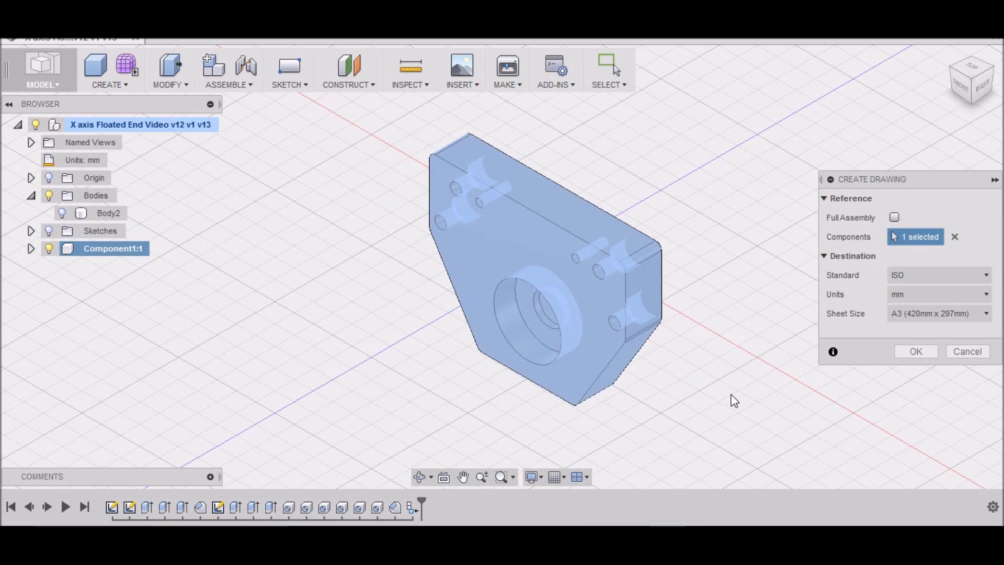
left_click(914, 354)
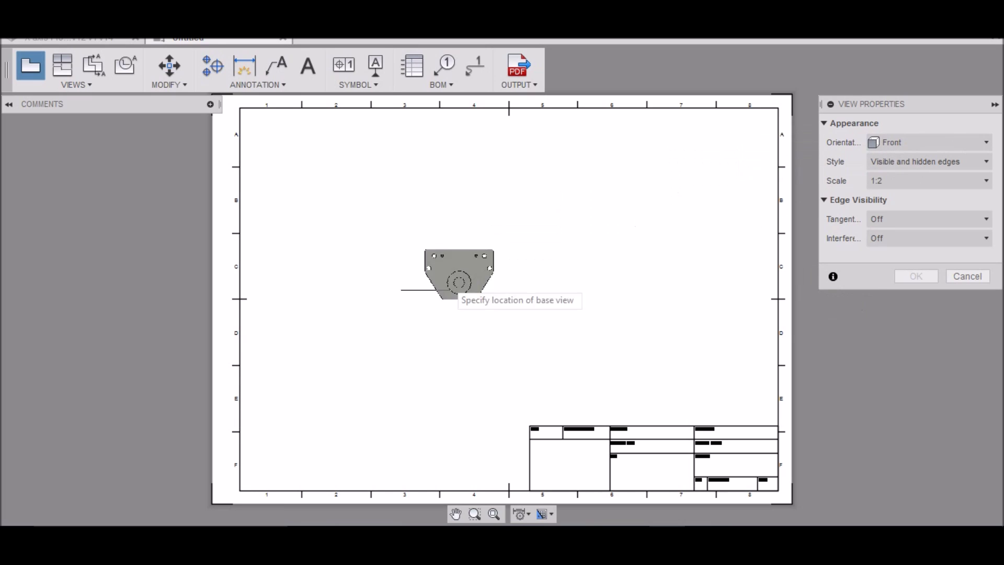
Place the front base view at the sheet's lower left, then begin a second base view.
left_click(986, 181)
left_click(965, 198)
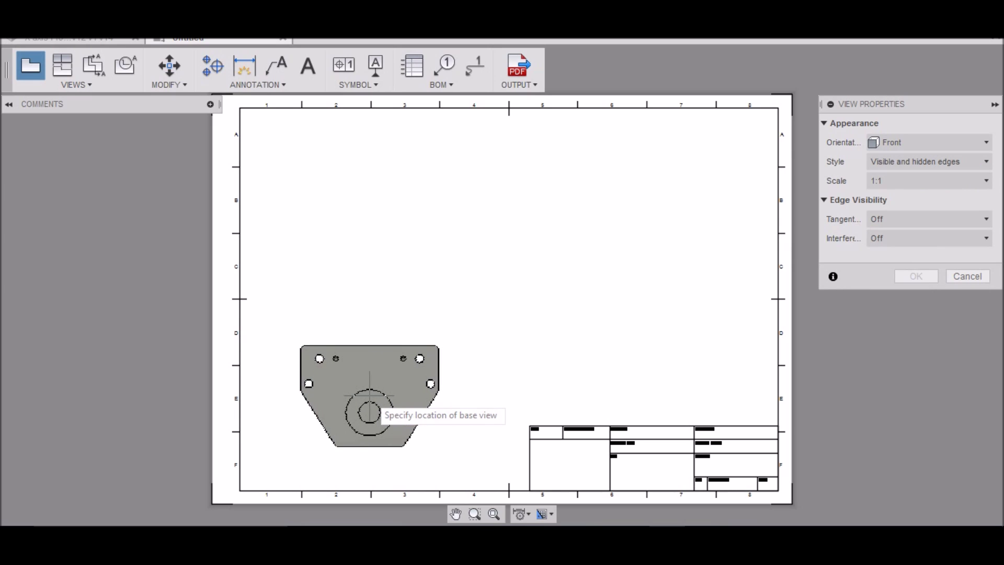
left_click(370, 396)
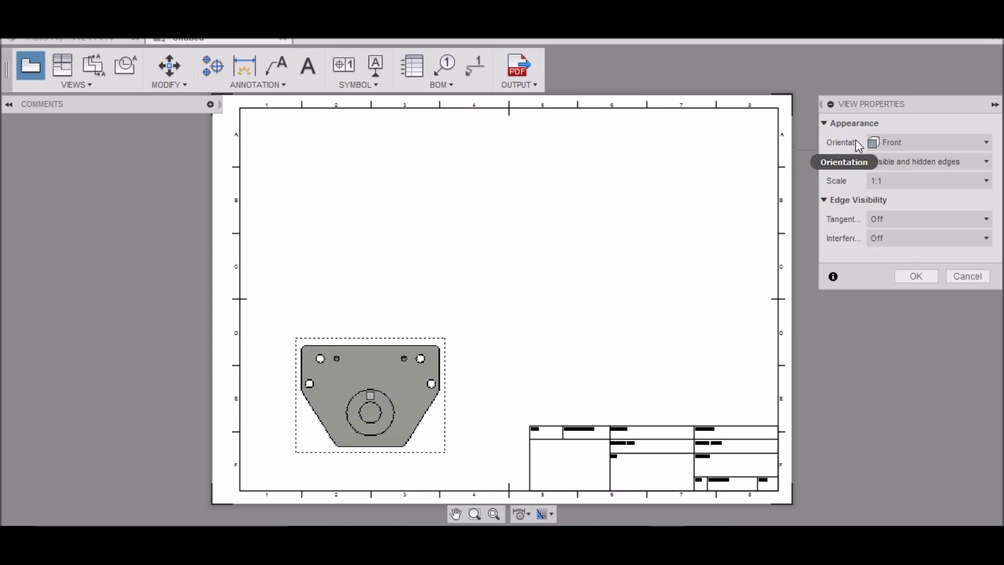
key("Return")
left_click(42, 78)
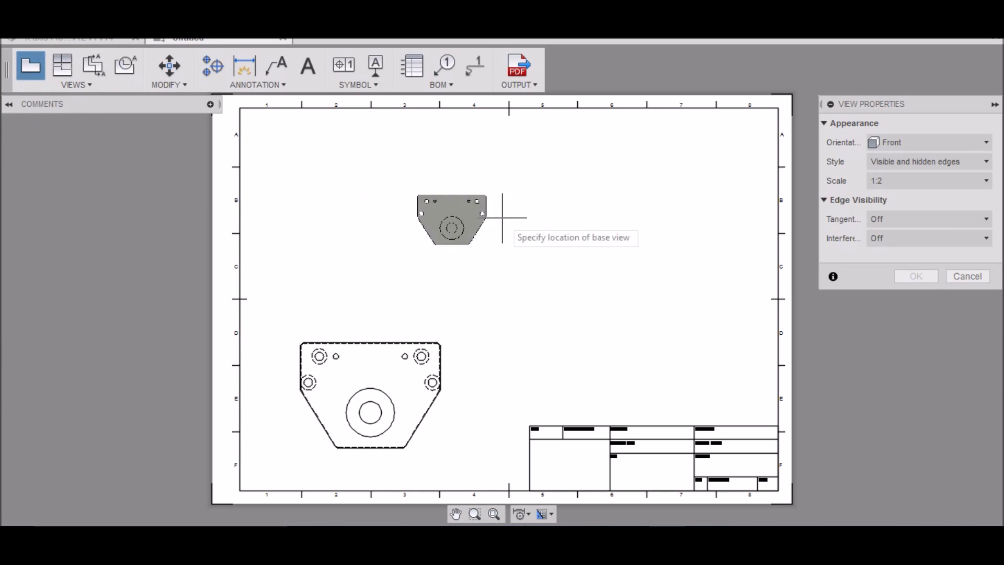
left_click(985, 142)
Place a 1:1 Top view above the front view, shaded with visible and hidden edges.
left_click(970, 159)
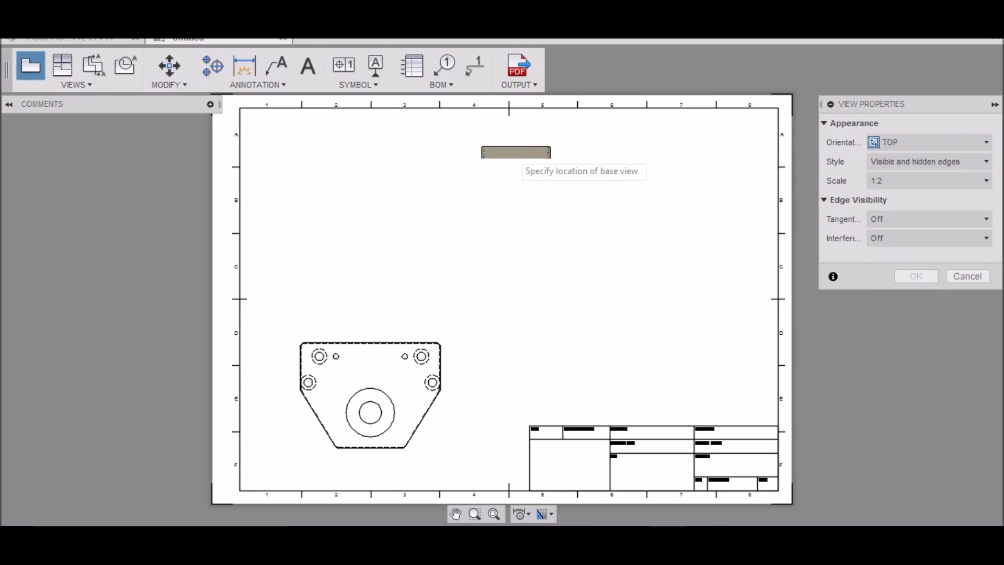
left_click(988, 182)
left_click(937, 197)
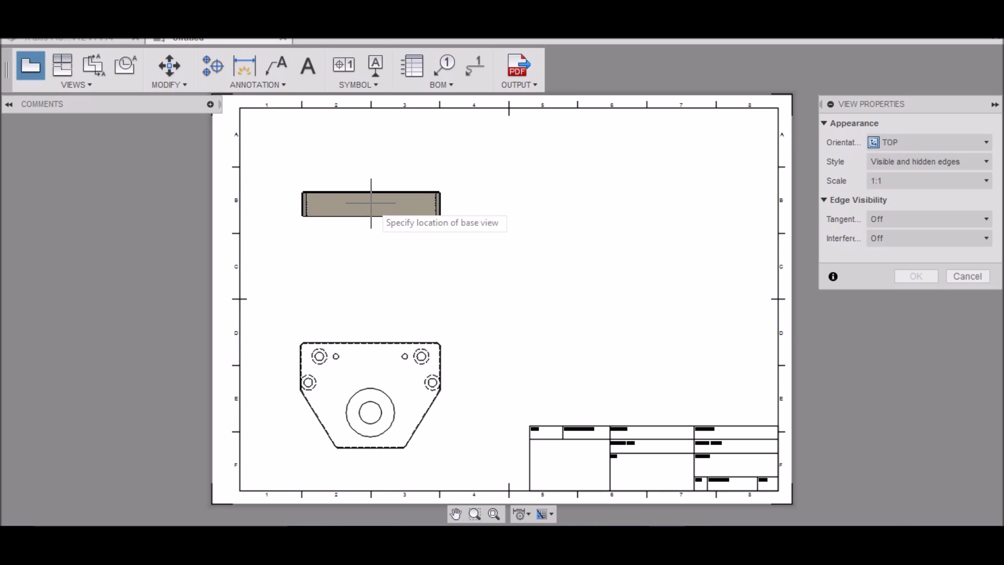
left_click(986, 162)
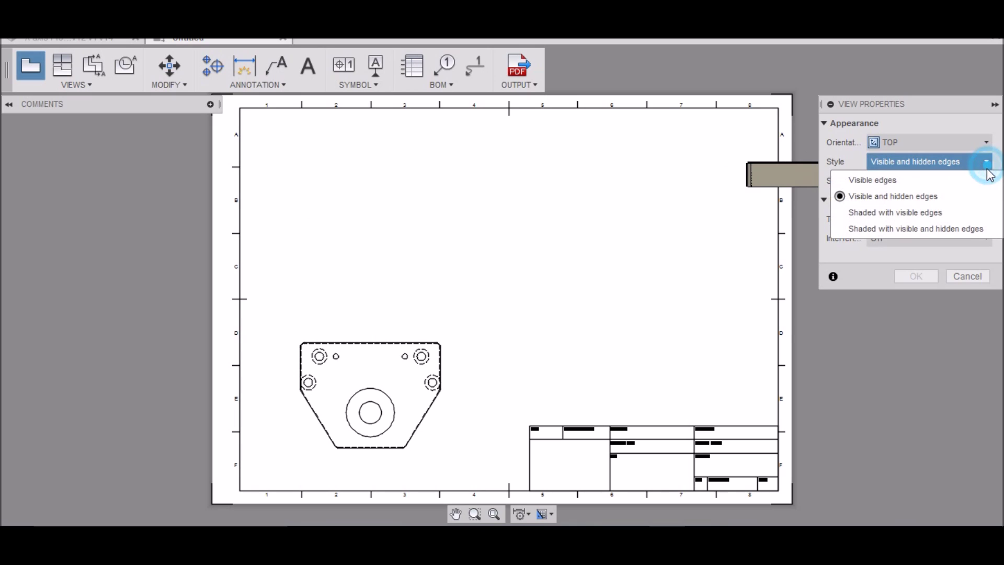
left_click(946, 234)
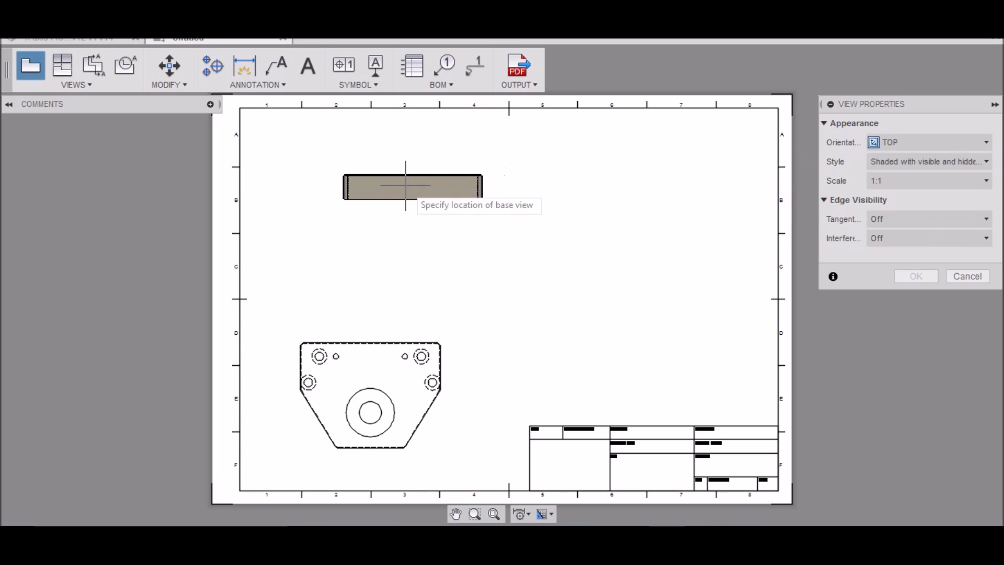
left_click(372, 197)
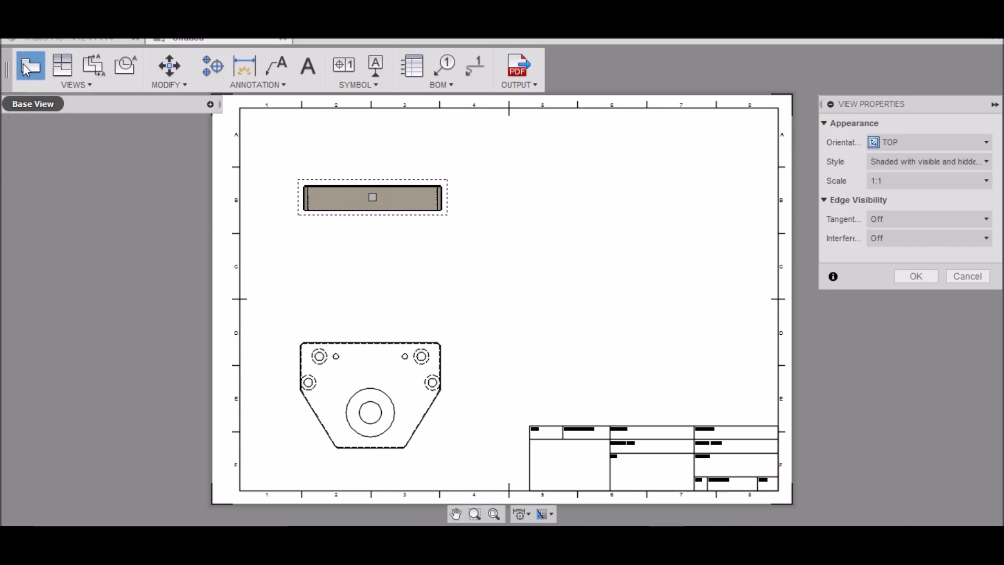
key("Return")
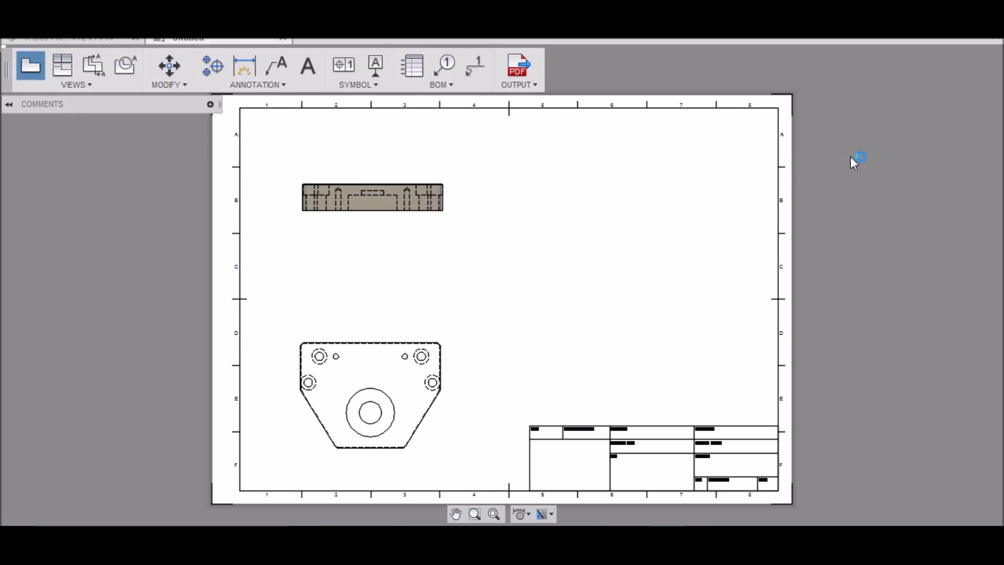
Place a 1:1 Home-orientation isometric view at the sheet's upper right.
left_click(986, 146)
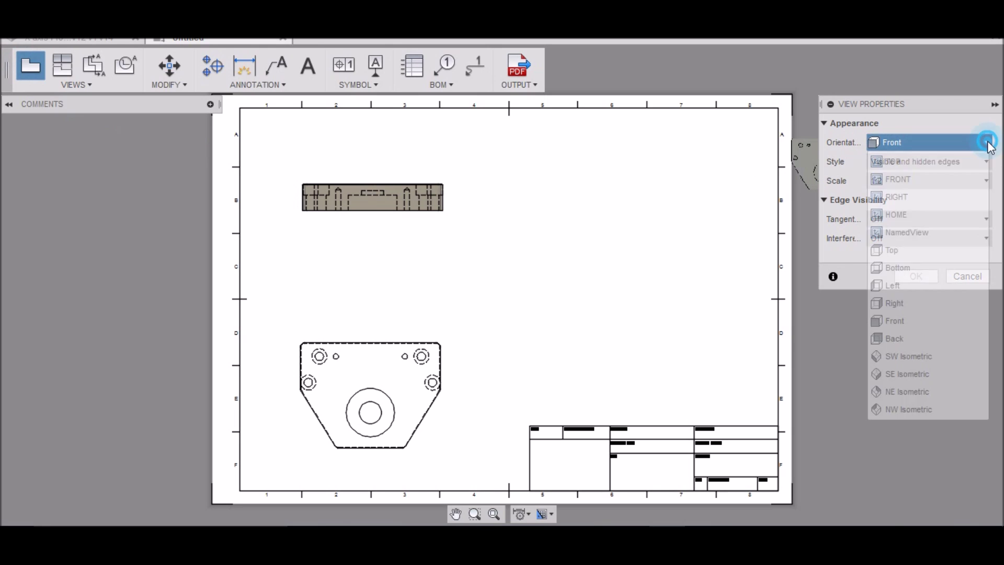
left_click(939, 215)
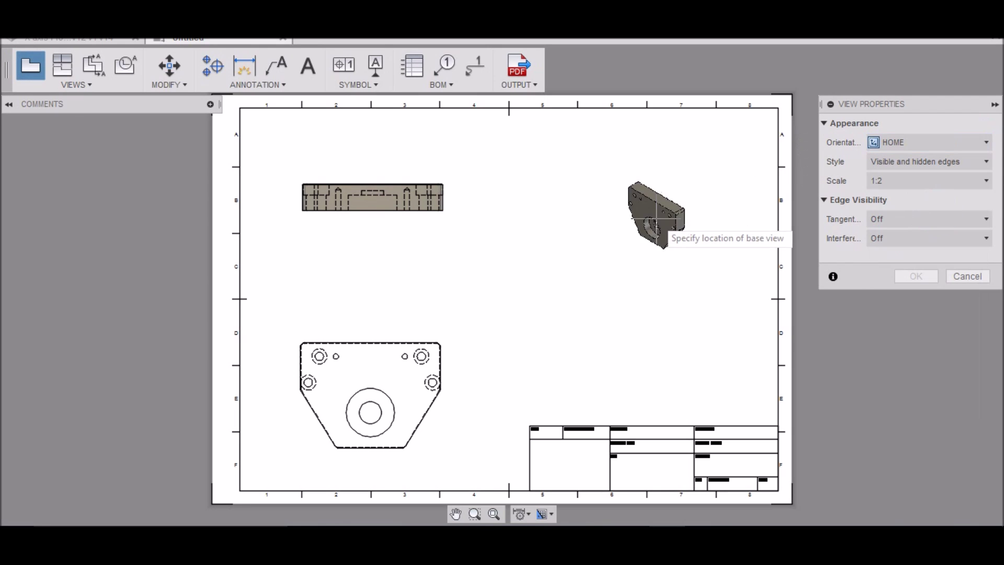
left_click(987, 183)
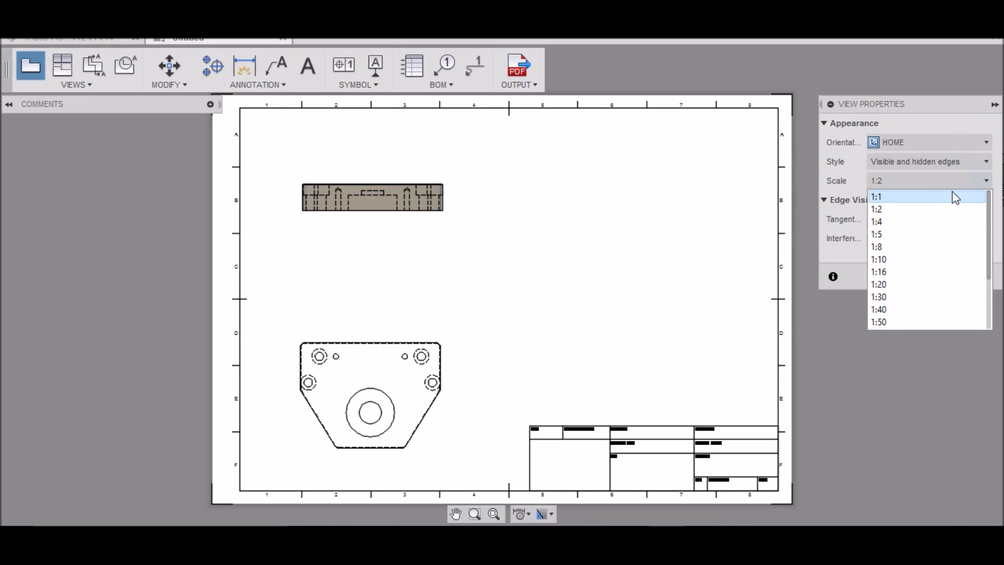
left_click(944, 196)
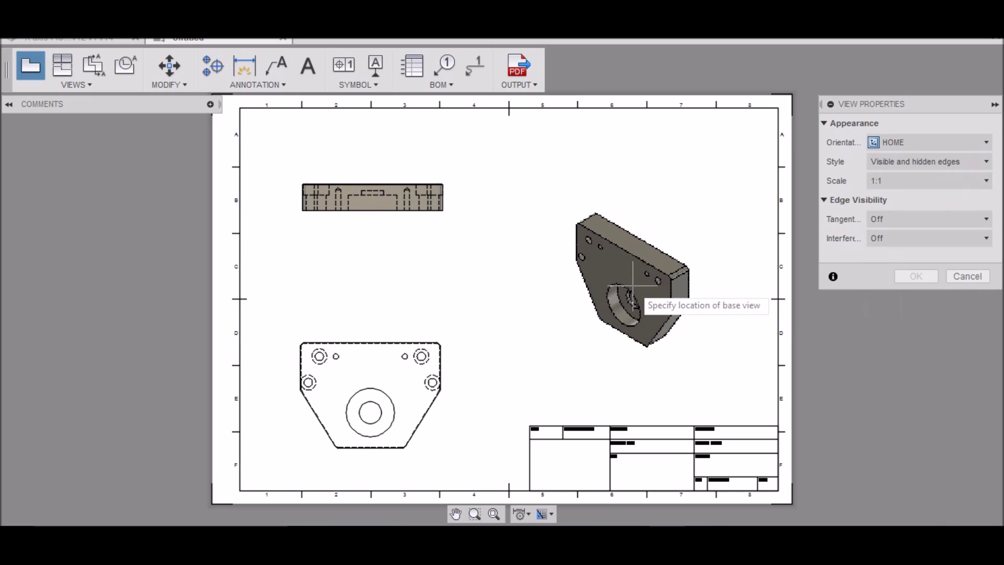
left_click(633, 285)
left_click(915, 276)
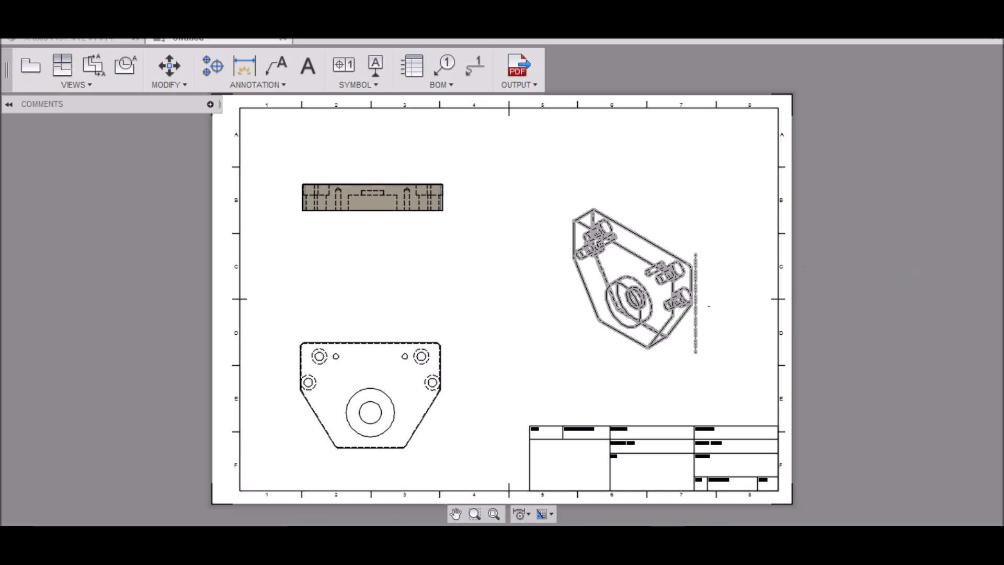
Set the front and isometric views to Shaded with visible and hidden edges.
right_click(358, 372)
left_click(395, 345)
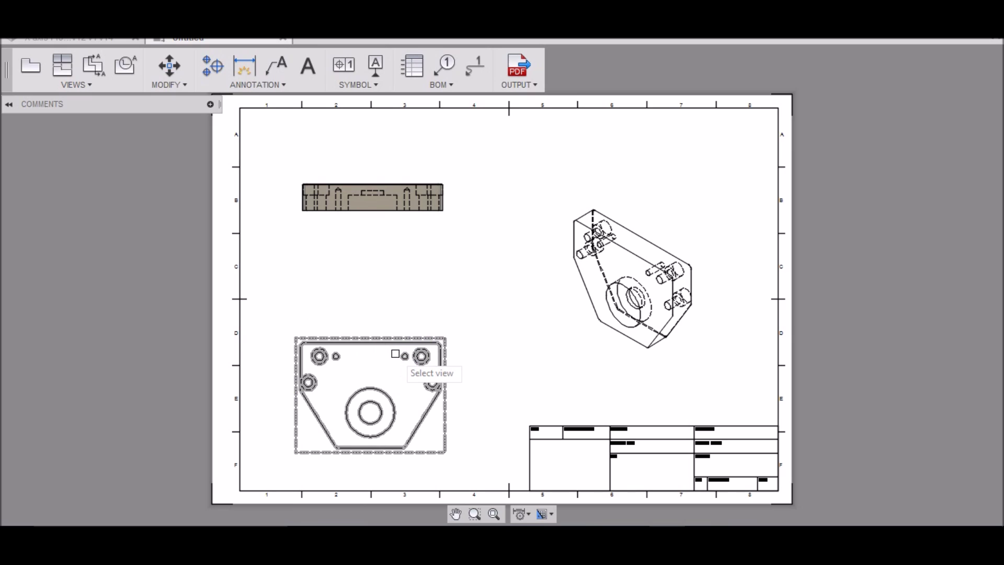
left_click(376, 380)
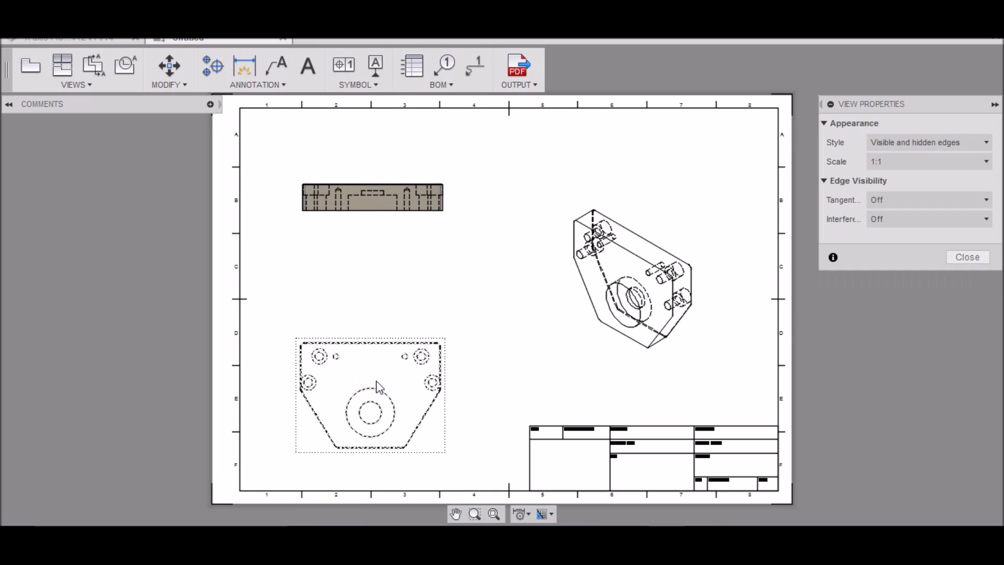
left_click(986, 143)
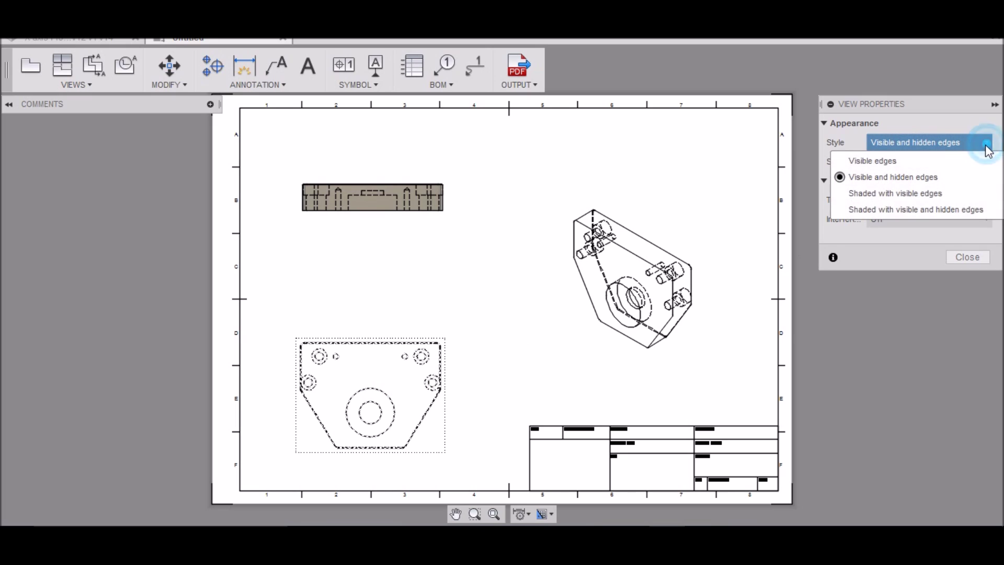
left_click(958, 209)
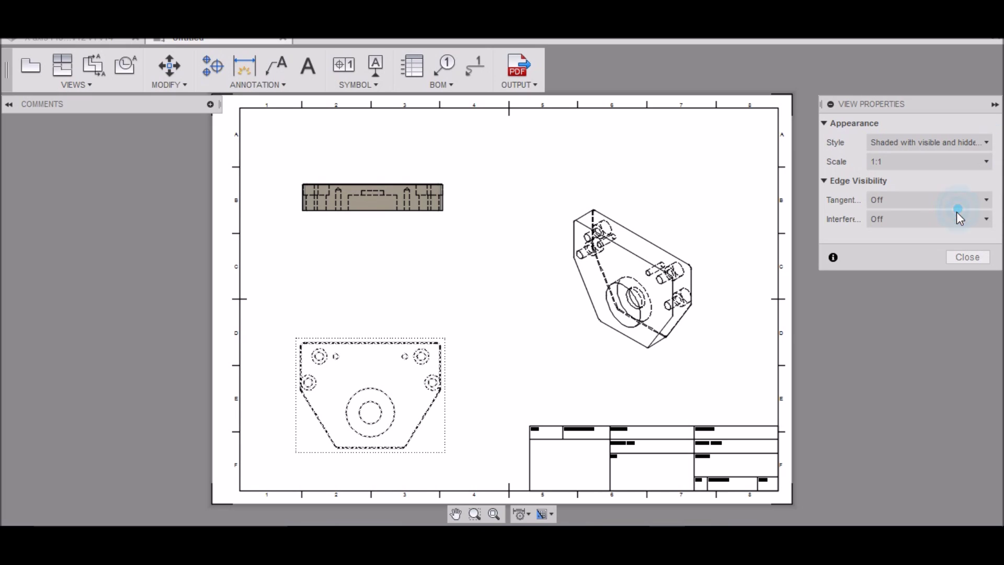
left_click(958, 257)
right_click(625, 278)
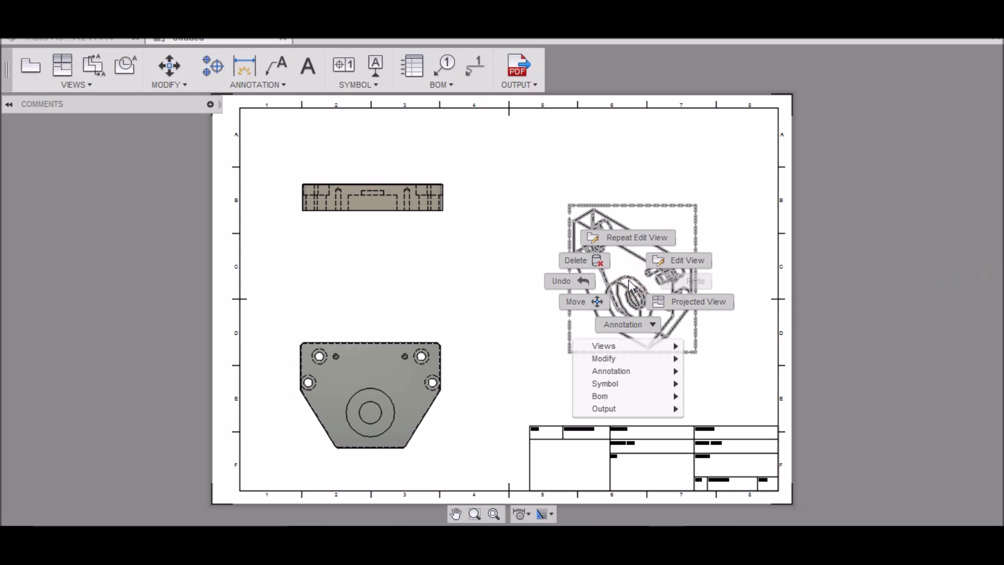
left_click(678, 257)
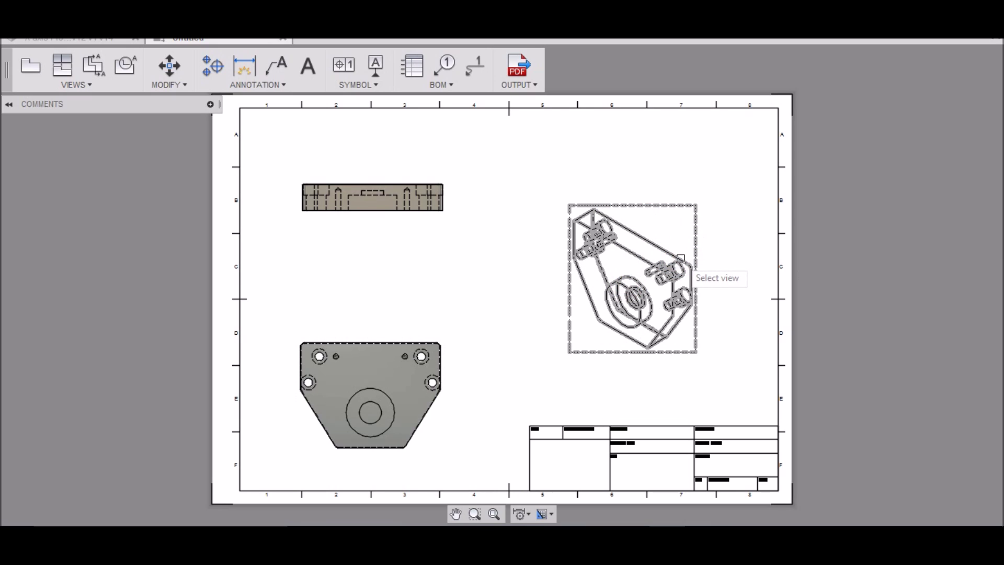
left_click(666, 271)
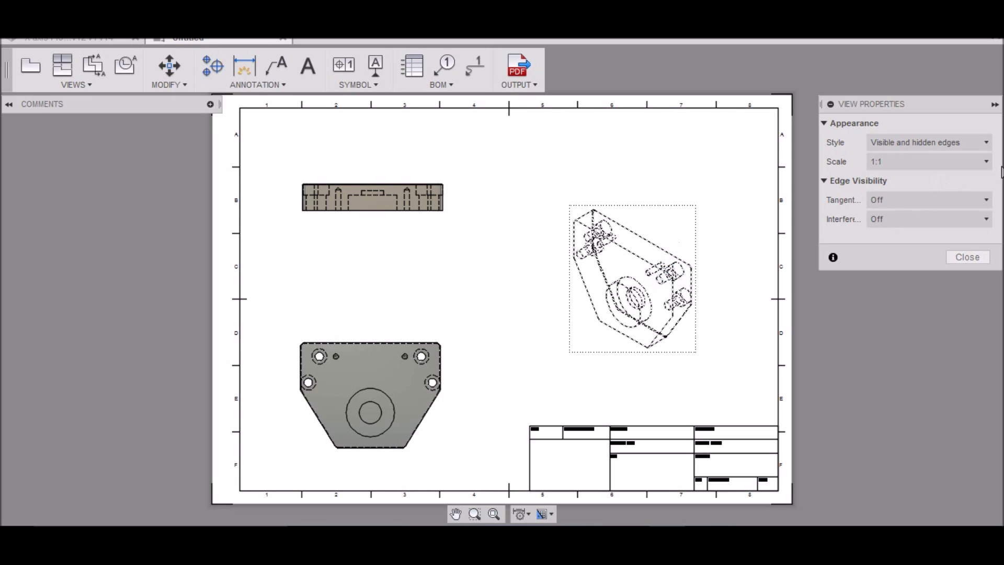
left_click(986, 142)
left_click(949, 211)
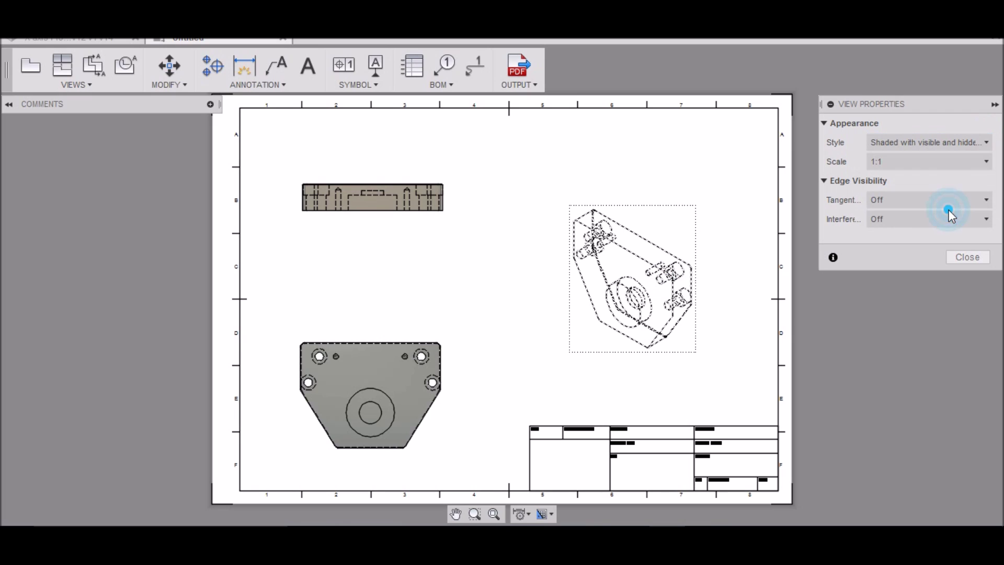
left_click(984, 256)
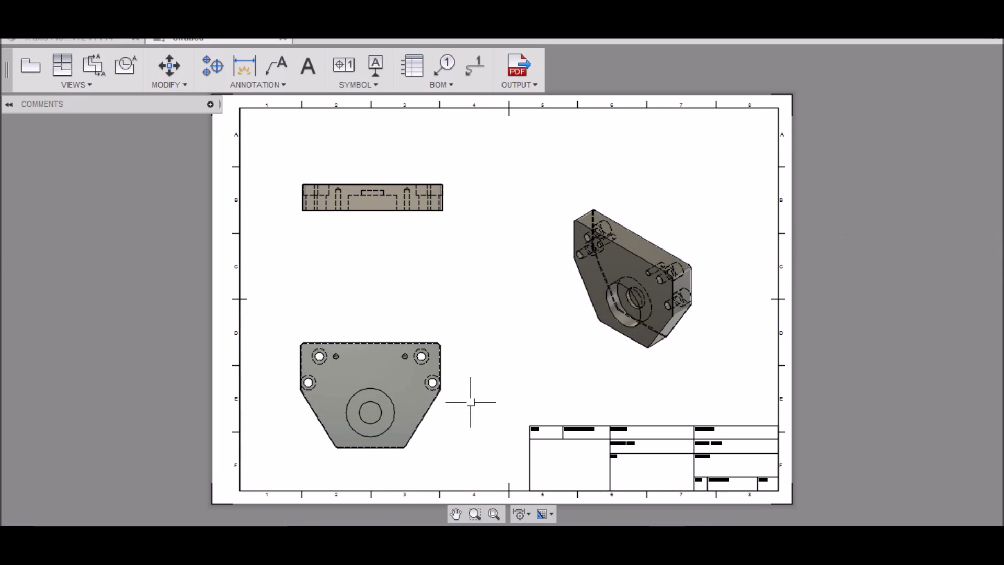
Dimension the top two hole centres, placing the 74.01 dimension above the part.
scroll(339, 400, "up", 3)
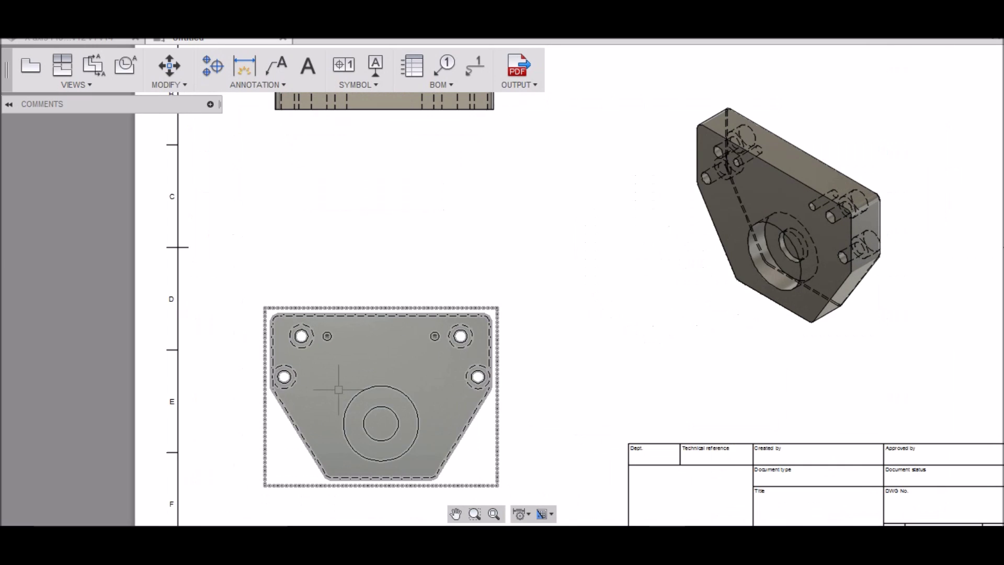
left_click(252, 66)
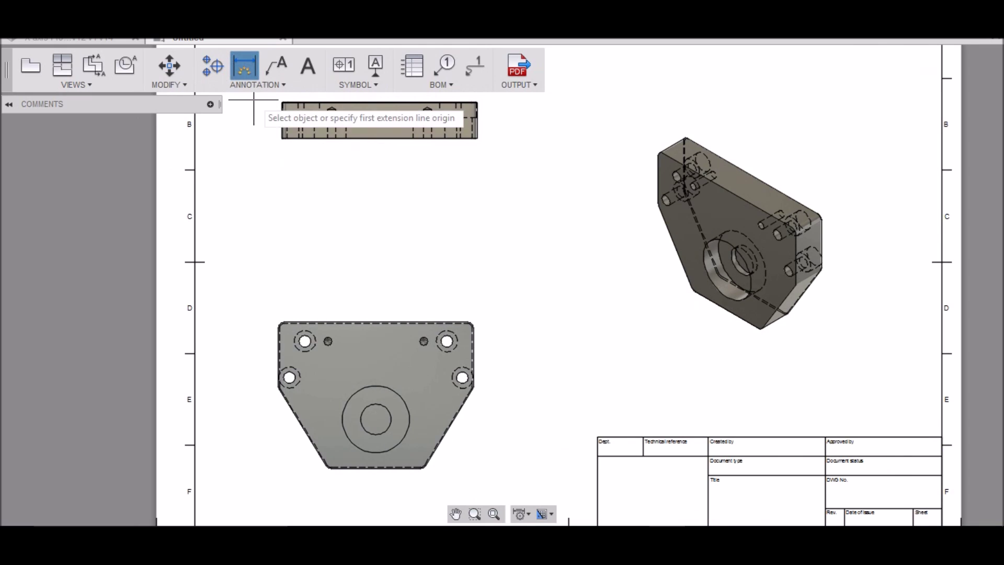
scroll(242, 379, "up", 2)
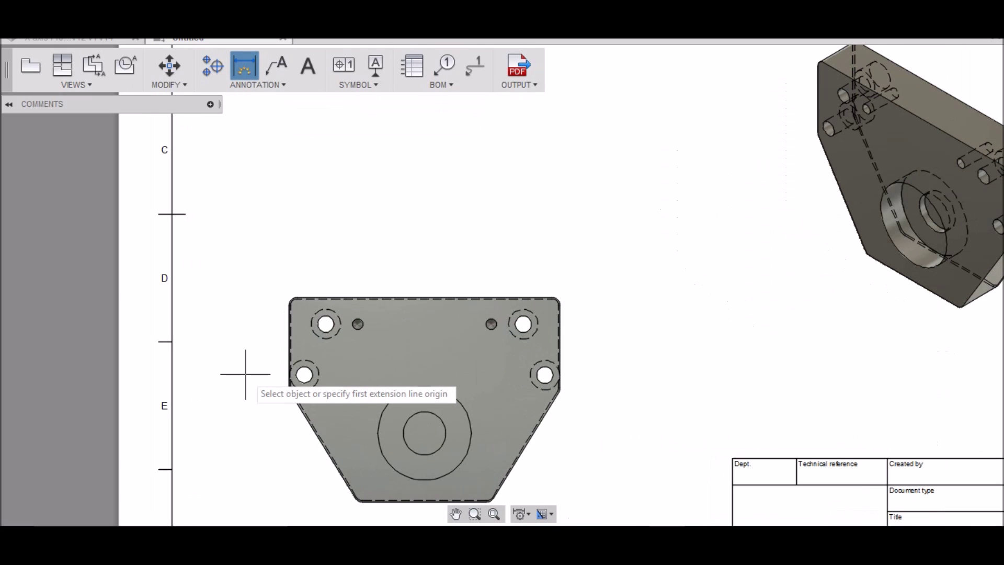
scroll(293, 351, "up", 2)
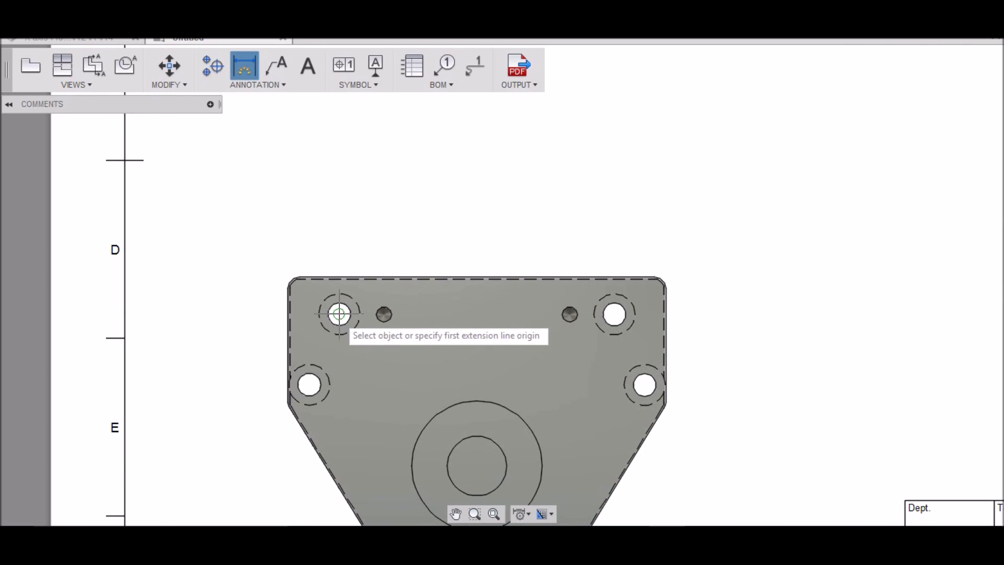
left_click(338, 313)
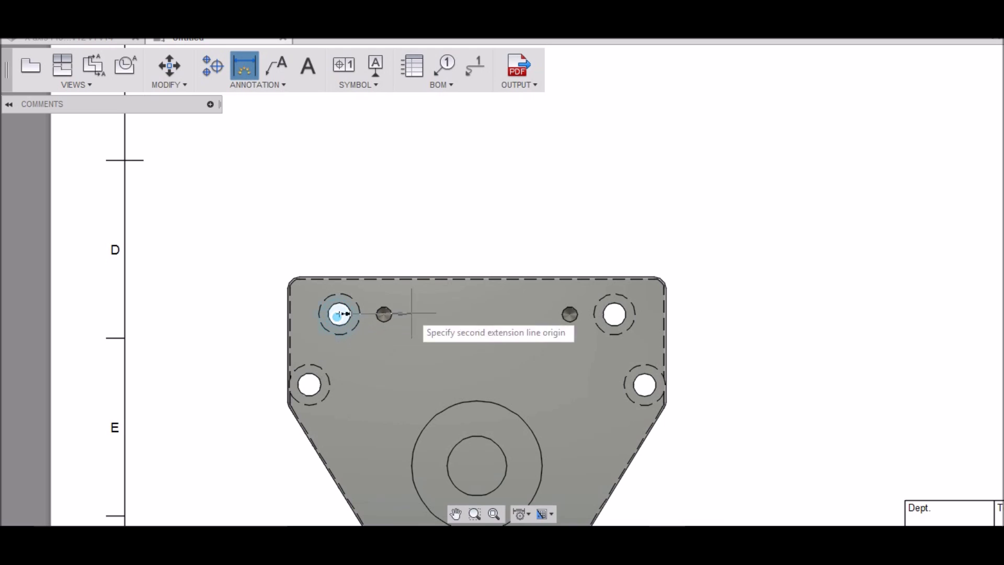
left_click(615, 313)
scroll(614, 314, "up", 2)
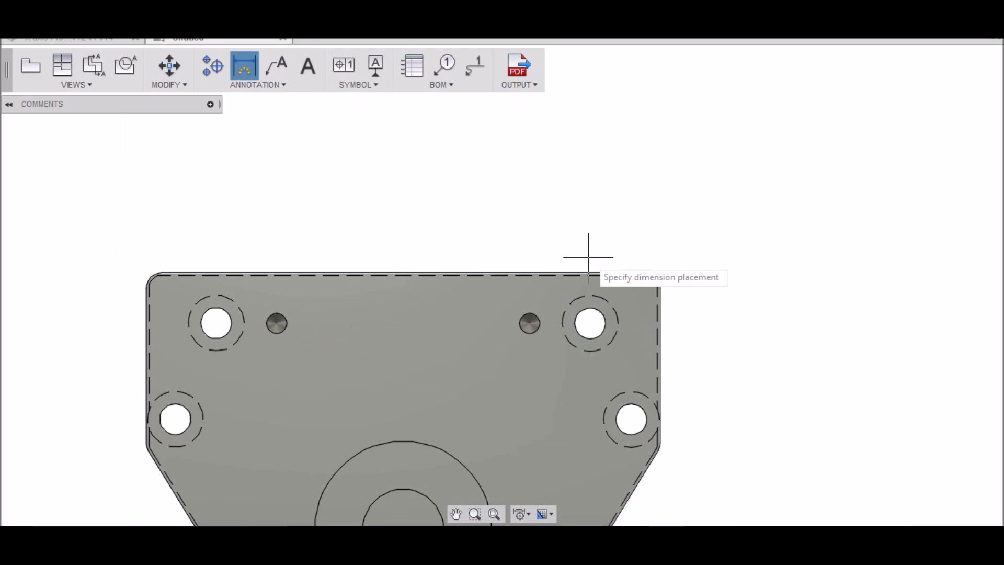
left_click(584, 209)
Cancel the stray dimension and coarsen the 74.01 dimension's precision so it reads 74.
left_click(415, 193)
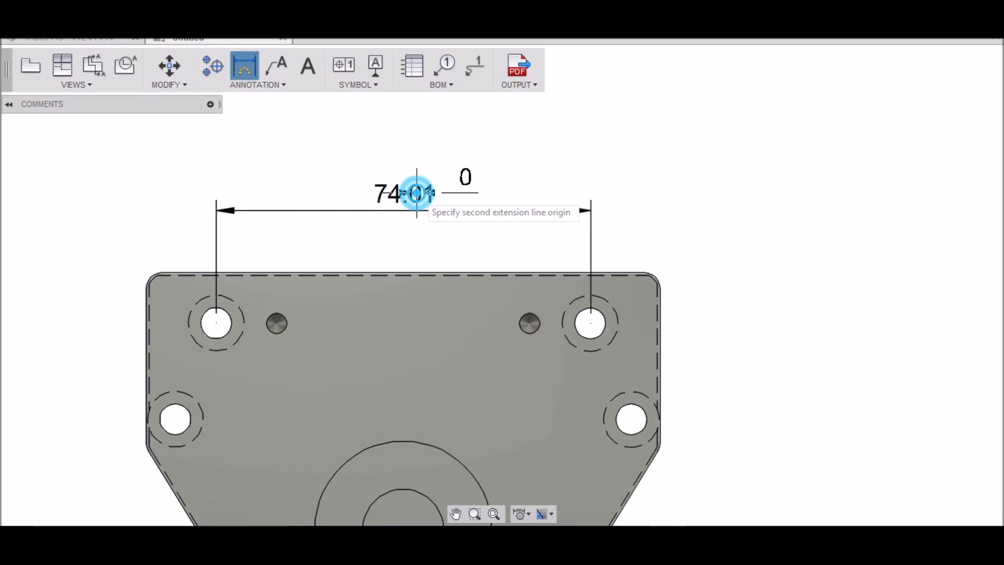
key("Escape")
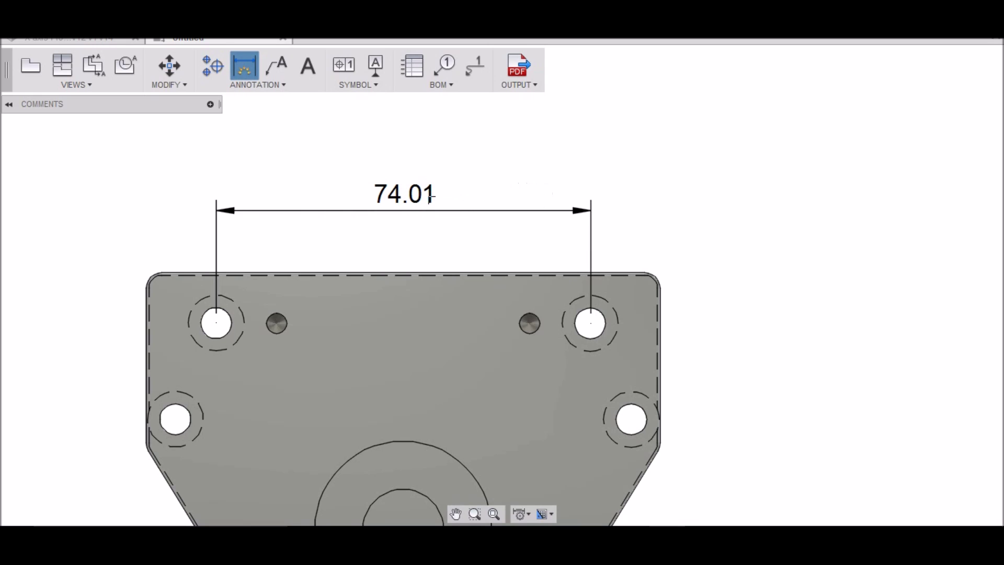
key("Escape")
left_click(410, 194)
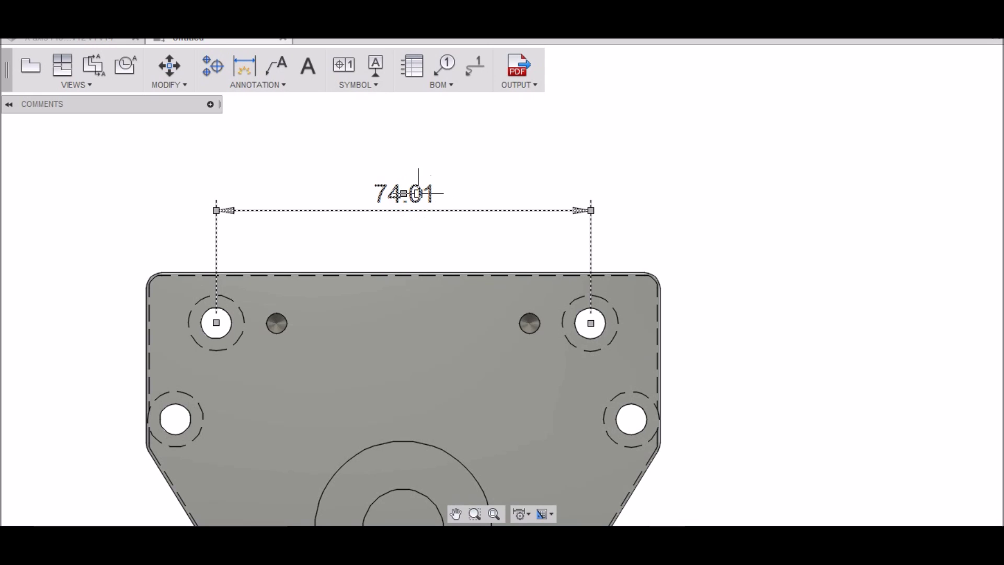
key("Escape")
double_click(411, 195)
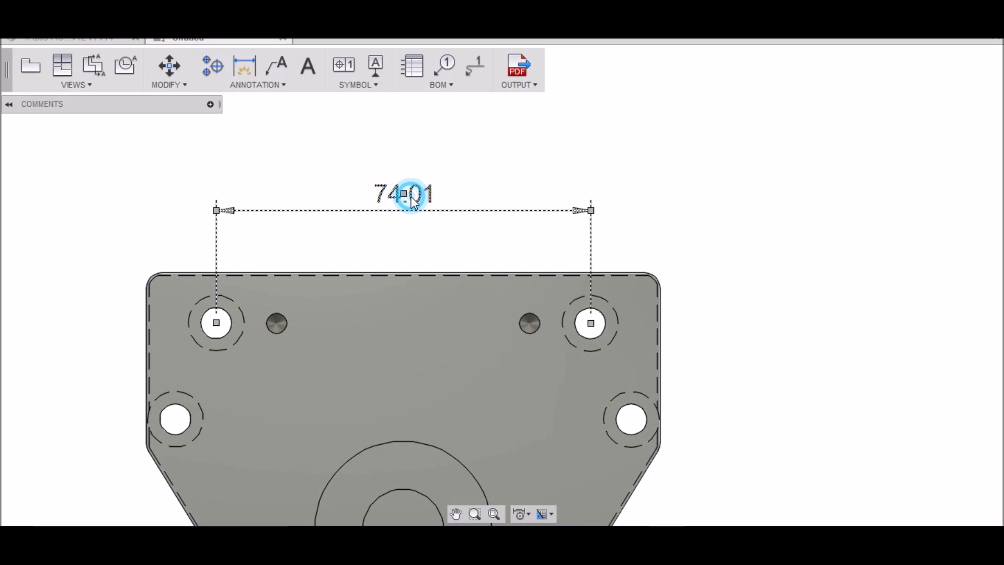
double_click(433, 195)
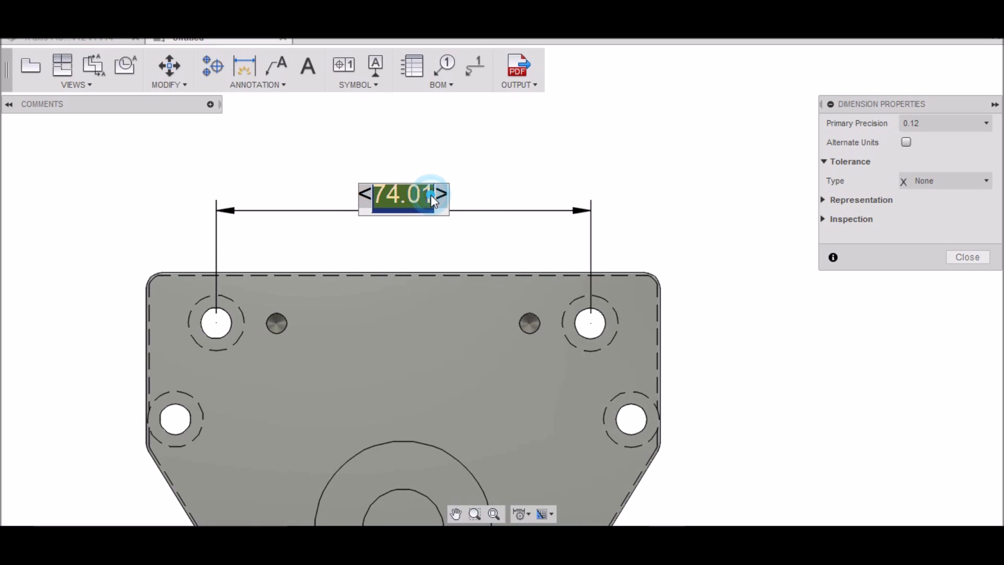
left_click(946, 123)
left_click(920, 143)
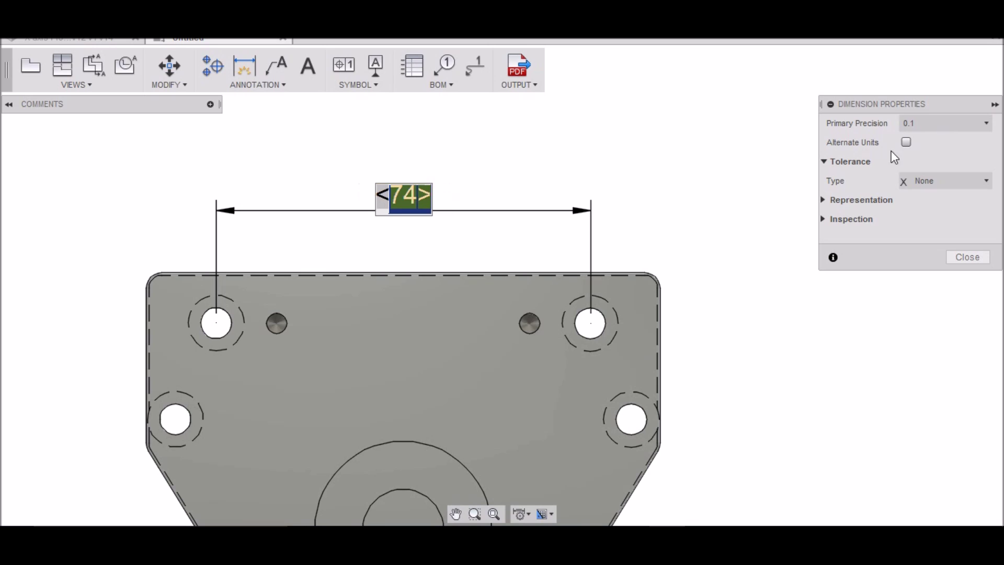
left_click(968, 257)
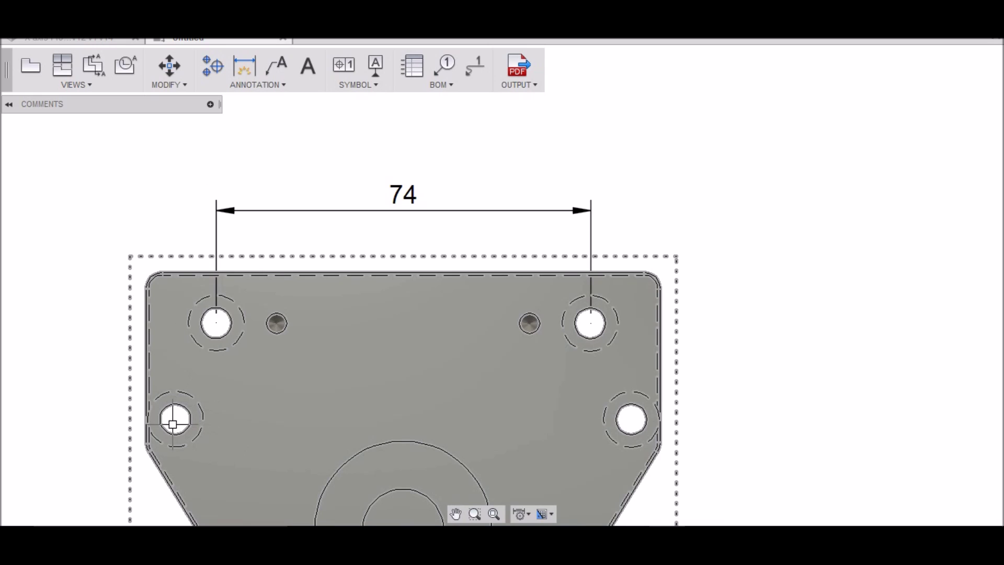
left_click(244, 66)
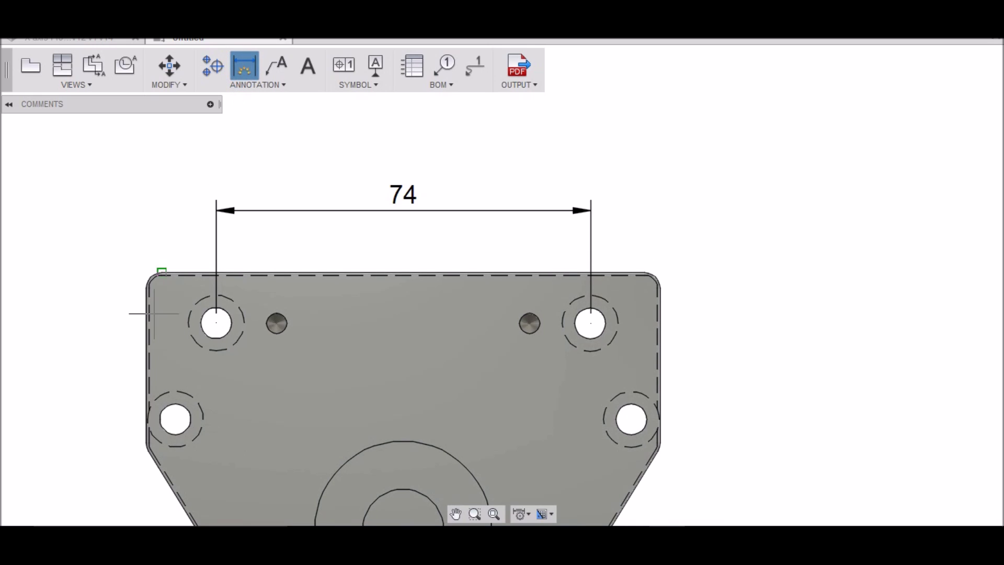
Dimension the lower two hole centres, placing the 90.2 dimension above the 74.
left_click(175, 419)
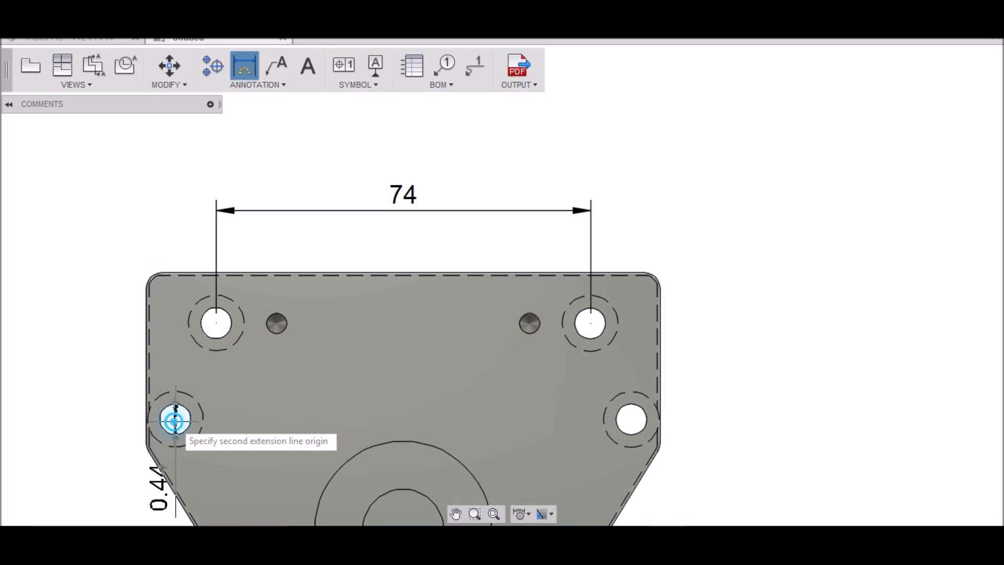
left_click(631, 419)
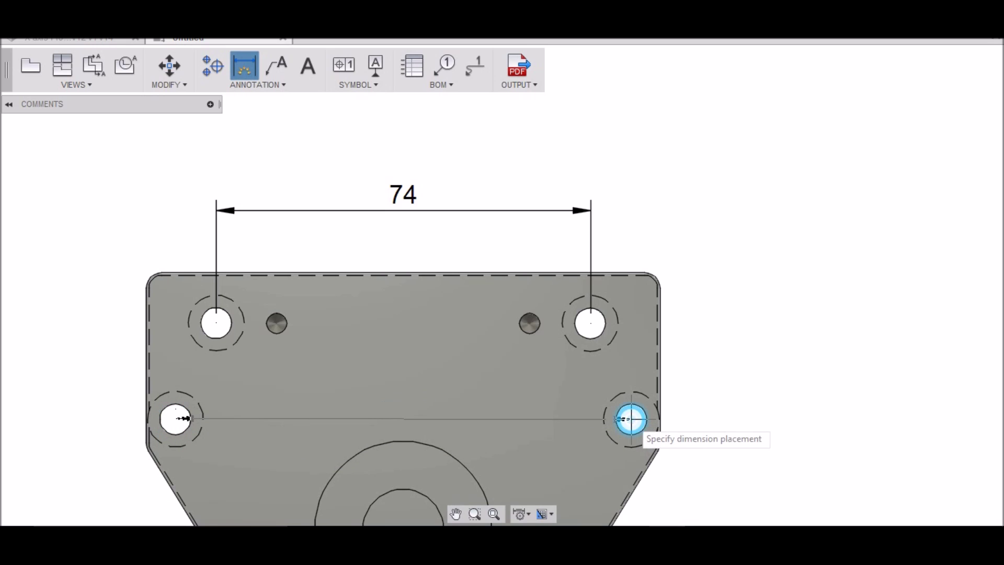
left_click(652, 150)
double_click(631, 150)
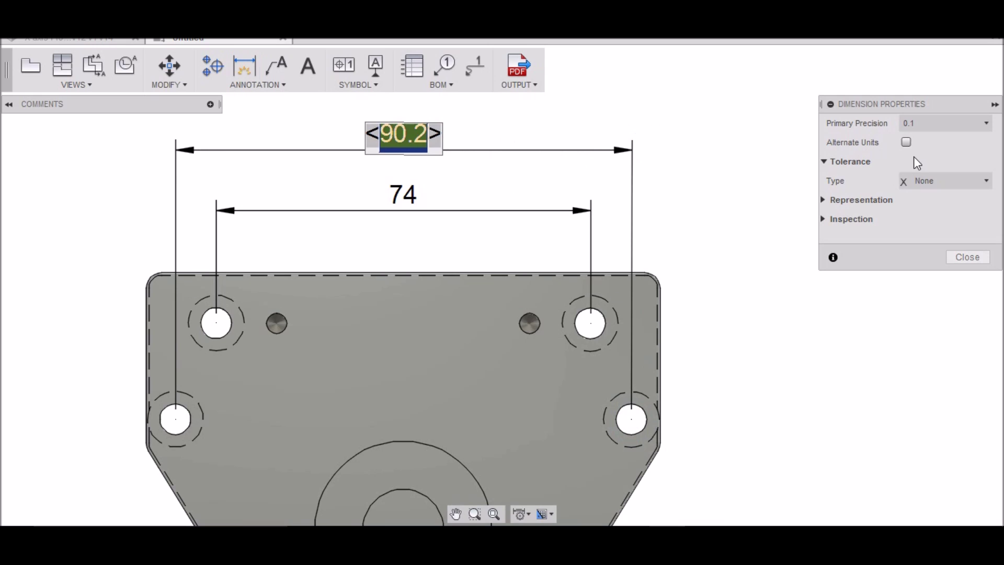
left_click(906, 142)
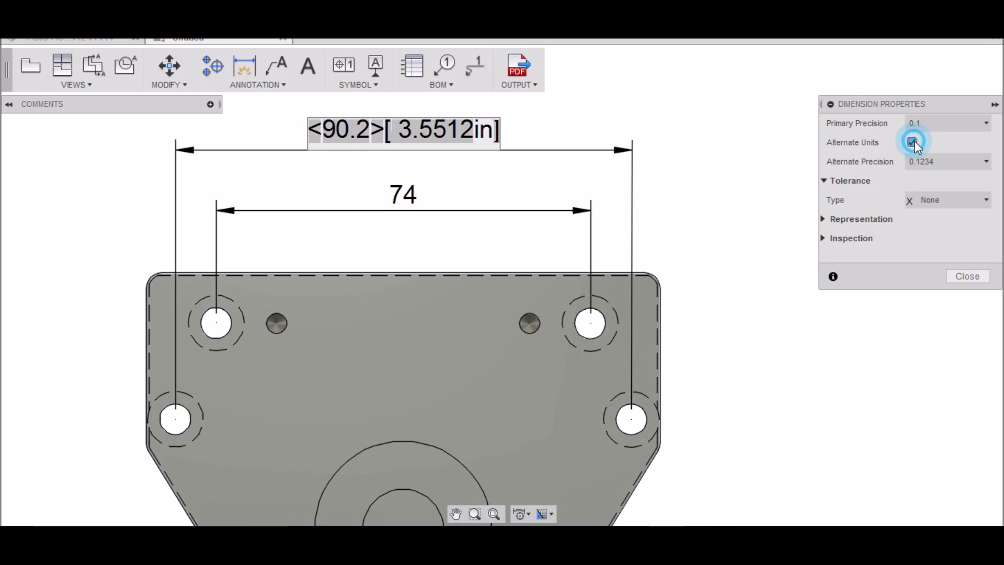
left_click(913, 141)
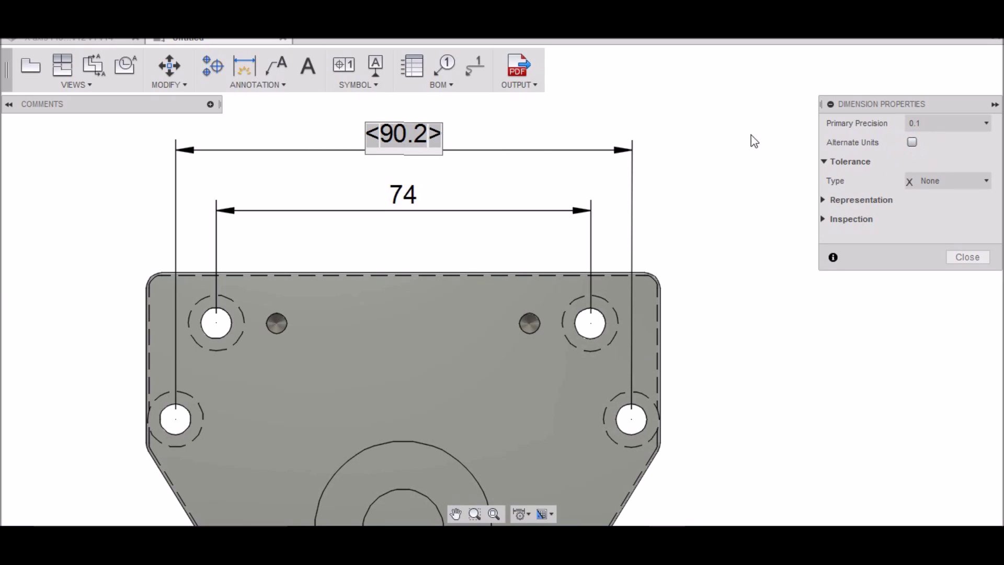
left_click(416, 131)
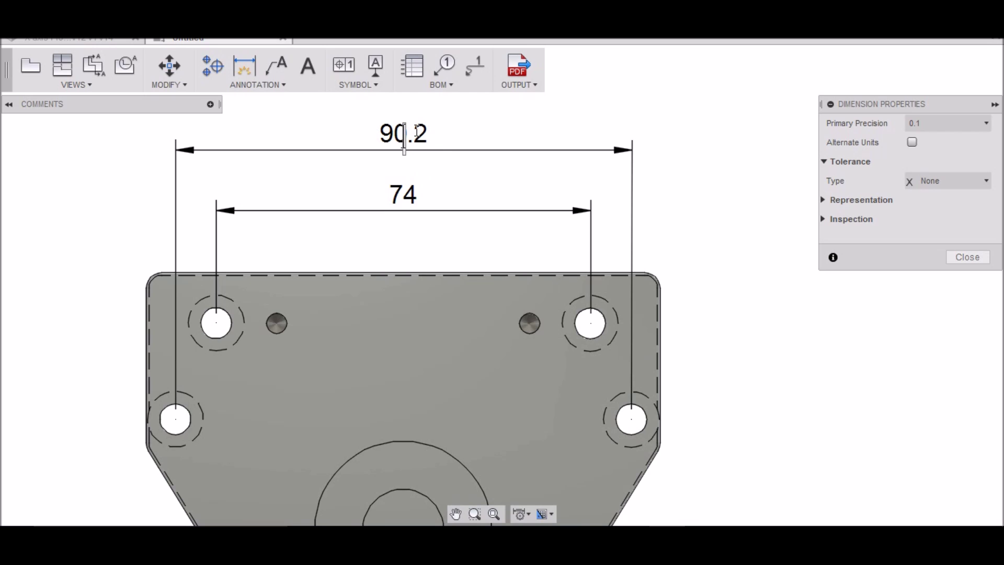
key("Escape")
Override the 90.2 dimension text so it reads 90.
double_click(416, 129)
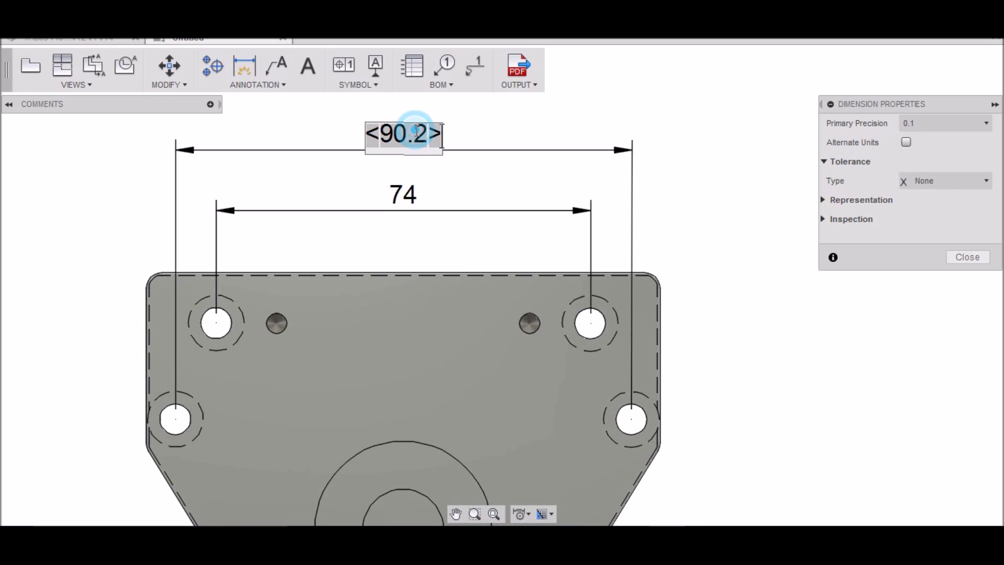
type("90")
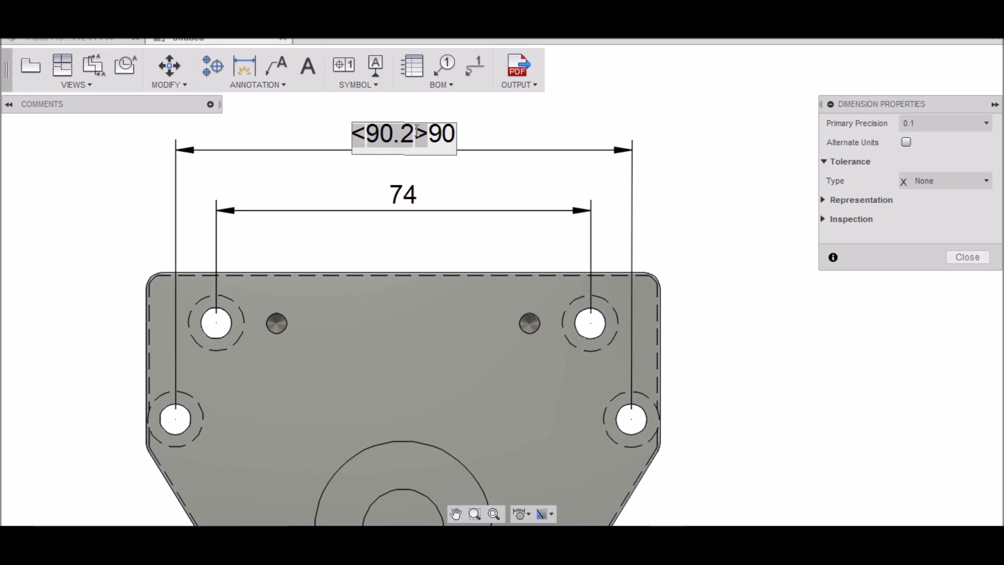
left_click(426, 134)
key("BackSpace")
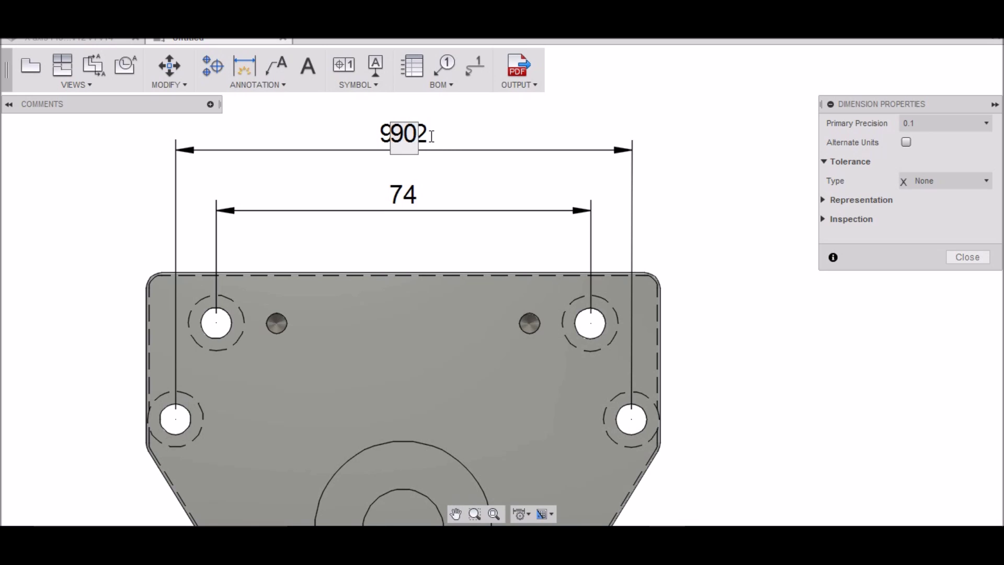
key("Return")
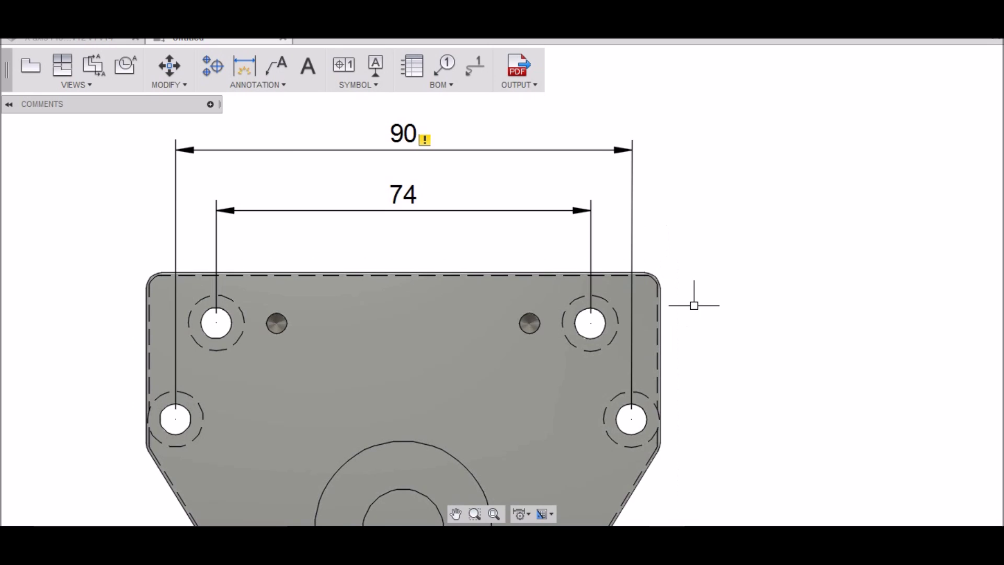
scroll(711, 203, "up", 2)
scroll(711, 203, "down", 3)
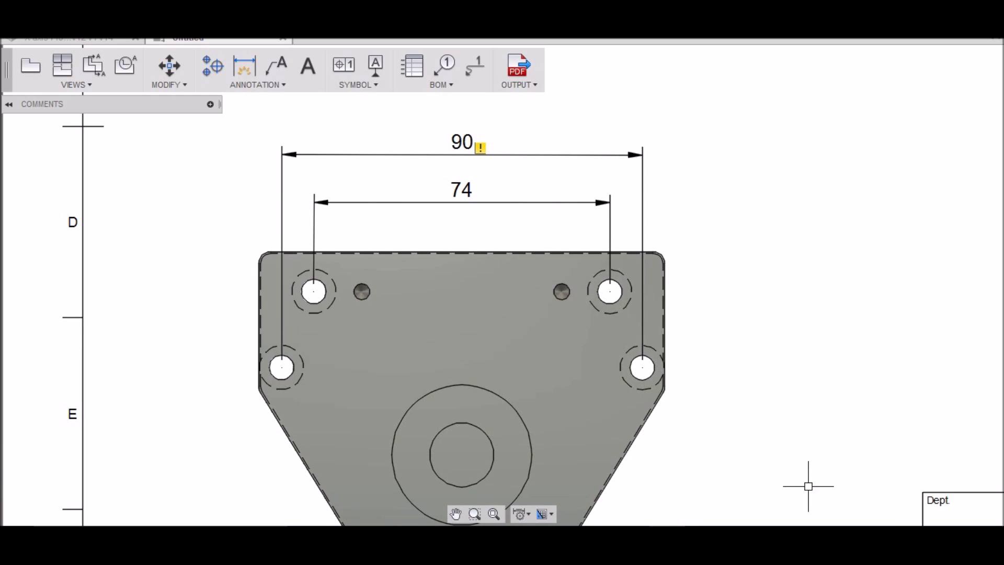
Add a vertical dimension from the top edge to the lower-right hole, overriding 28.97 to 29.
left_click(244, 65)
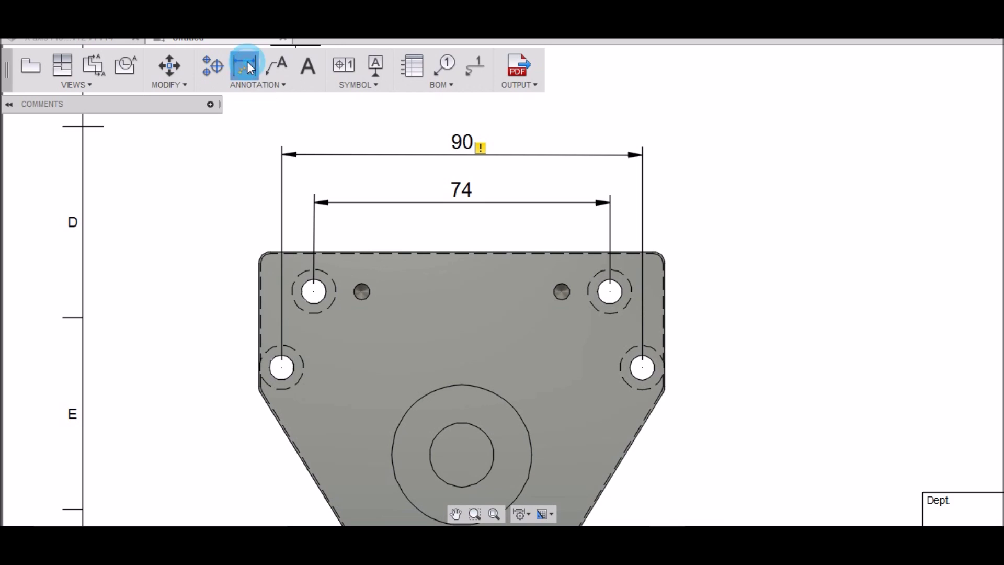
left_click(642, 368)
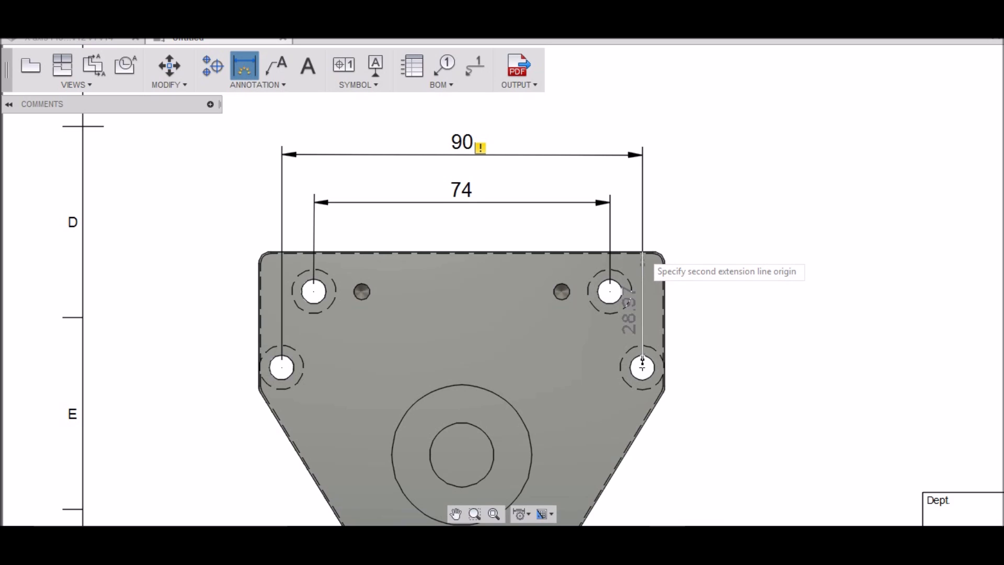
left_click(643, 367)
left_click(786, 277)
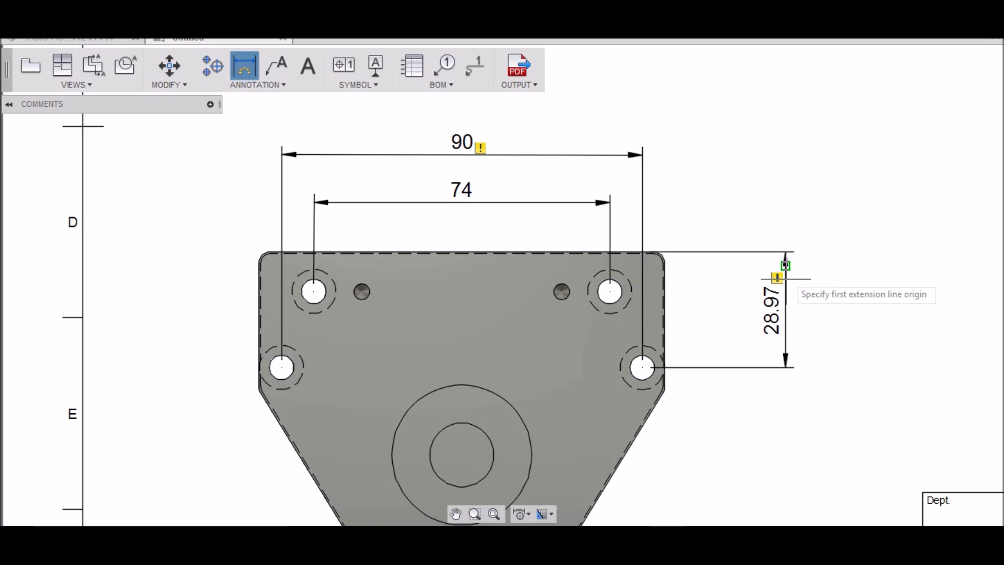
key("Escape")
double_click(772, 315)
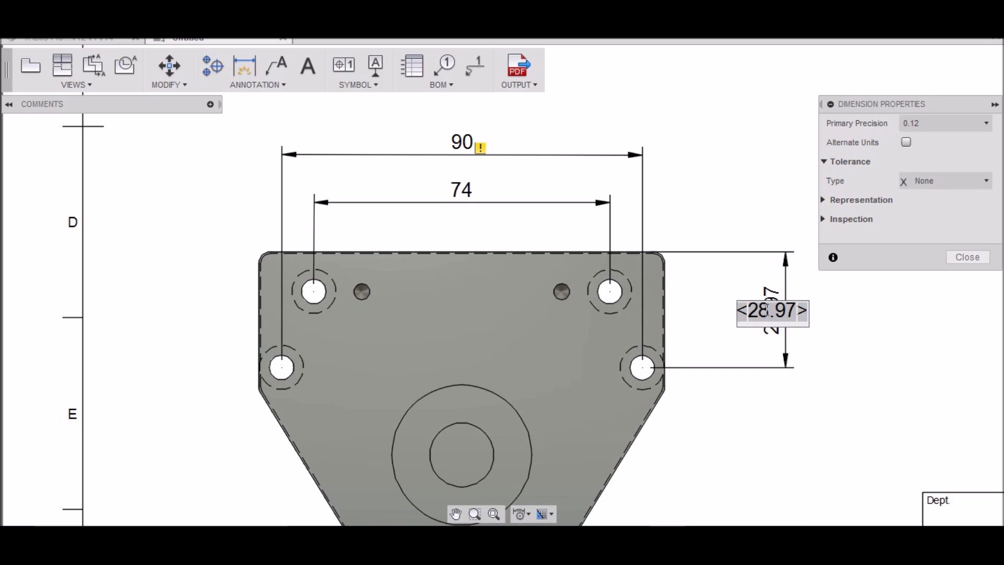
type("29")
key("Return")
scroll(771, 312, "down", 1)
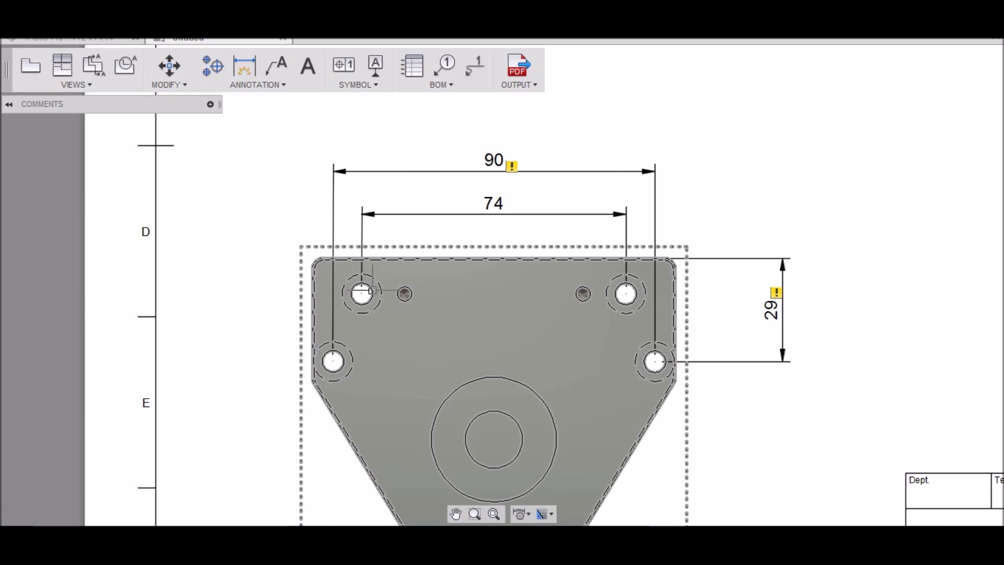
left_click(244, 66)
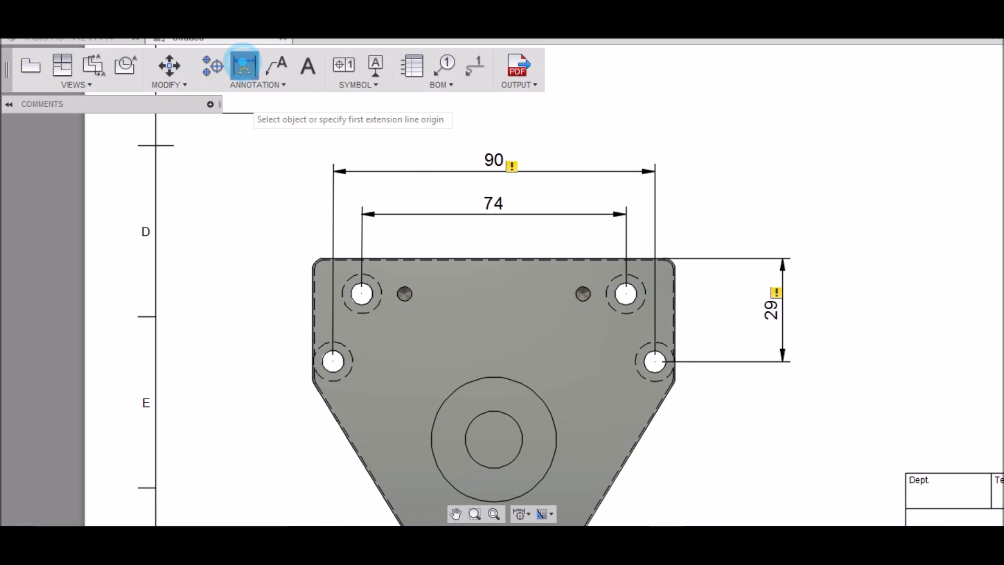
Dimension the upper-left hole centre to the top edge on the left, overriding 10.08 to 10.
left_click(361, 294)
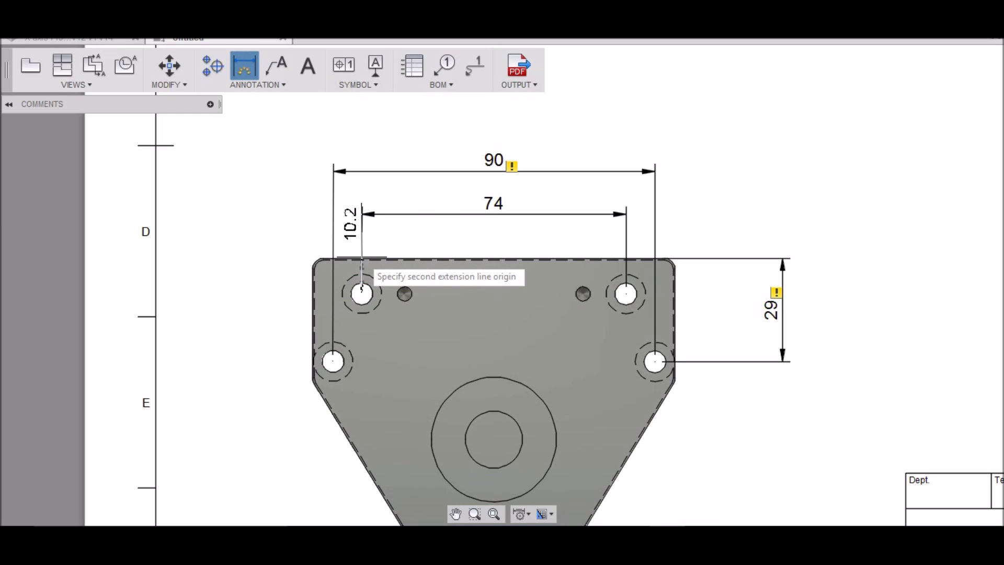
scroll(362, 268, "up", 4)
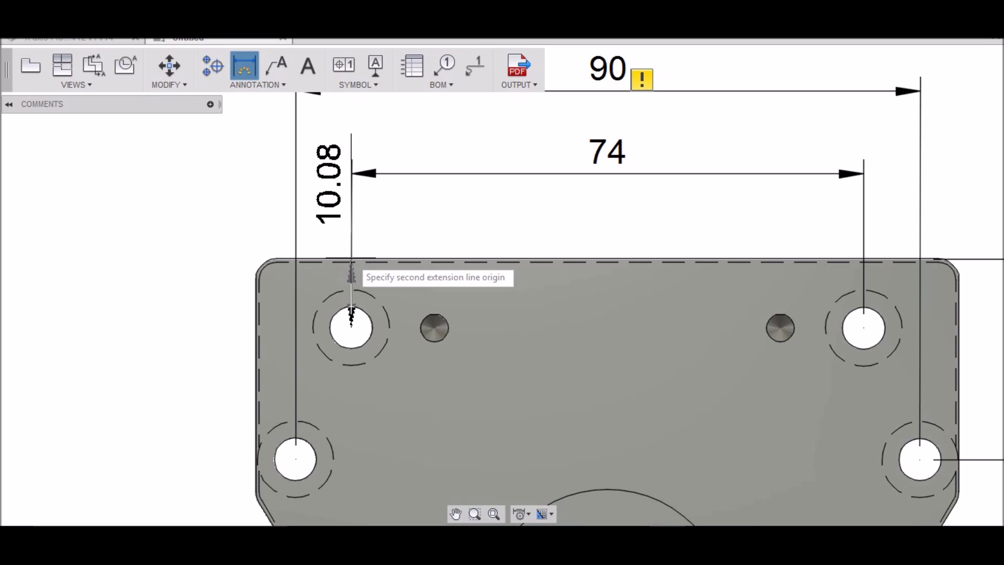
left_click(351, 319)
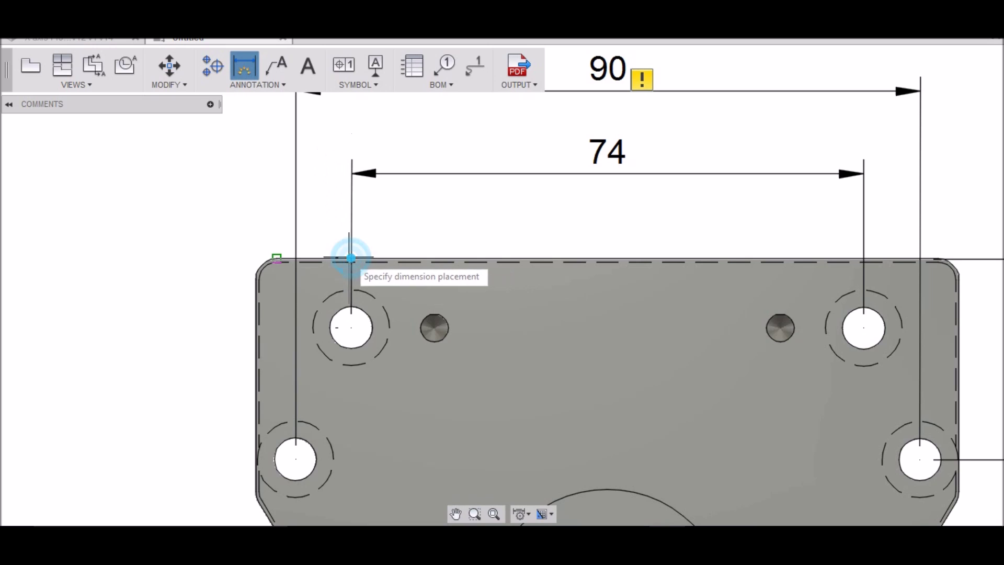
left_click(108, 272)
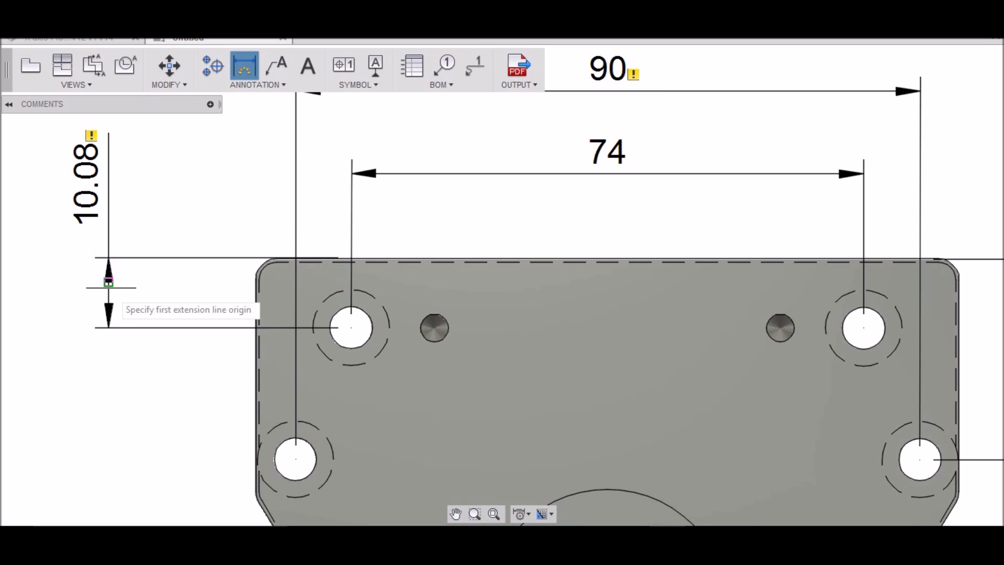
key("Escape")
left_click(86, 183)
double_click(86, 183)
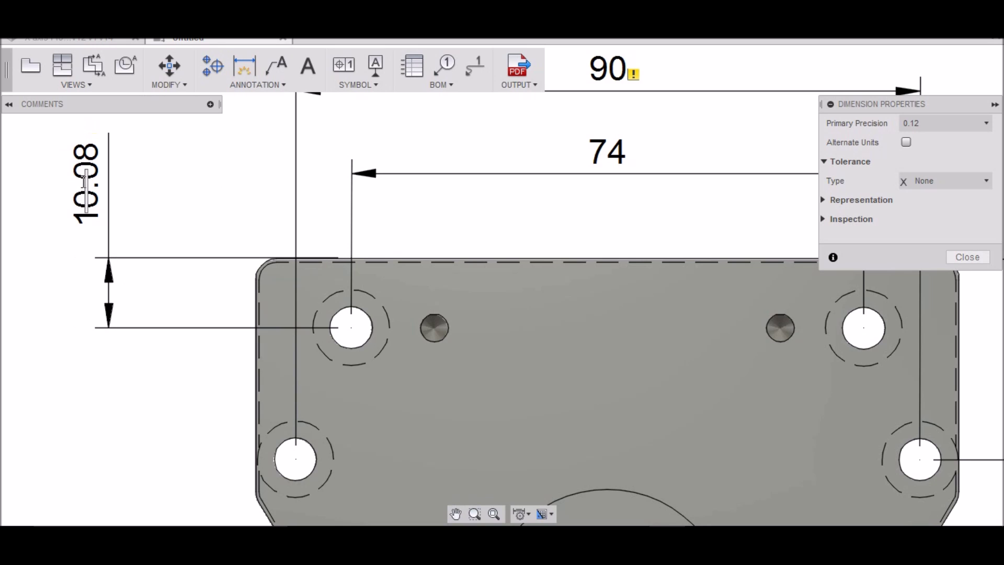
type("10")
key("Return")
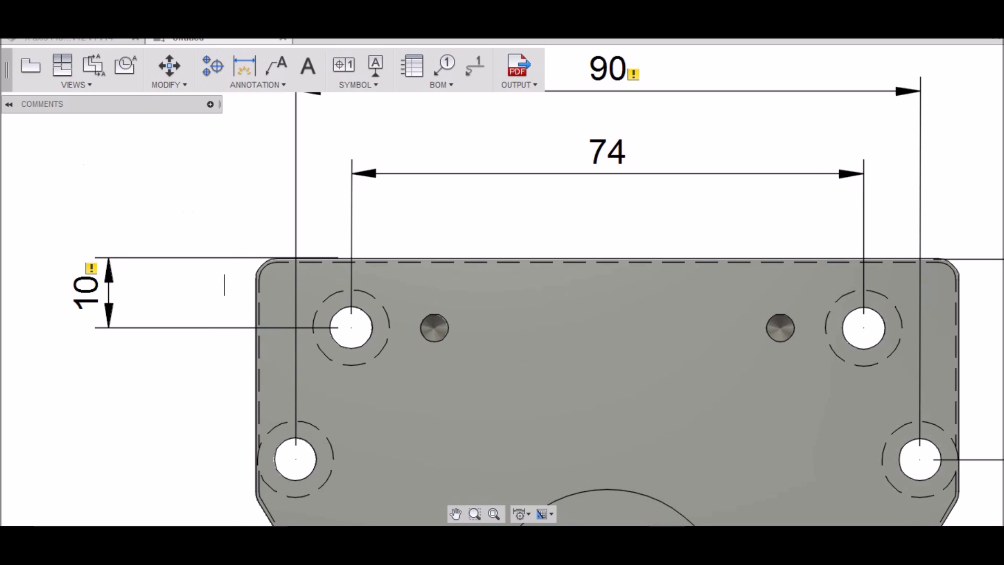
scroll(224, 285, "down", 5)
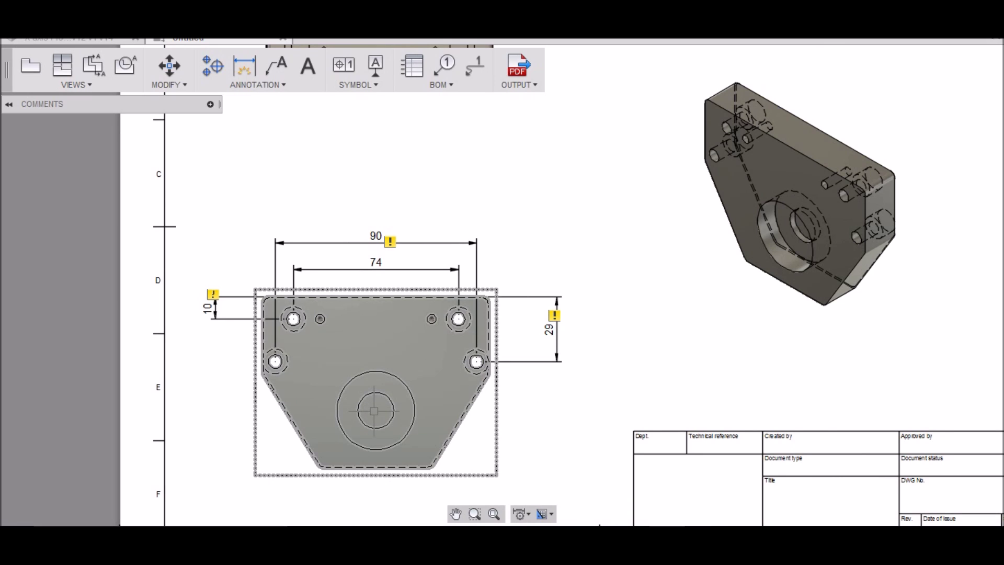
Place the top-edge-to-bore vertical dimension right of the part and override 50.87 to 50.8.
left_click(244, 66)
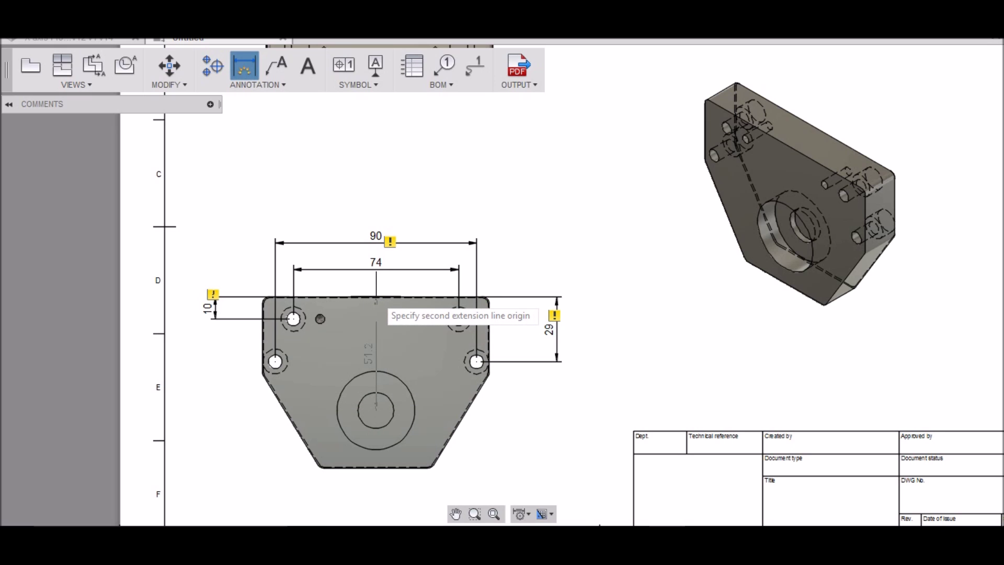
left_click(375, 298)
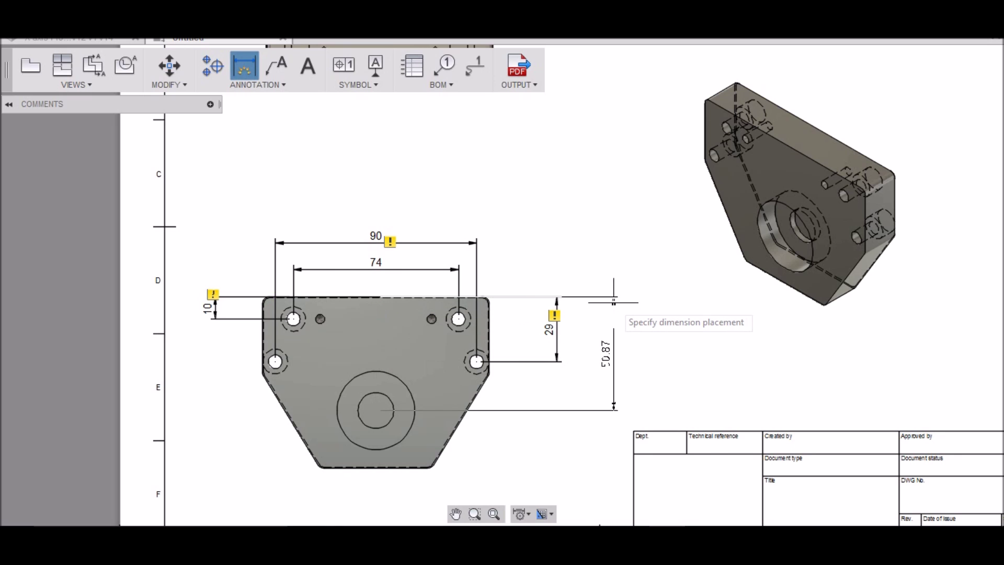
scroll(614, 302, "up", 2)
left_click(608, 361)
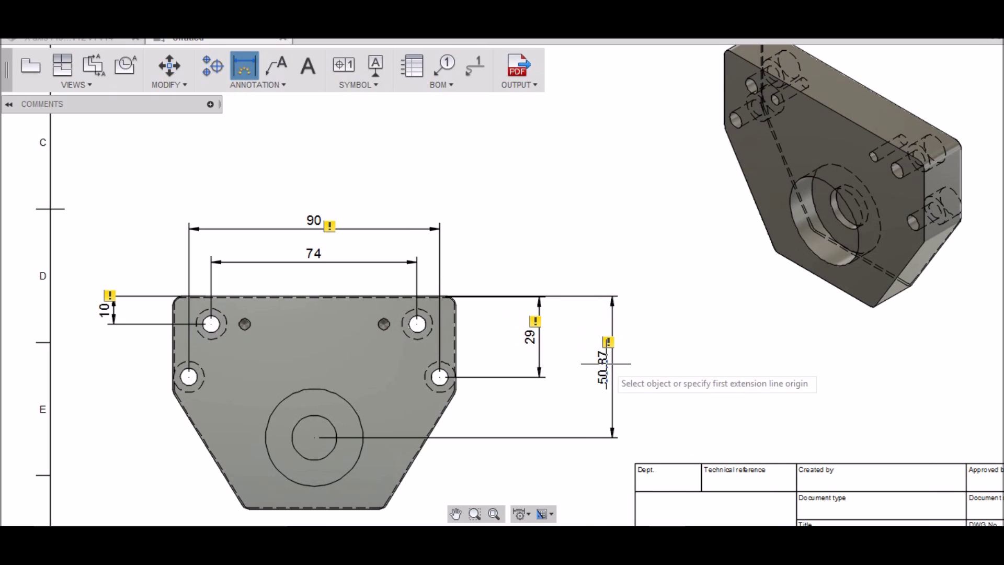
key("Escape")
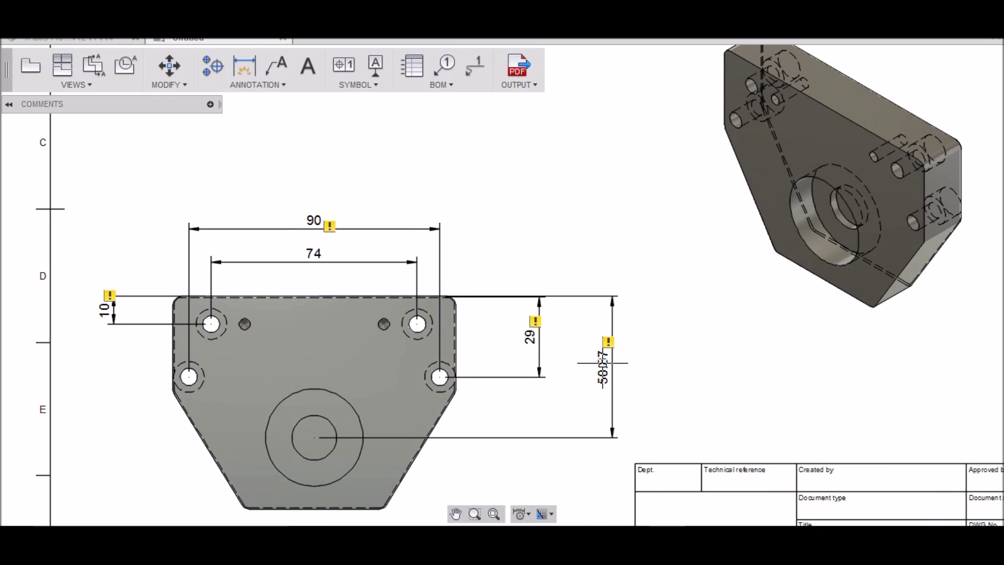
double_click(602, 361)
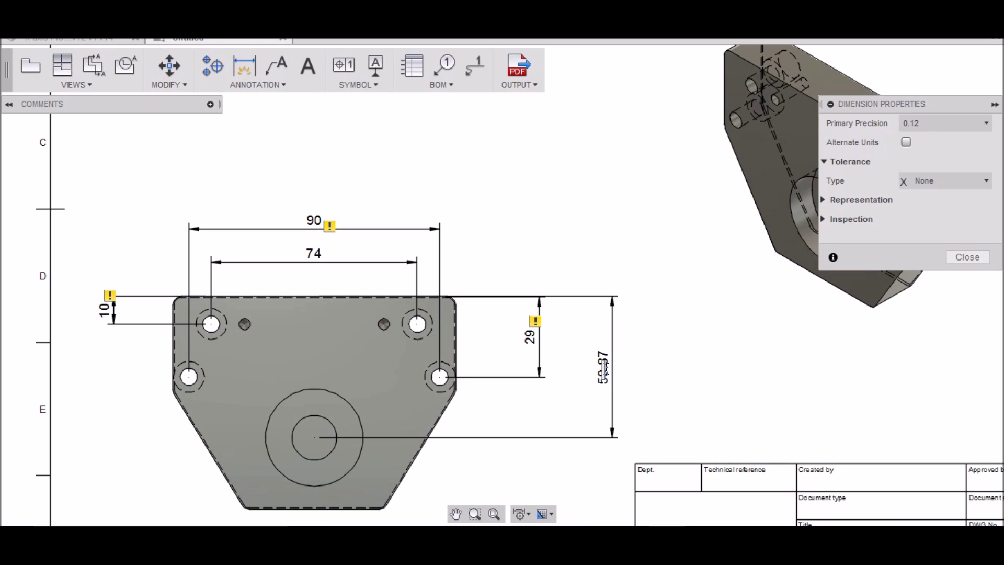
key("Return")
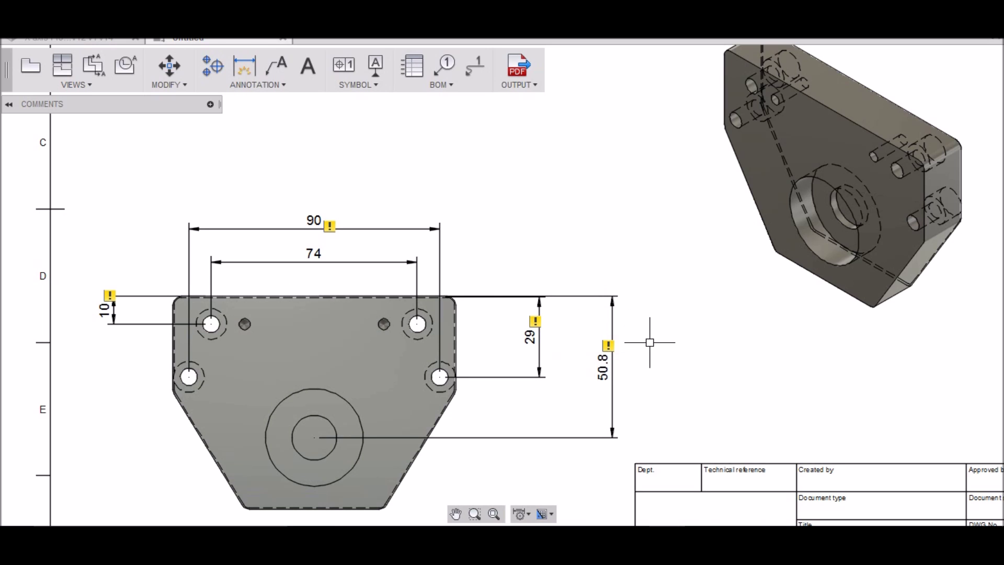
scroll(650, 342, "up", 2)
Dimension the bottom edge corner to corner below the plate, overriding 49.35 to 50.8.
scroll(470, 366, "down", 5)
scroll(465, 351, "up", 3)
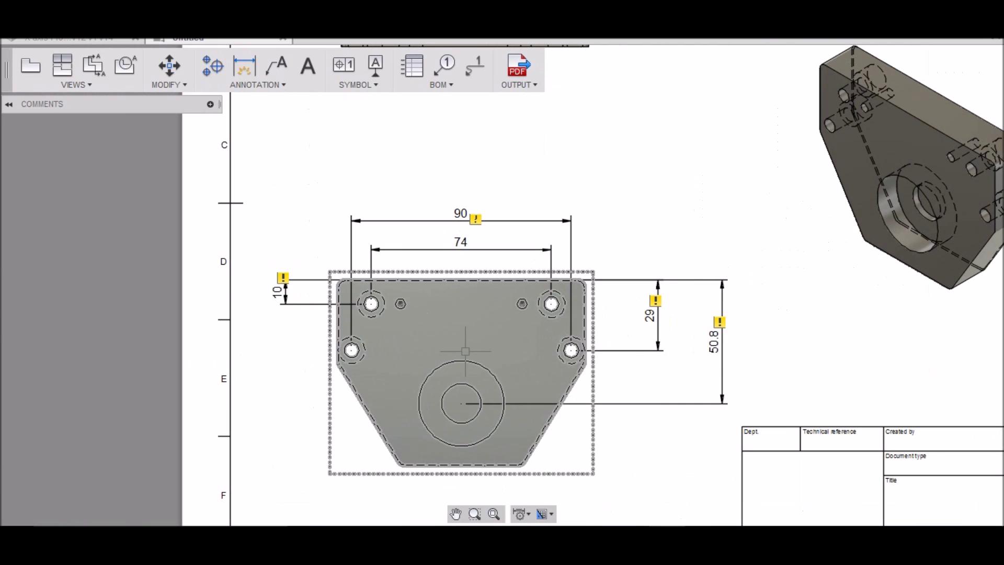
scroll(602, 236, "up", 1)
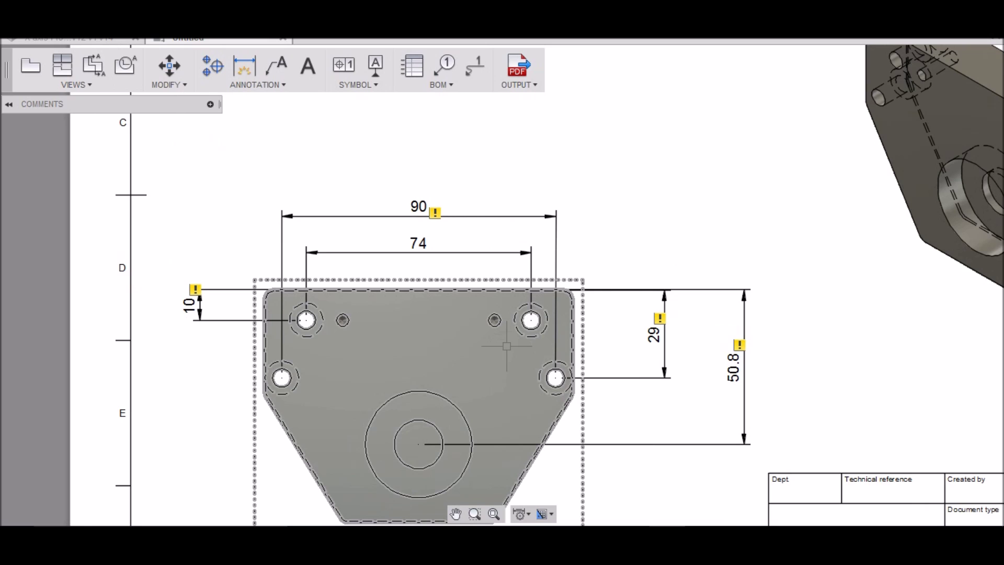
scroll(515, 336, "down", 2)
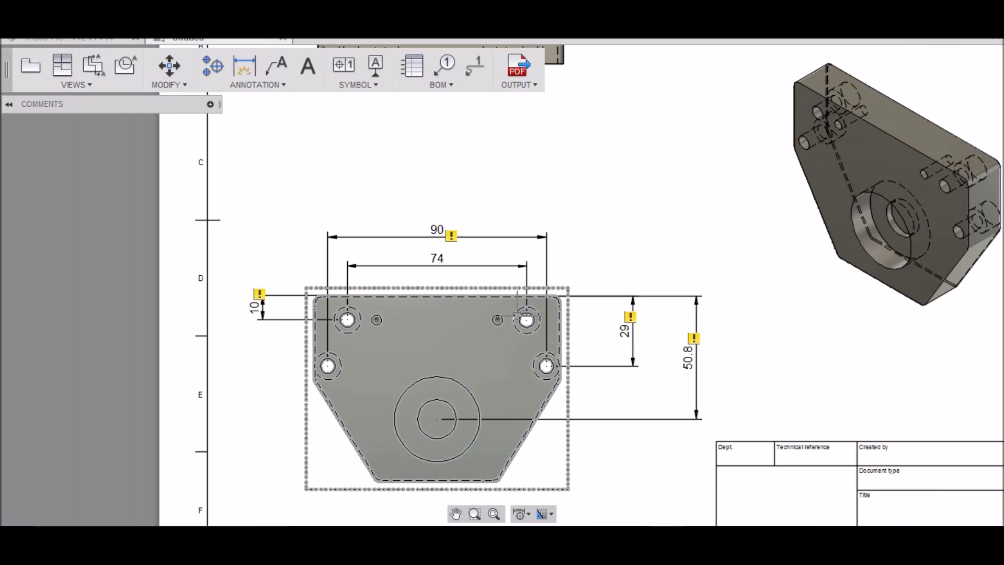
scroll(399, 457, "up", 3)
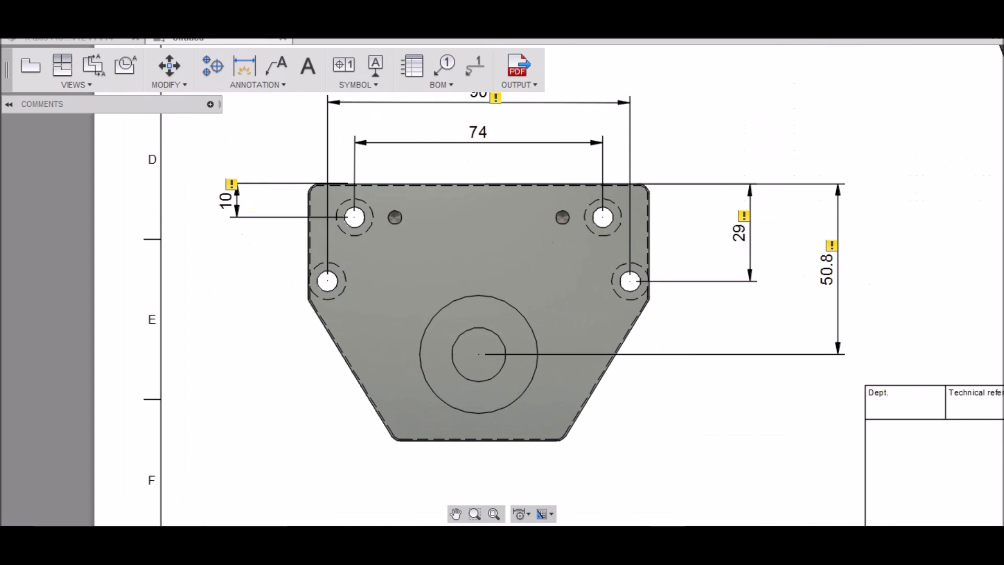
left_click(244, 66)
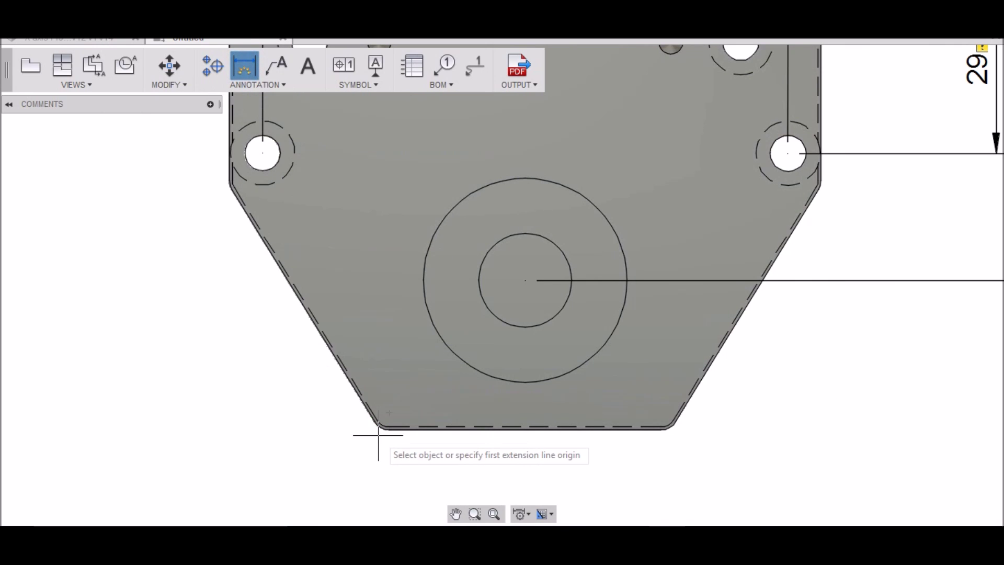
left_click(377, 450)
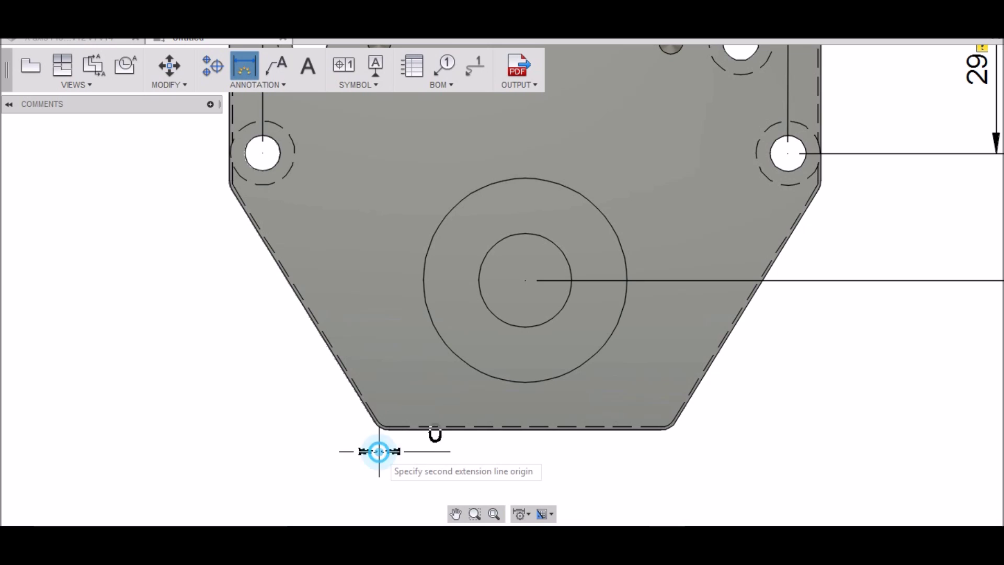
left_click(667, 452)
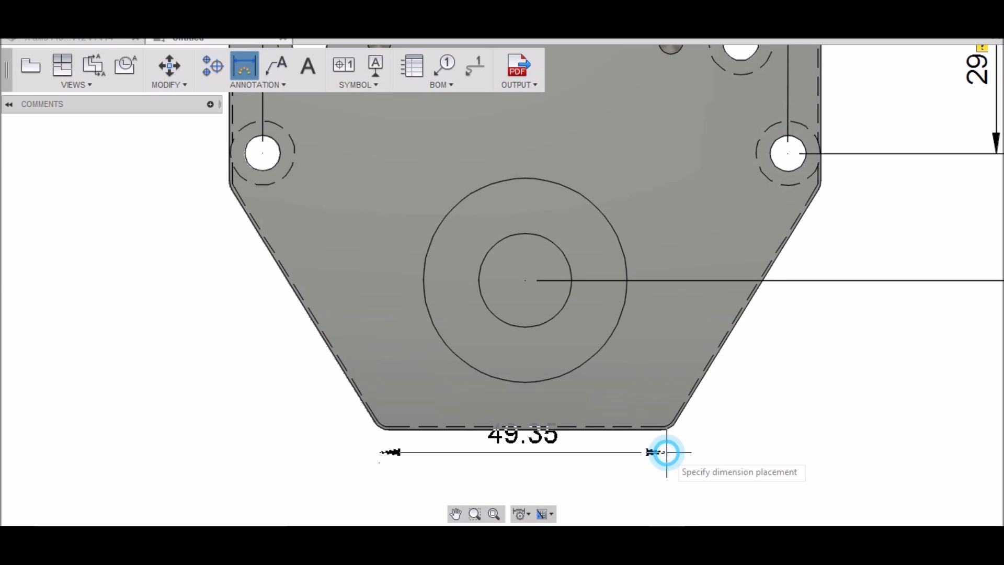
left_click(658, 491)
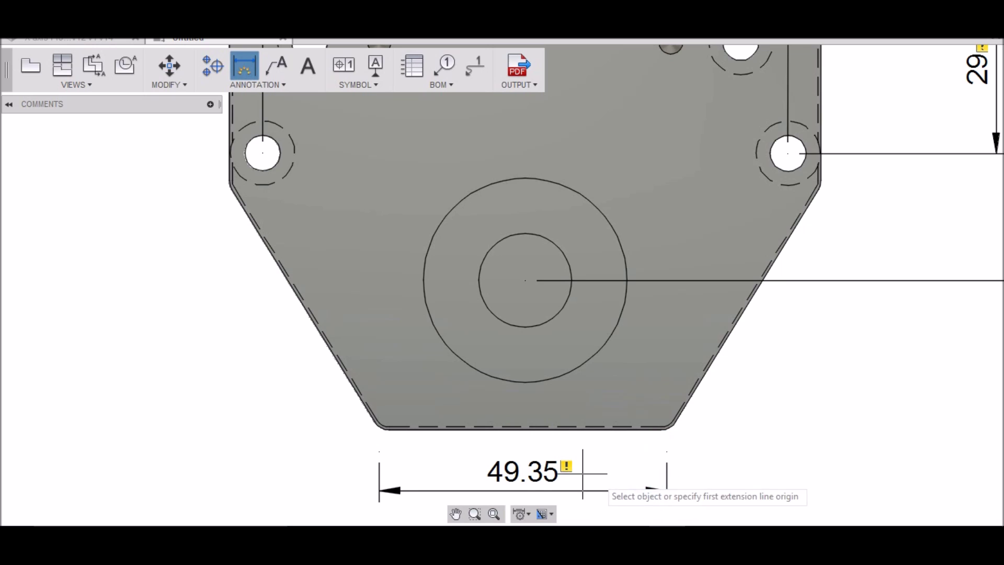
double_click(535, 471)
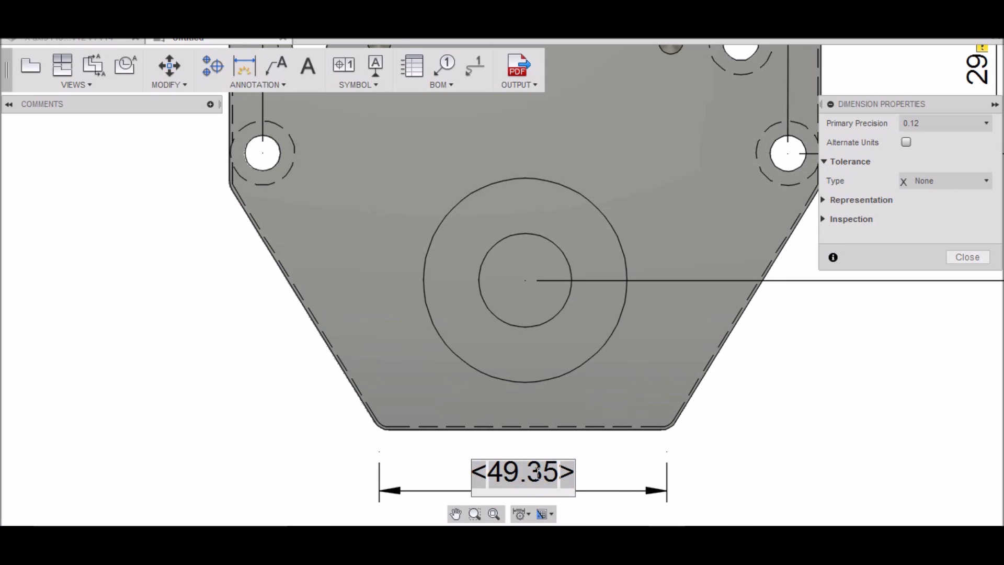
left_click(538, 473)
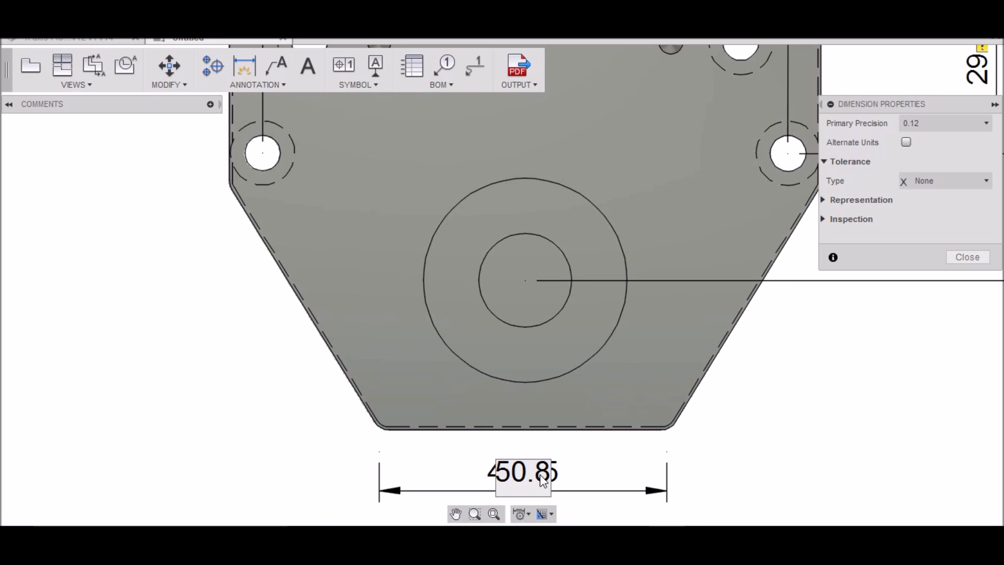
key("Return")
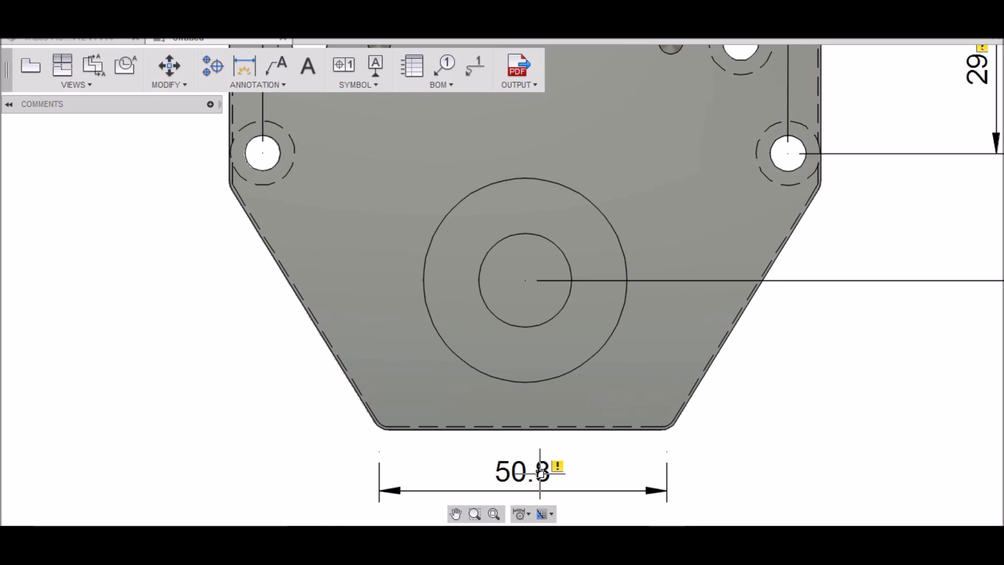
scroll(542, 474, "down", 5)
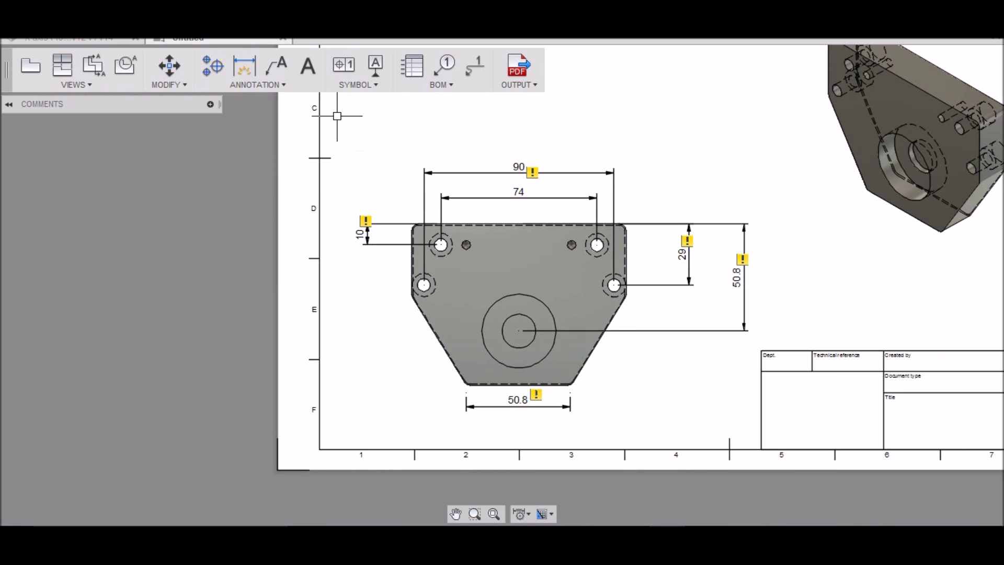
Place a 34.98 vertical dimension from the top-left corner to the lower-left hole, left of the plate.
left_click(234, 73)
scroll(381, 185, "up", 3)
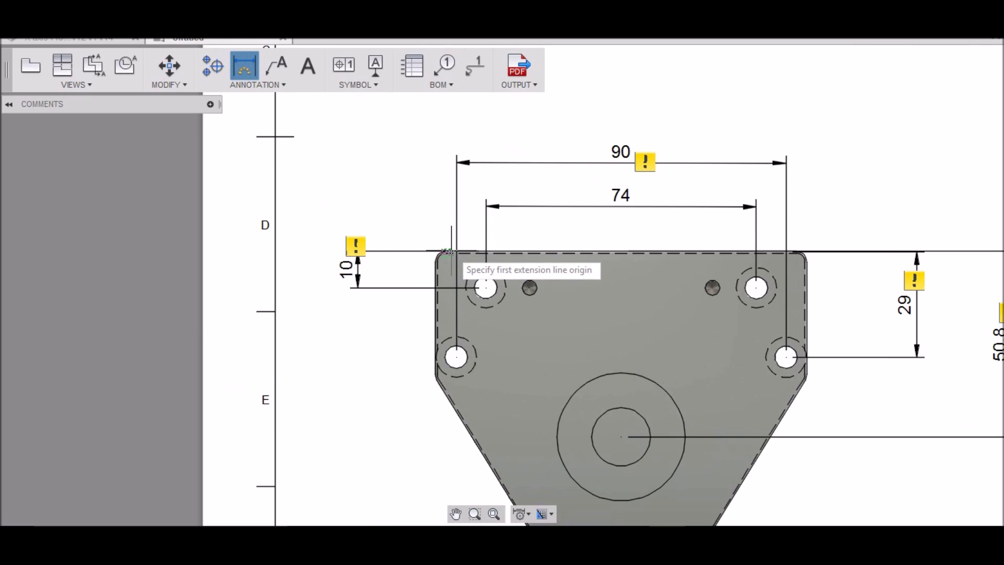
scroll(459, 259, "up", 1)
scroll(464, 251, "up", 2)
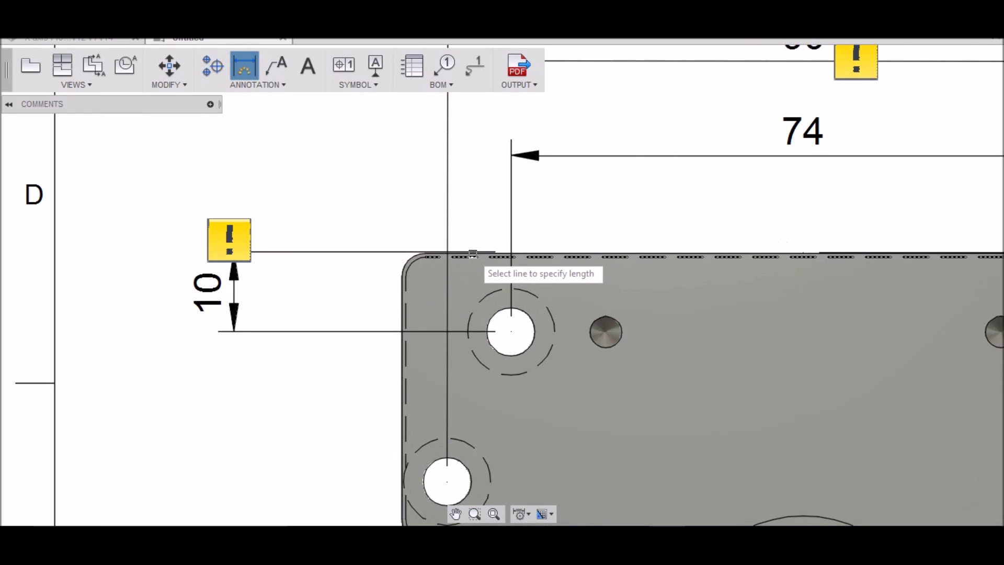
left_click(431, 252)
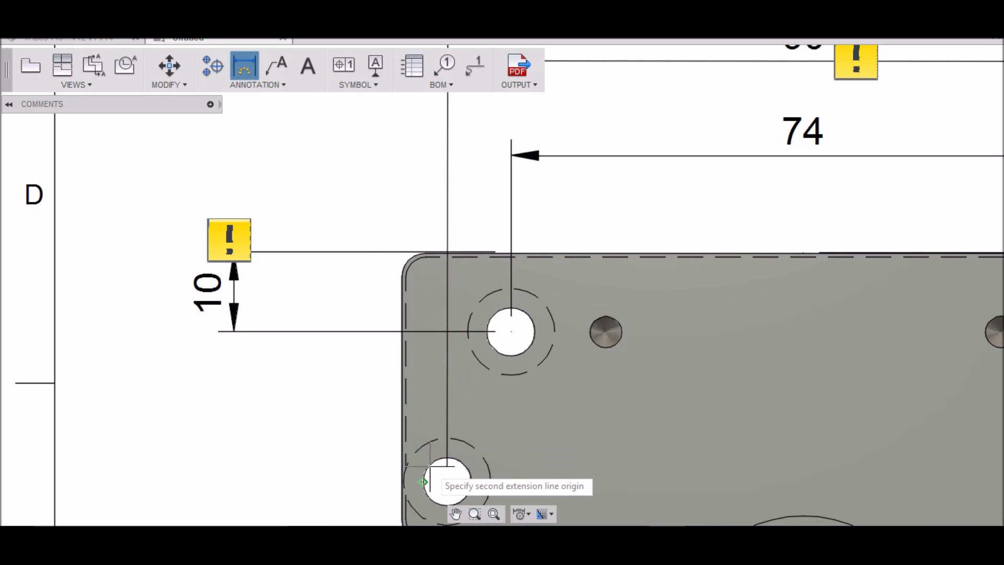
scroll(429, 476, "down", 4)
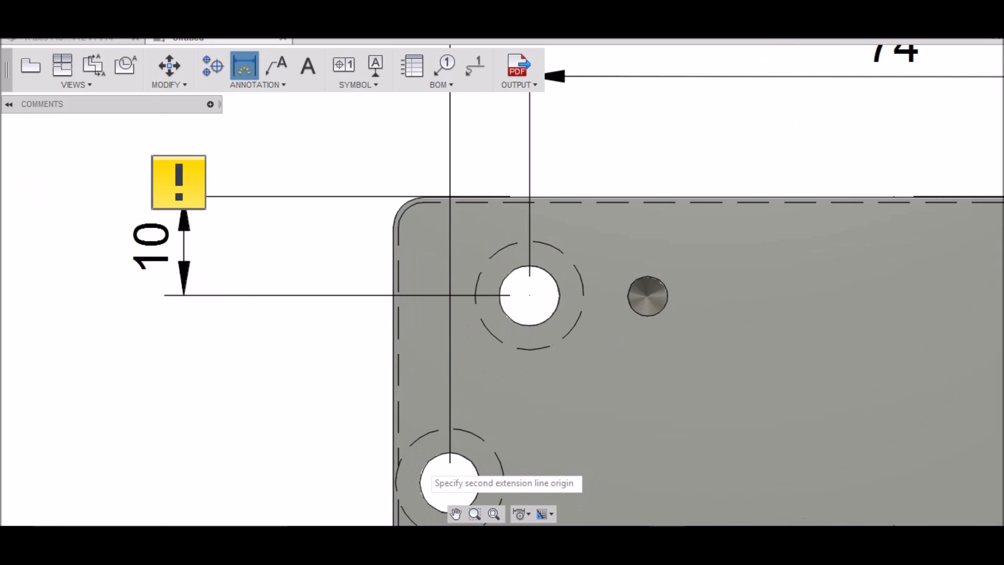
scroll(433, 337, "up", 4)
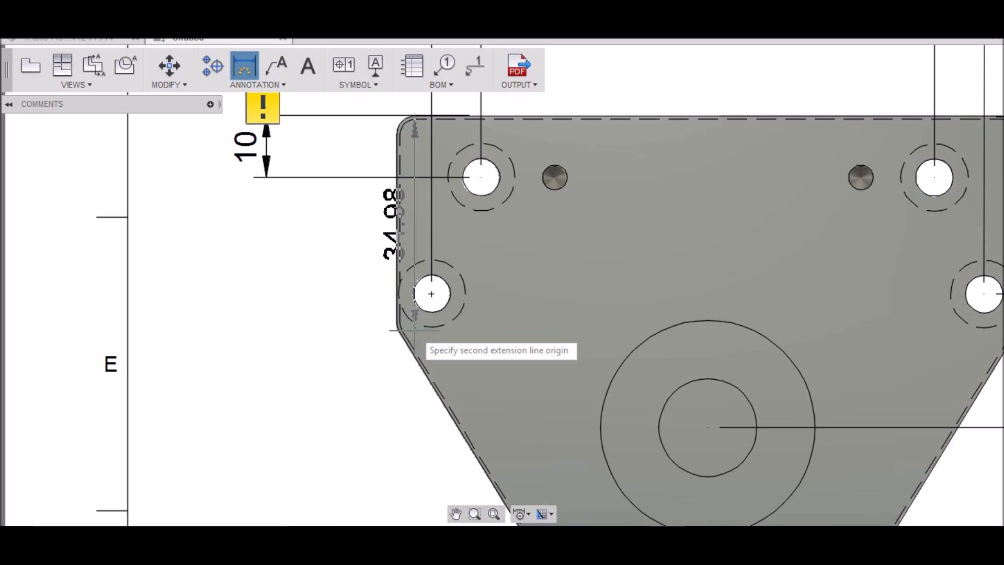
left_click(188, 329)
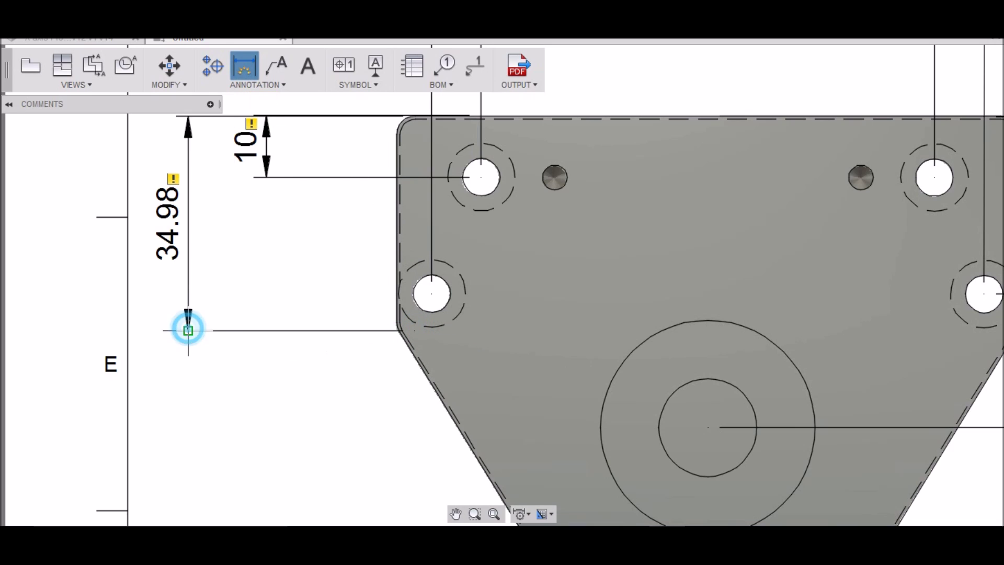
Override the 34.98 dimension text to read 35.
key("Escape")
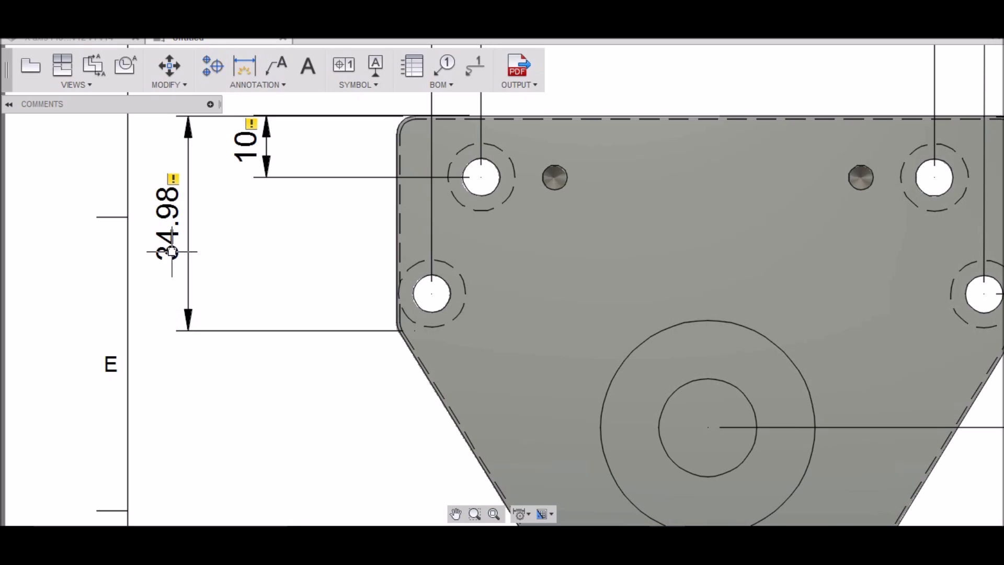
left_click(172, 252)
double_click(172, 253)
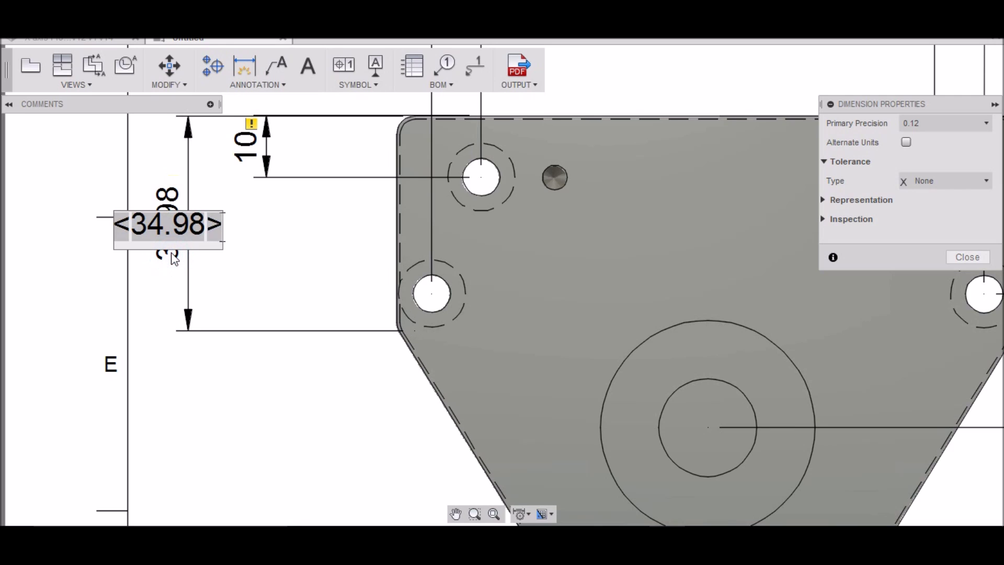
left_click(173, 257)
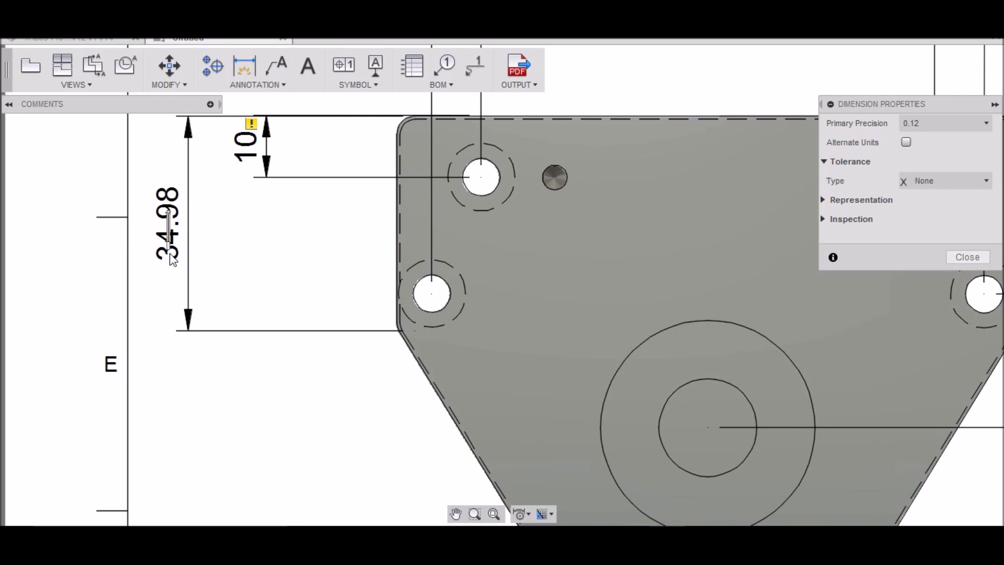
key("Return")
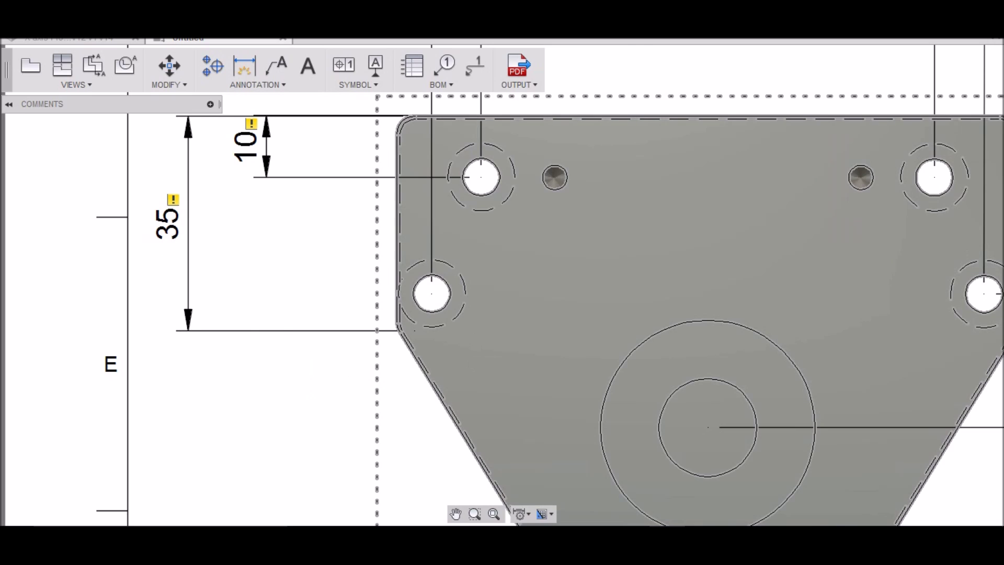
scroll(481, 339, "down", 5)
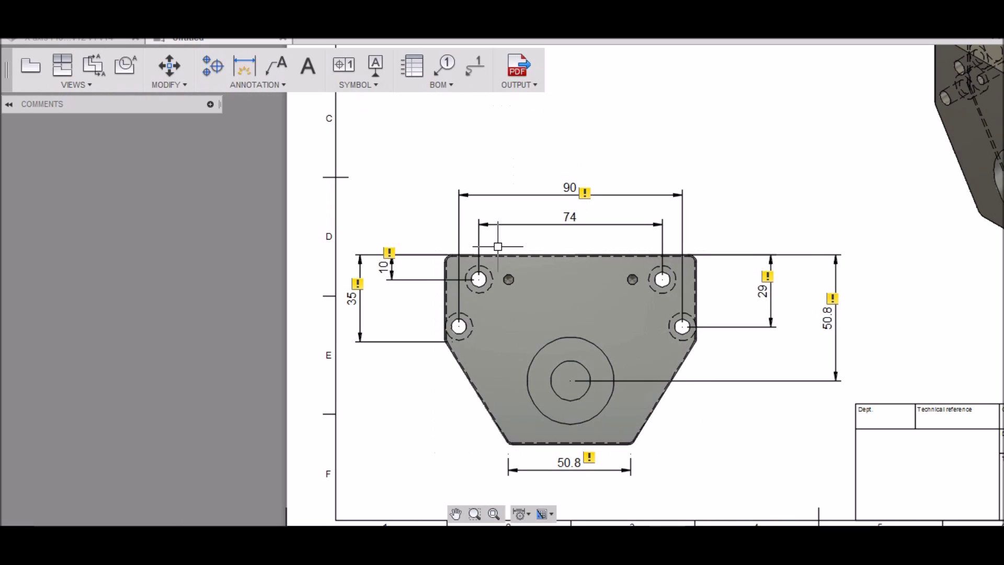
scroll(437, 286, "down", 3)
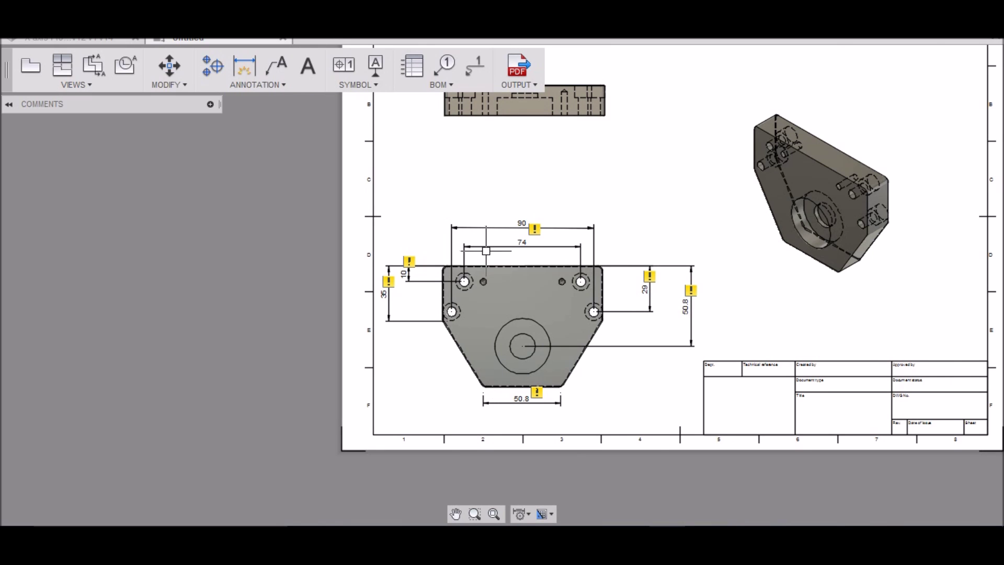
Dimension the top view's right end from top-right to bottom-right corner, showing 19.05.
scroll(523, 282, "down", 2)
scroll(528, 340, "up", 5)
scroll(541, 354, "down", 4)
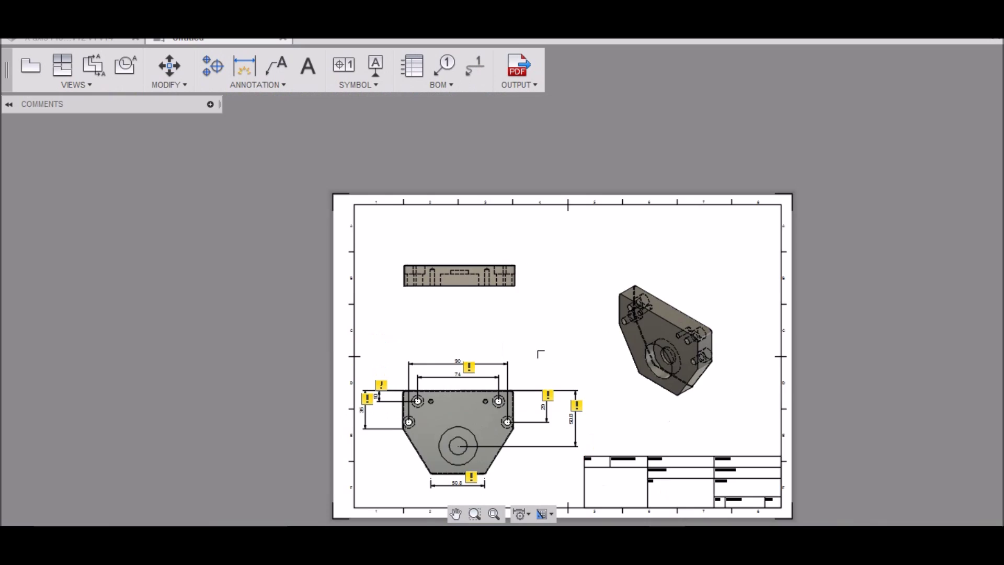
scroll(538, 265, "up", 8)
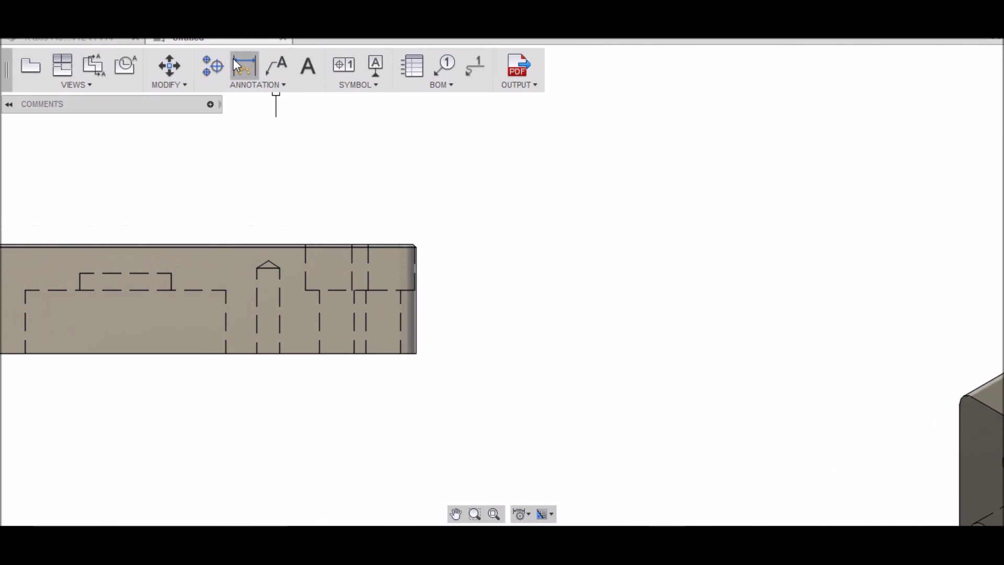
left_click(244, 63)
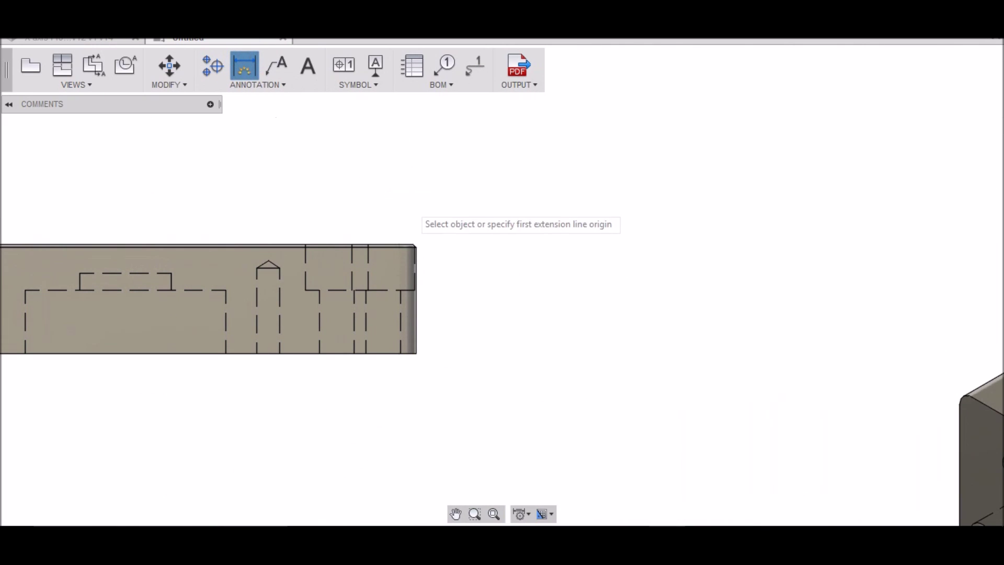
left_click(413, 243)
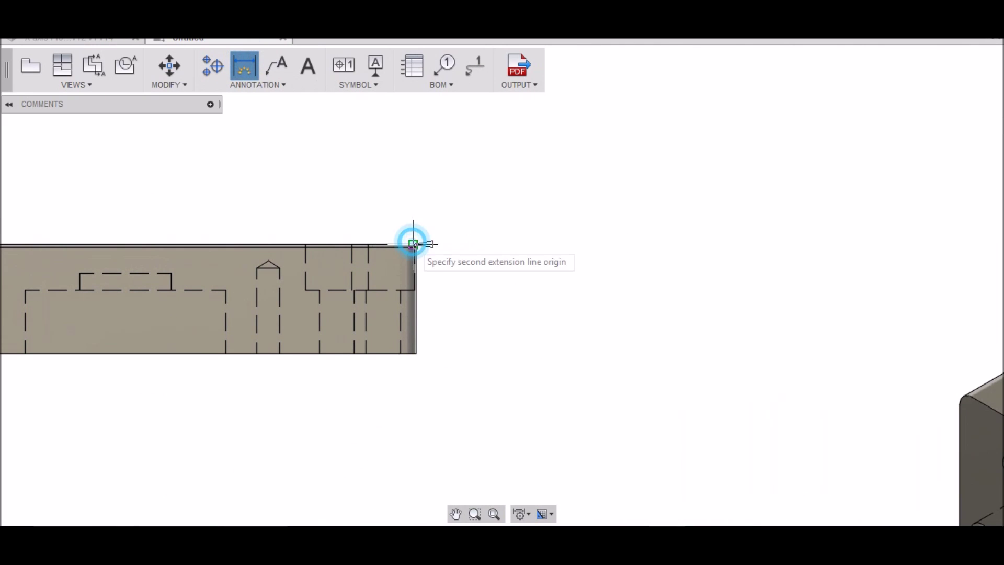
left_click(414, 354)
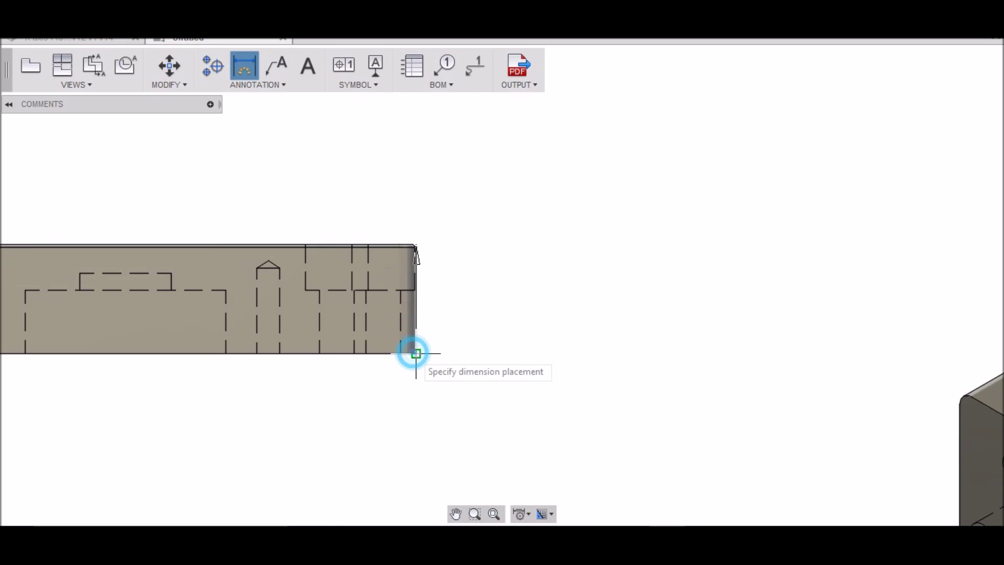
left_click(490, 361)
scroll(518, 422, "down", 6)
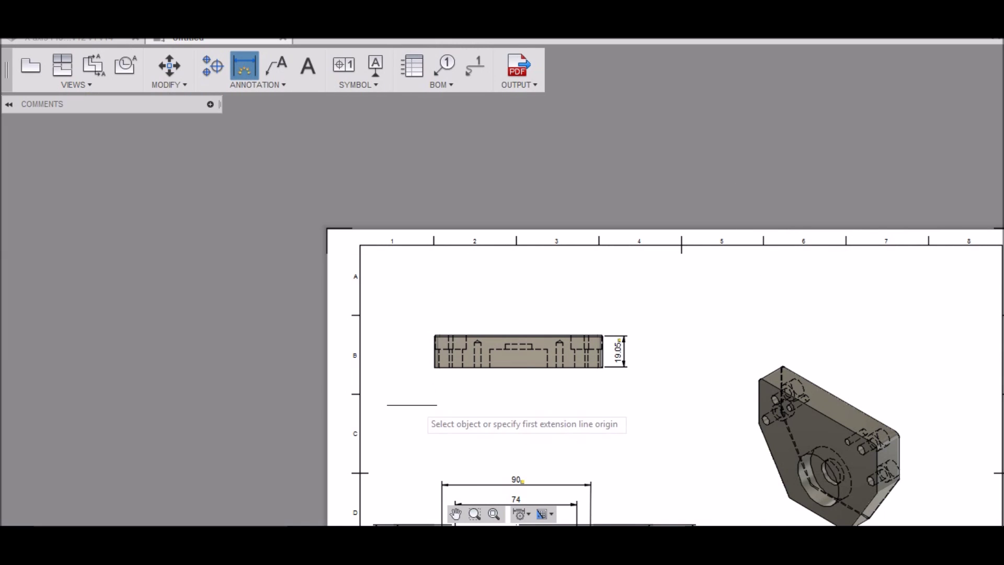
Add the 11.05 dimension left of the plate and the 16 dimension to a hidden-line corner.
scroll(384, 351, "up", 3)
scroll(390, 350, "up", 1)
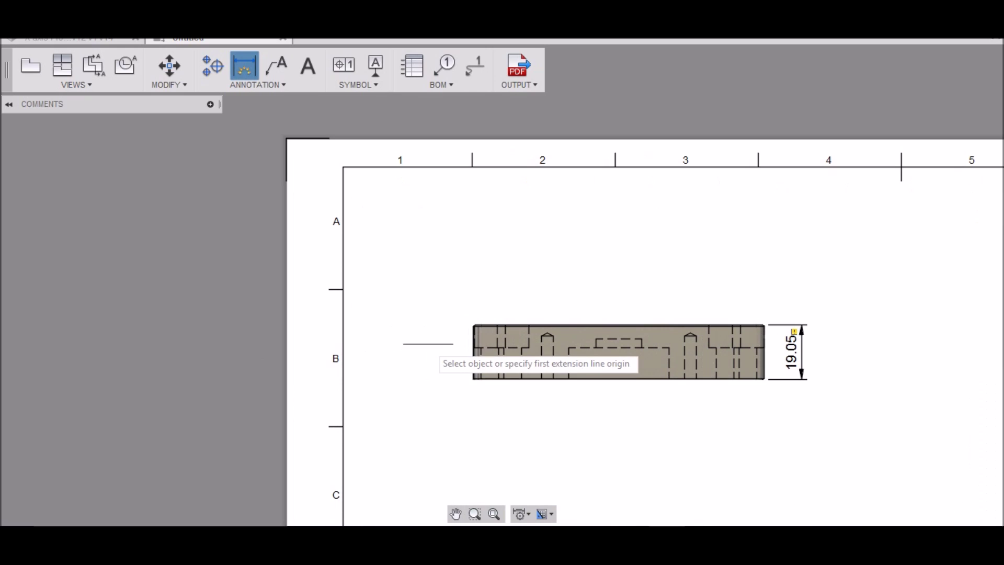
scroll(523, 345, "up", 3)
scroll(533, 355, "up", 1)
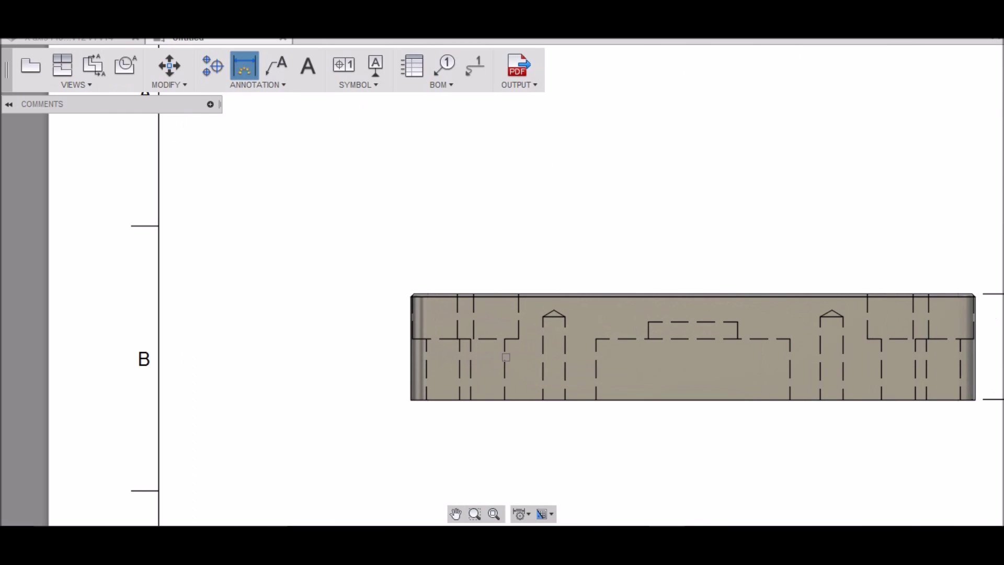
left_click(412, 338)
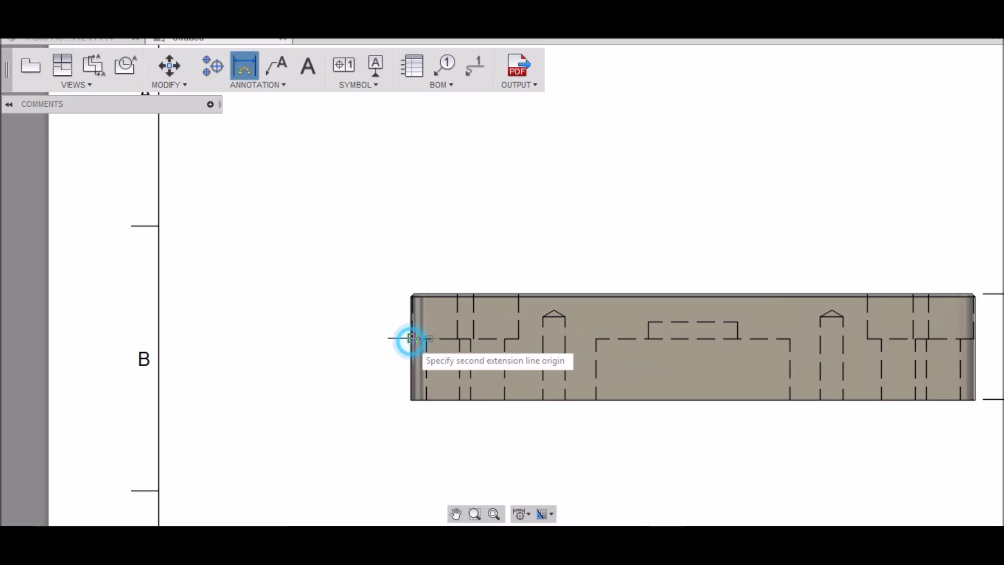
left_click(415, 402)
left_click(352, 406)
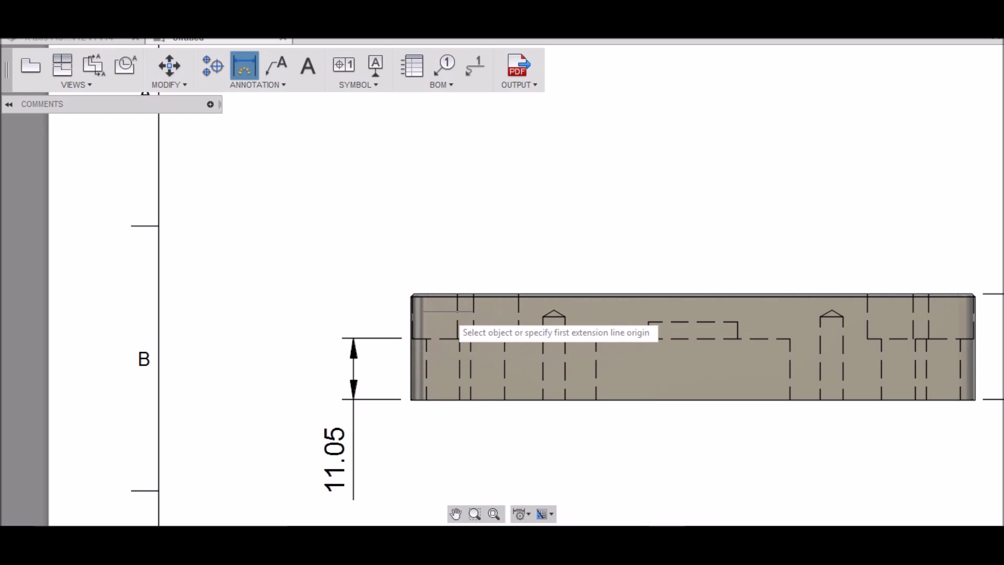
scroll(447, 334, "down", 5)
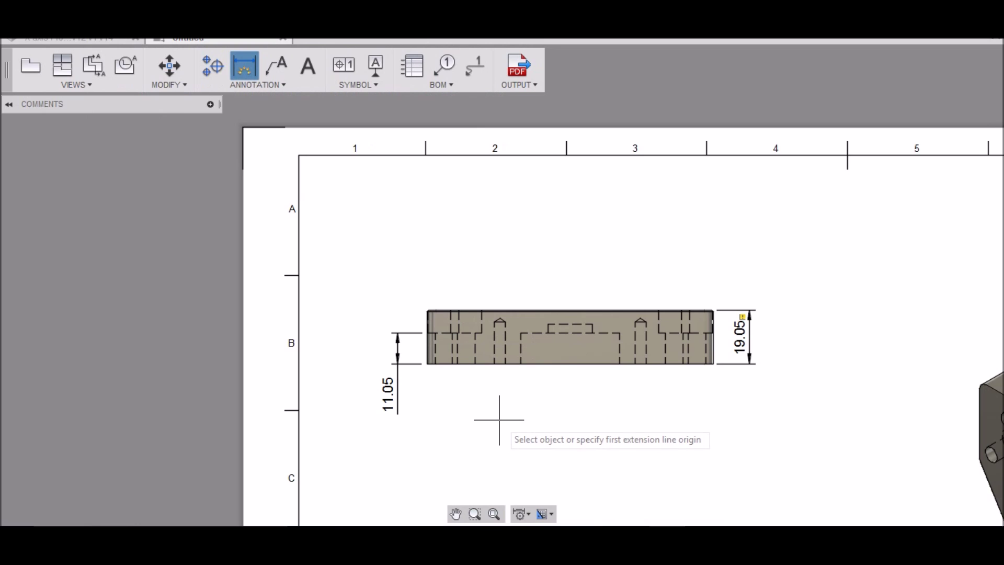
scroll(586, 395, "up", 4)
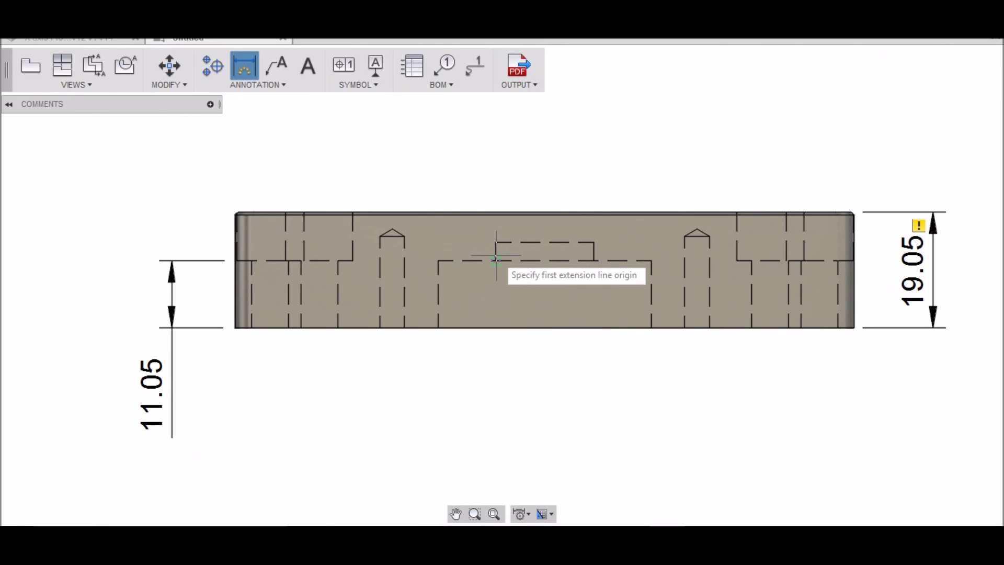
left_click(594, 260)
left_click(588, 294)
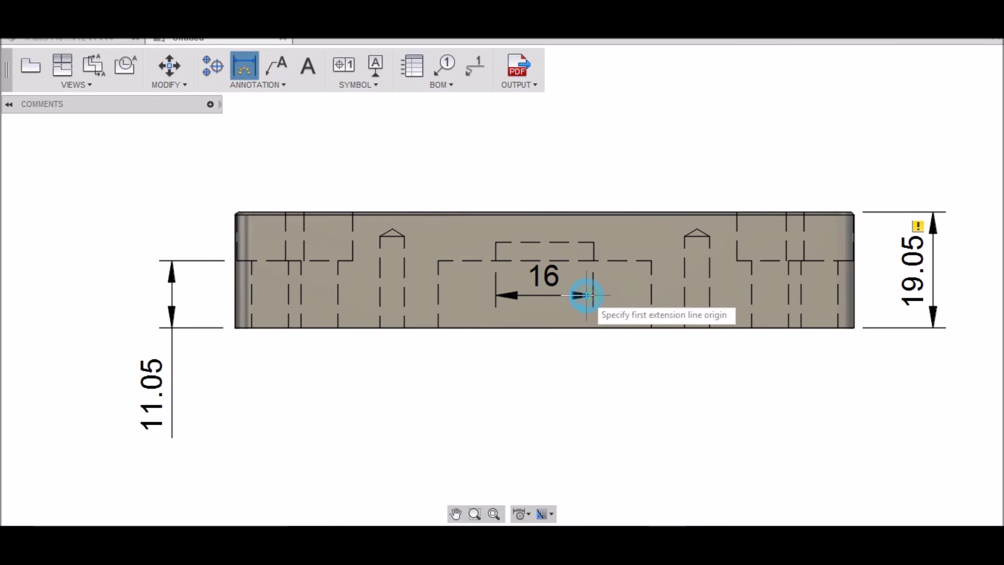
Add the 35 dimension between hidden corners below the plate and the vertical 3 dimension.
left_click(438, 327)
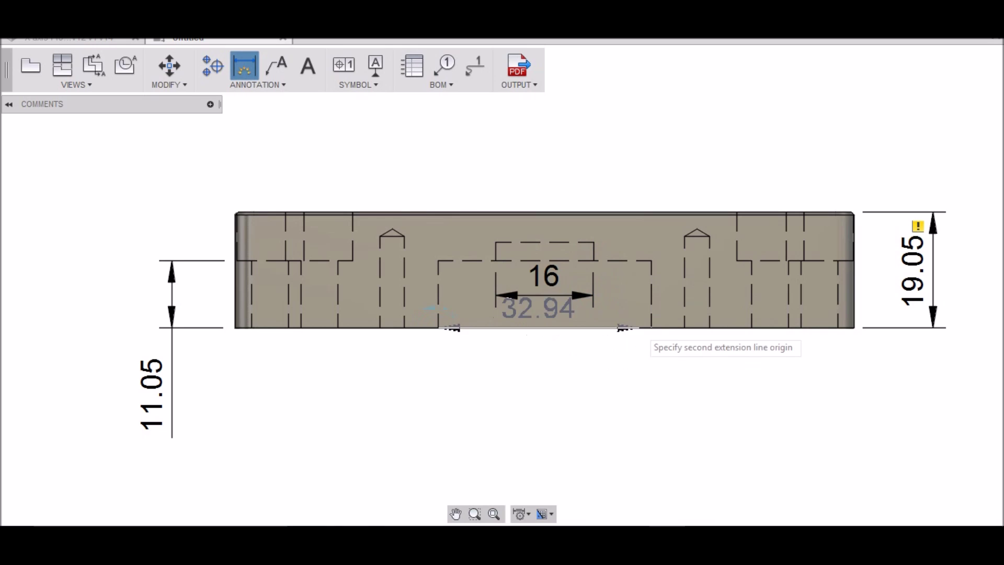
left_click(651, 328)
left_click(640, 403)
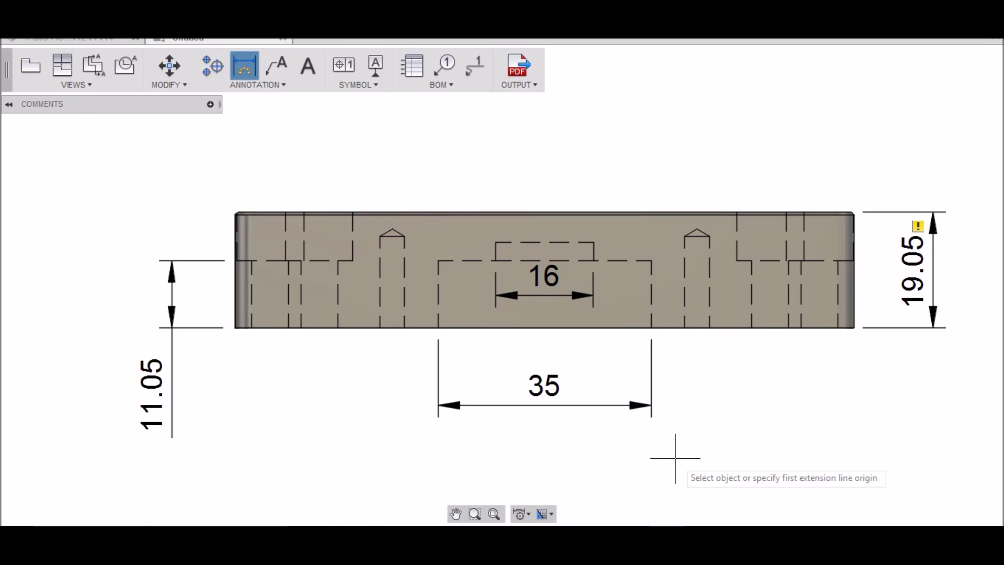
scroll(678, 450, "down", 3)
scroll(681, 439, "down", 2)
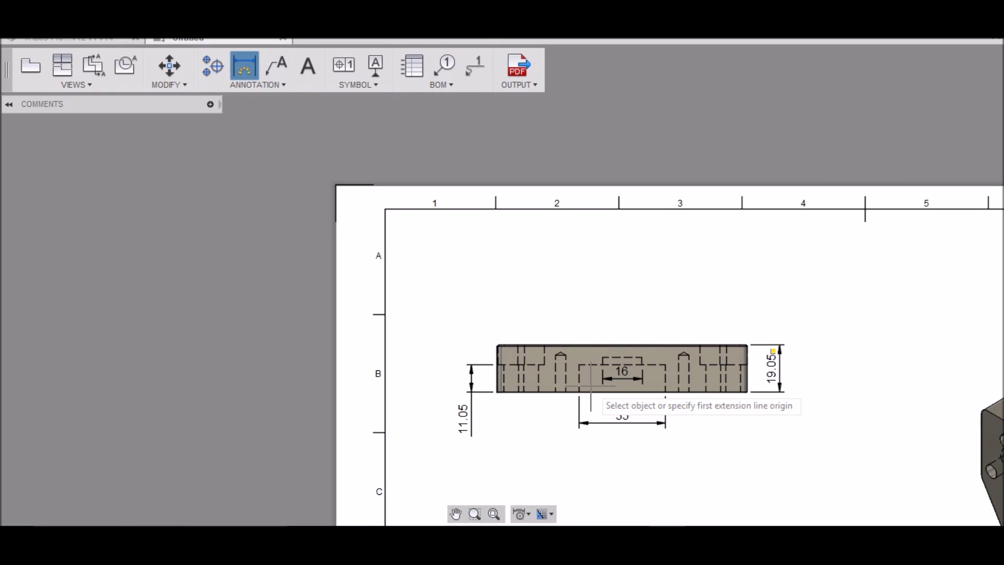
scroll(638, 312, "down", 2)
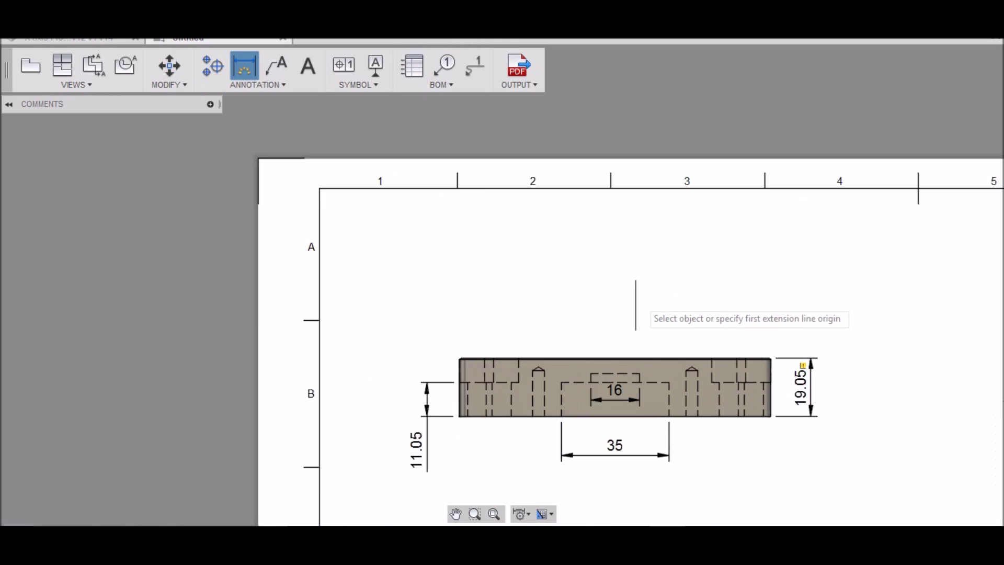
scroll(617, 271, "up", 3)
scroll(578, 194, "down", 4)
scroll(573, 293, "up", 6)
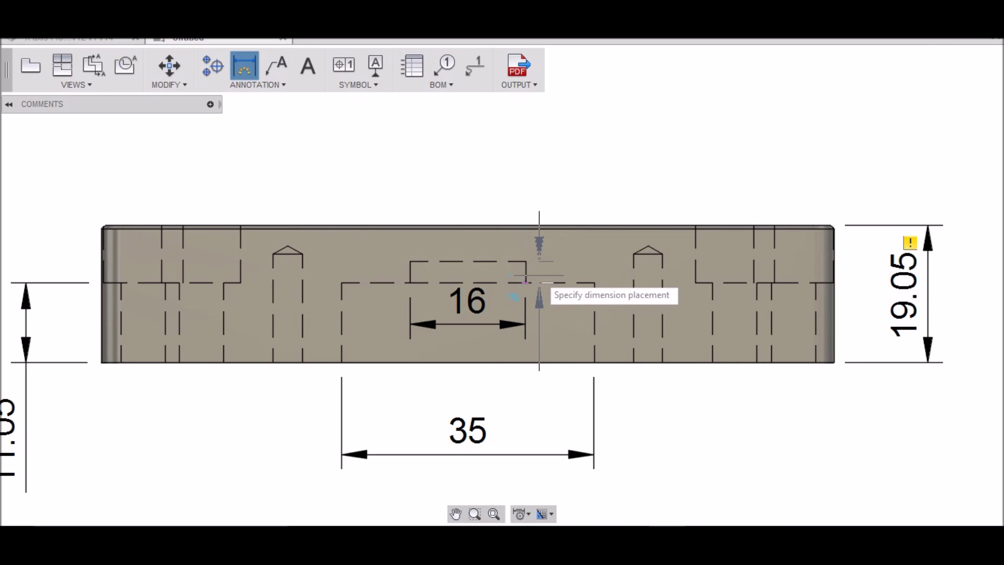
left_click(558, 273)
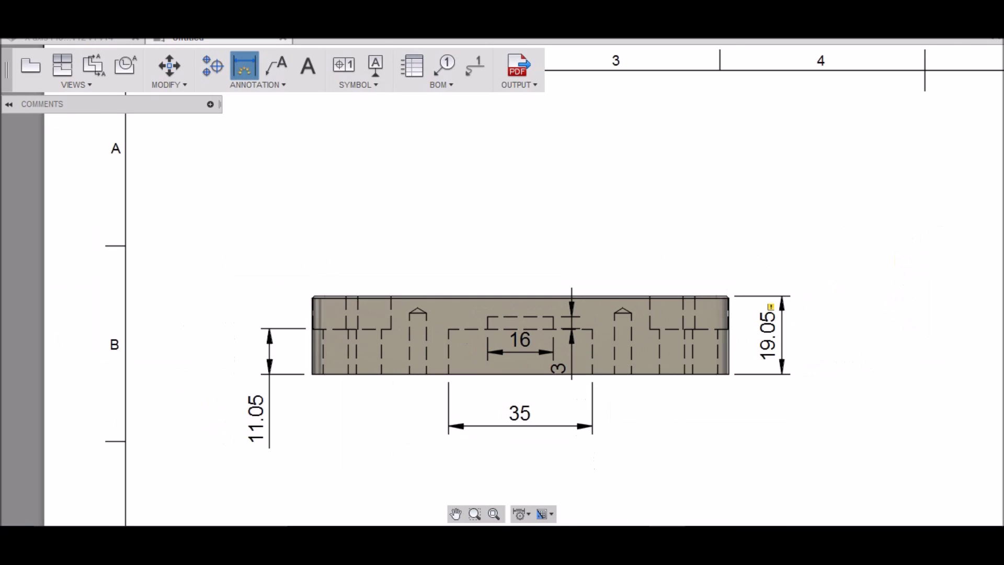
Add a leader from the small pin hole with the note text 5.
scroll(564, 257, "down", 1)
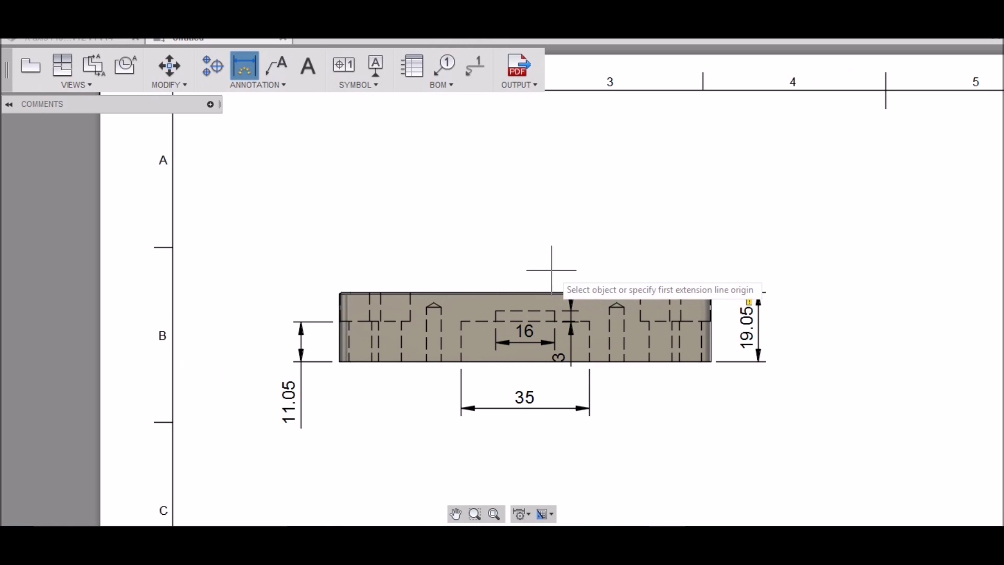
scroll(530, 260, "down", 4)
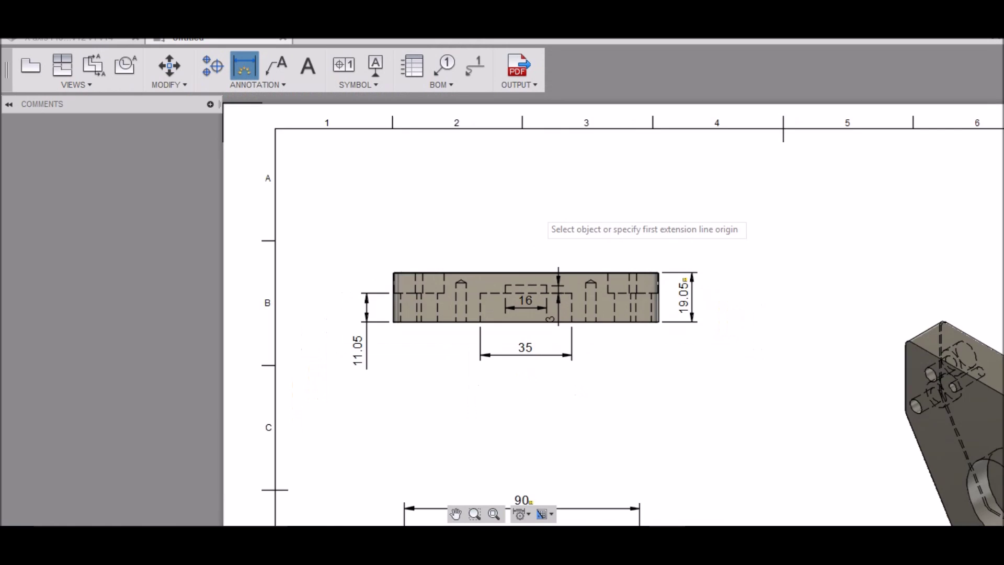
scroll(497, 360, "up", 5)
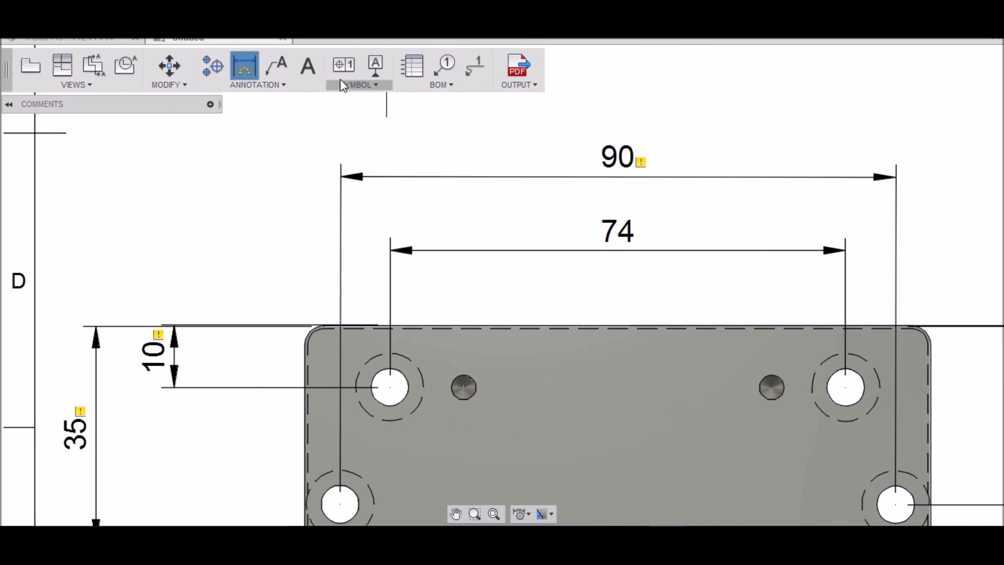
left_click(276, 65)
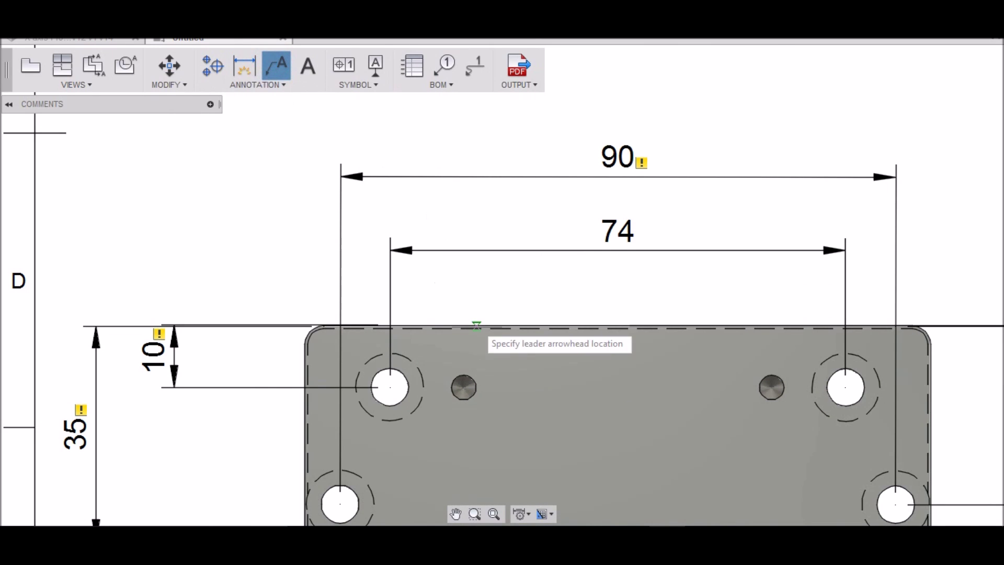
left_click(473, 381)
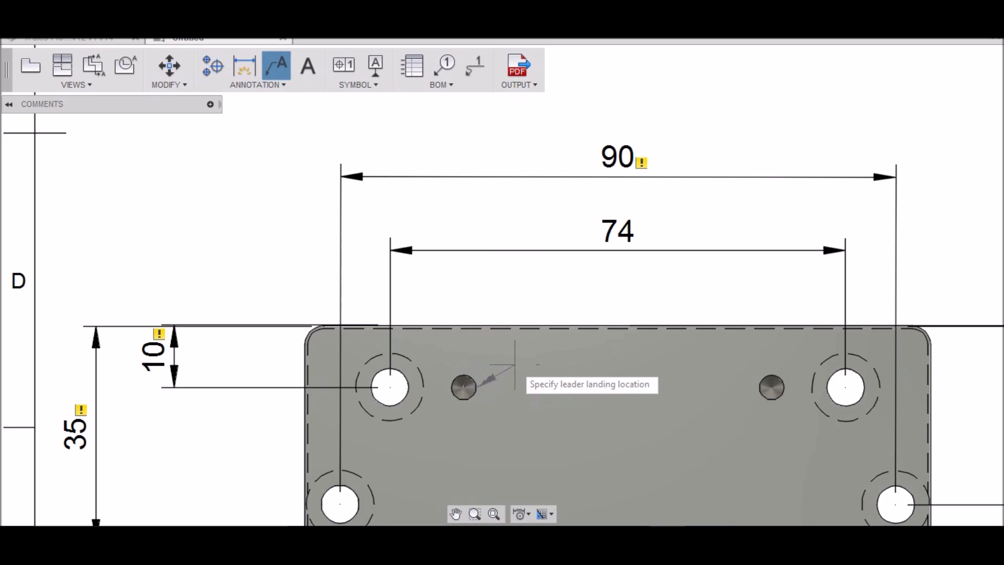
left_click(516, 367)
type("5")
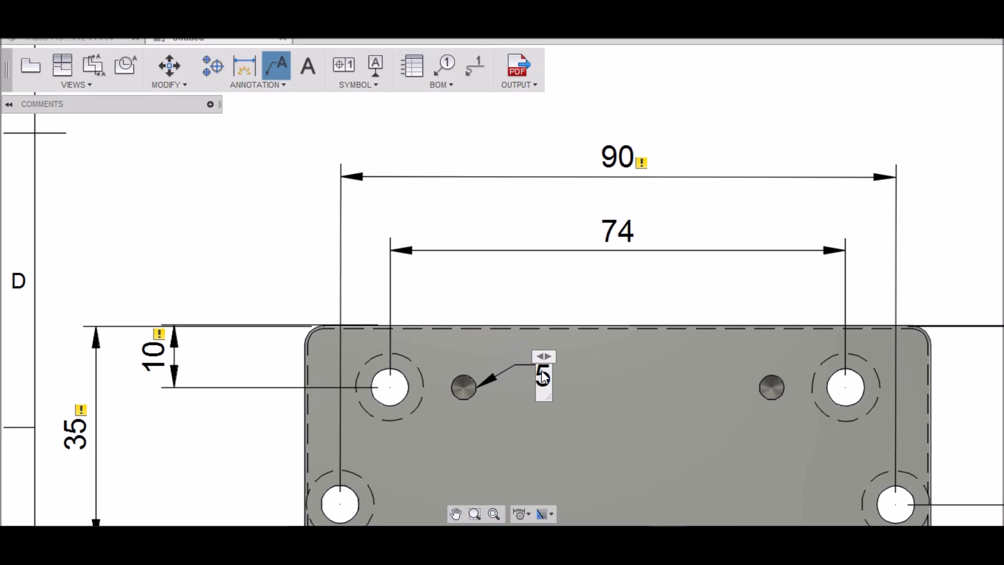
key("Return")
key("BackSpace")
key("BackSpace")
left_click(573, 418)
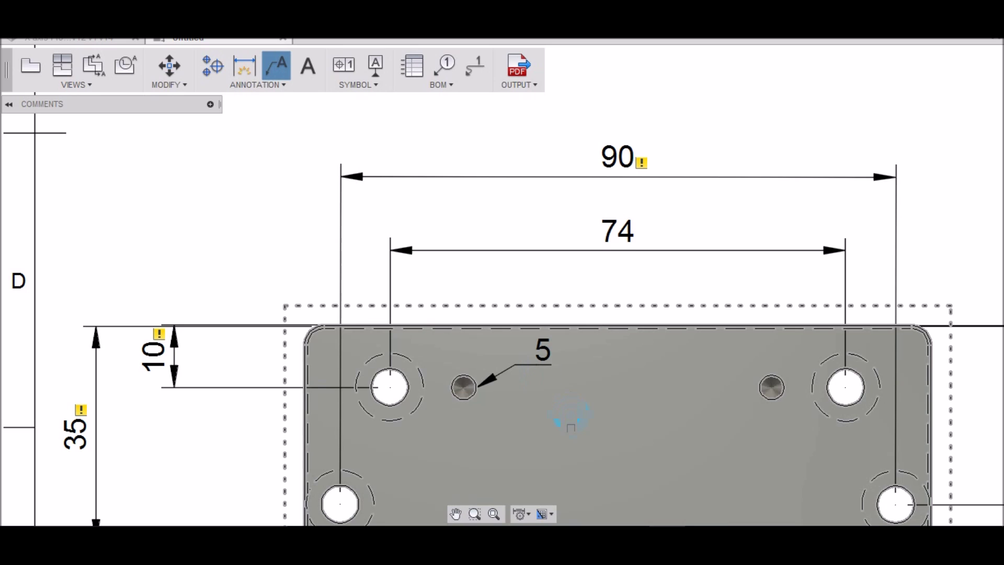
scroll(583, 413, "down", 5)
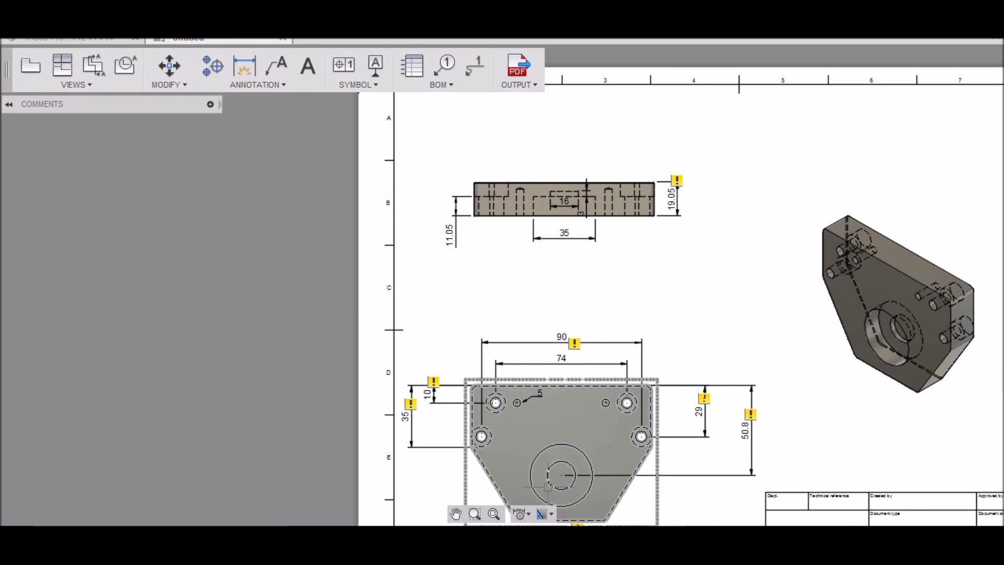
Fill the title block's Created by cell with the creator's name and 2016.
scroll(583, 413, "down", 5)
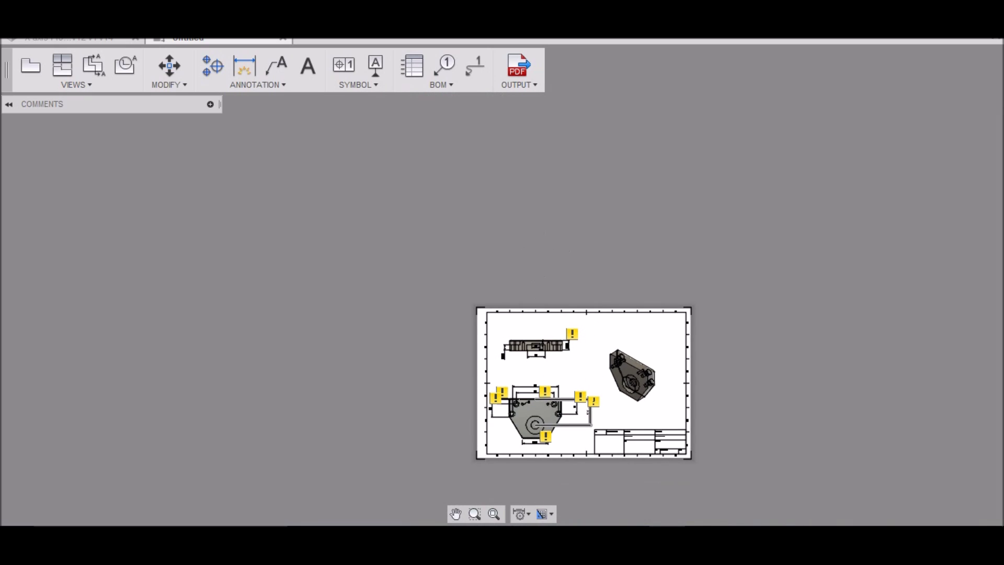
scroll(545, 397, "up", 3)
scroll(545, 396, "up", 3)
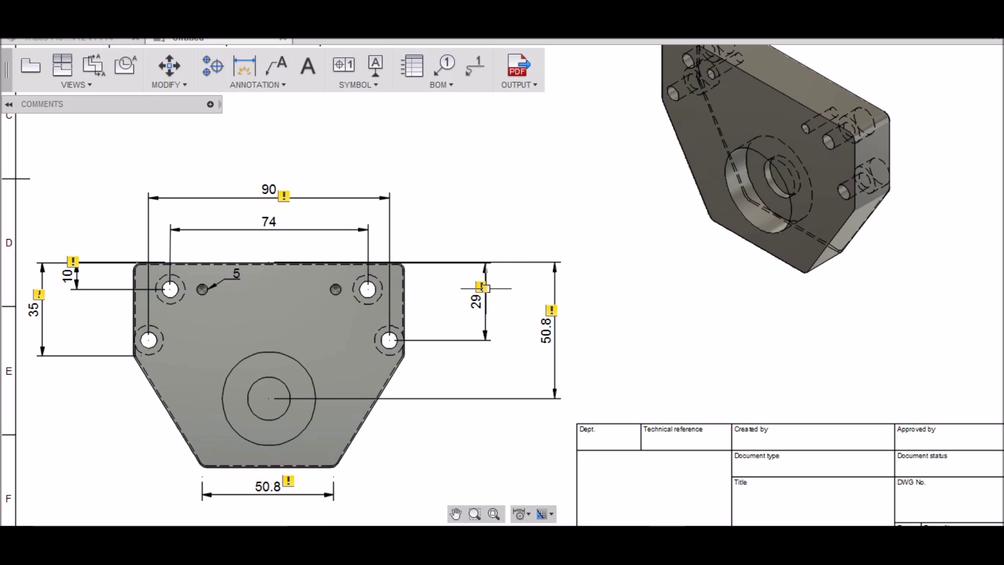
scroll(576, 316, "down", 2)
scroll(650, 414, "up", 3)
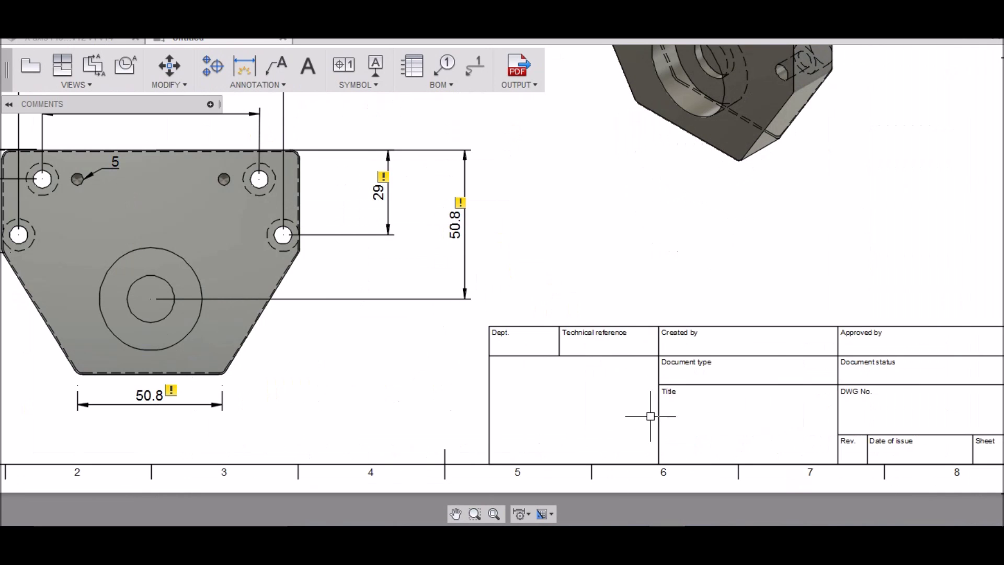
left_click(308, 66)
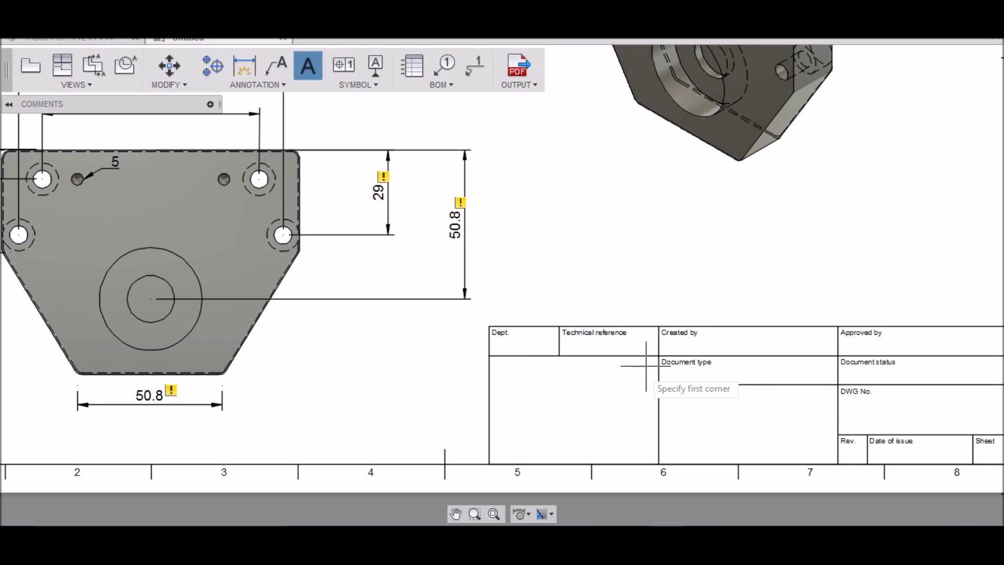
left_click(659, 329)
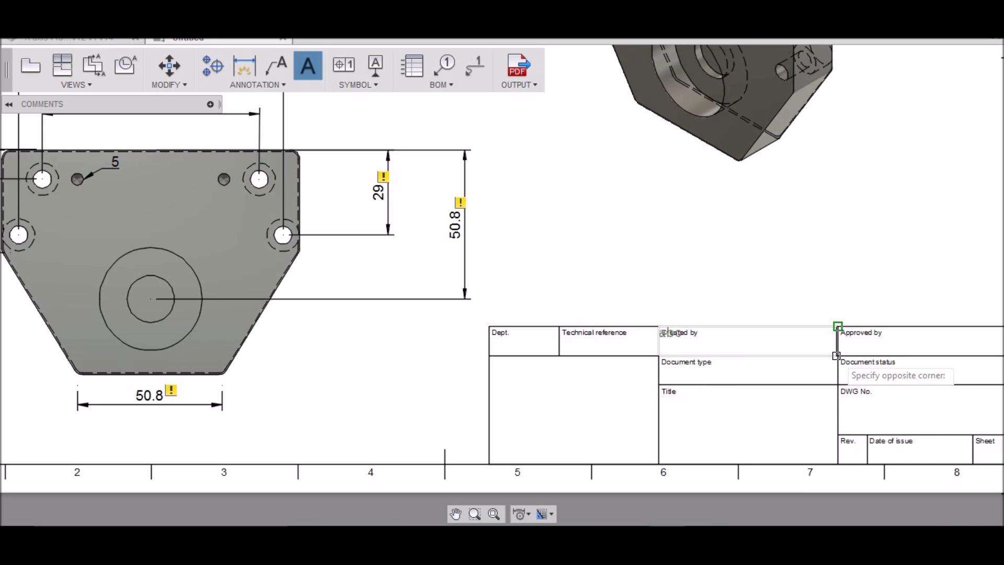
left_click(837, 352)
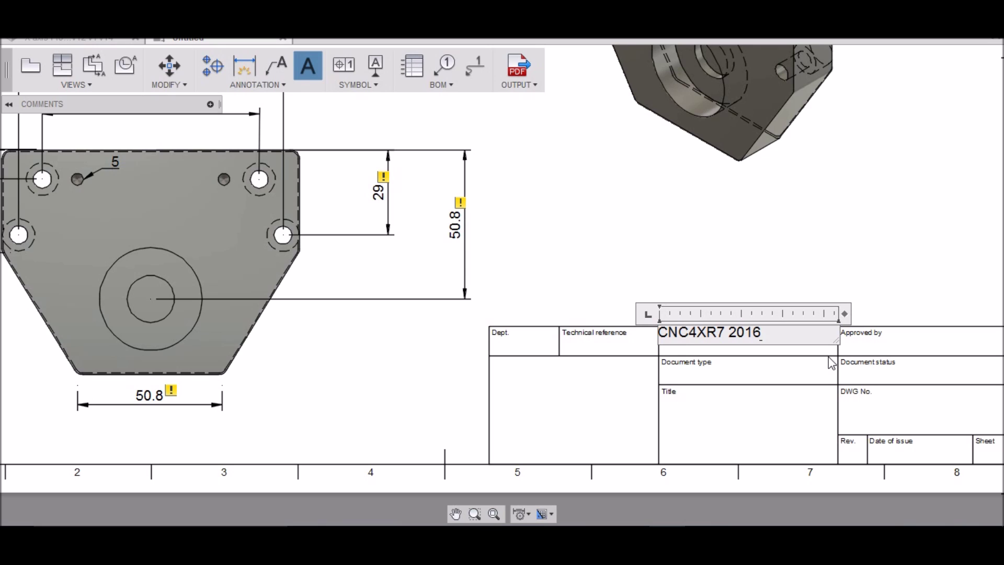
left_click(831, 362)
Move the Created by text lower so it sits inside its cell.
left_click_drag(735, 331, 700, 326)
left_click(658, 327)
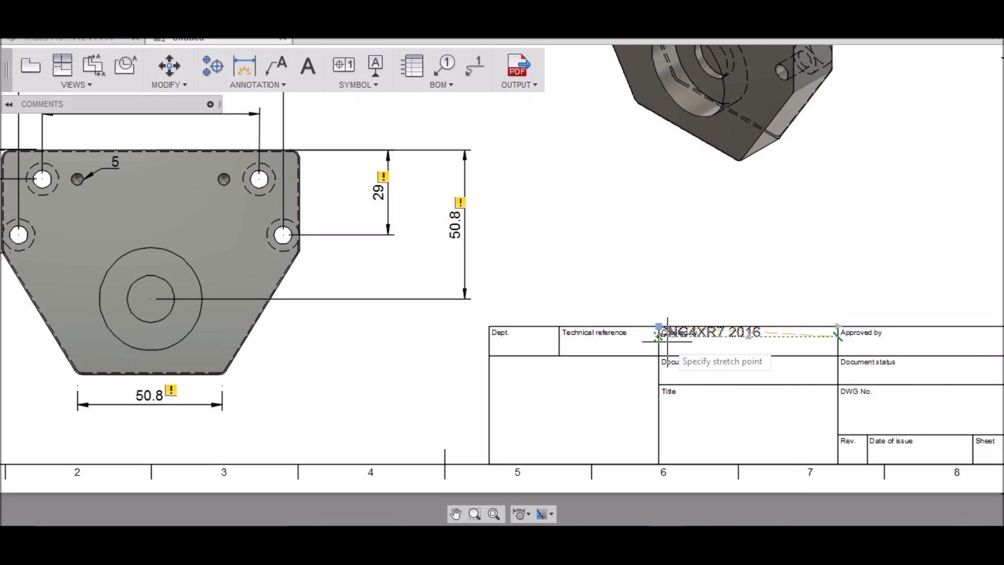
left_click(659, 337)
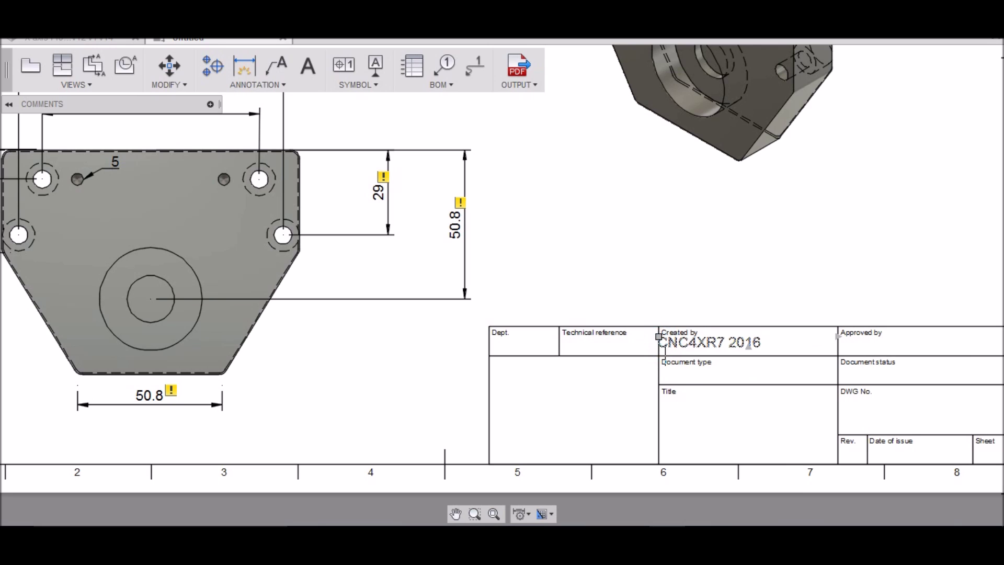
scroll(713, 280, "down", 5)
scroll(712, 280, "up", 3)
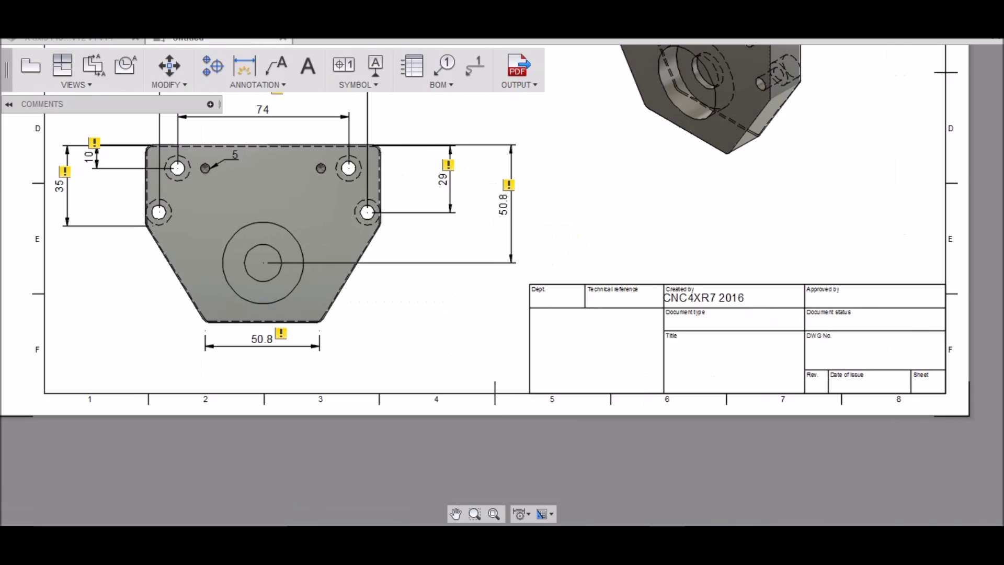
scroll(711, 361, "up", 2)
left_click(308, 67)
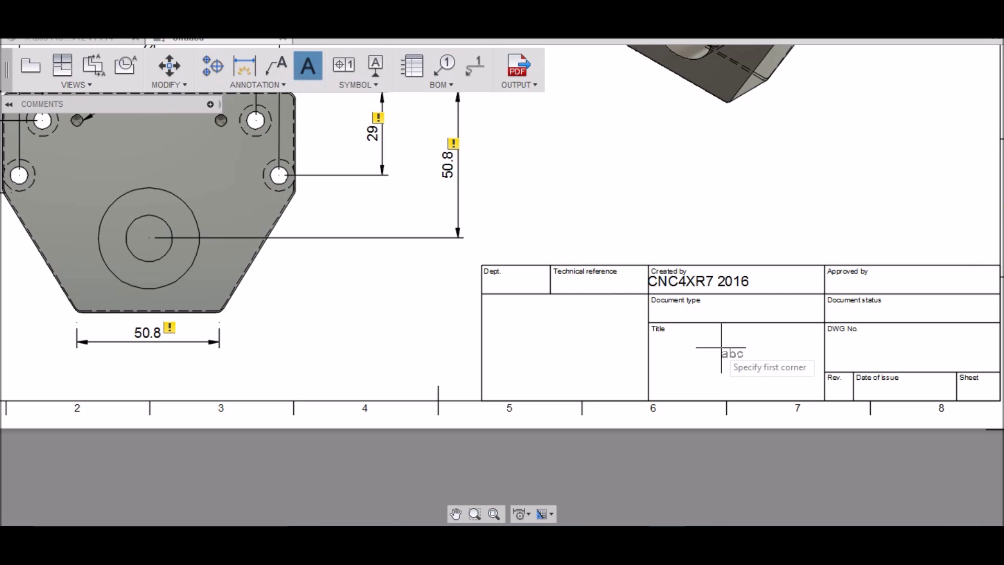
Enter 'PM - 727M CNC Floated' and 'End Mount' on two lines in the Title cell.
left_click(663, 335)
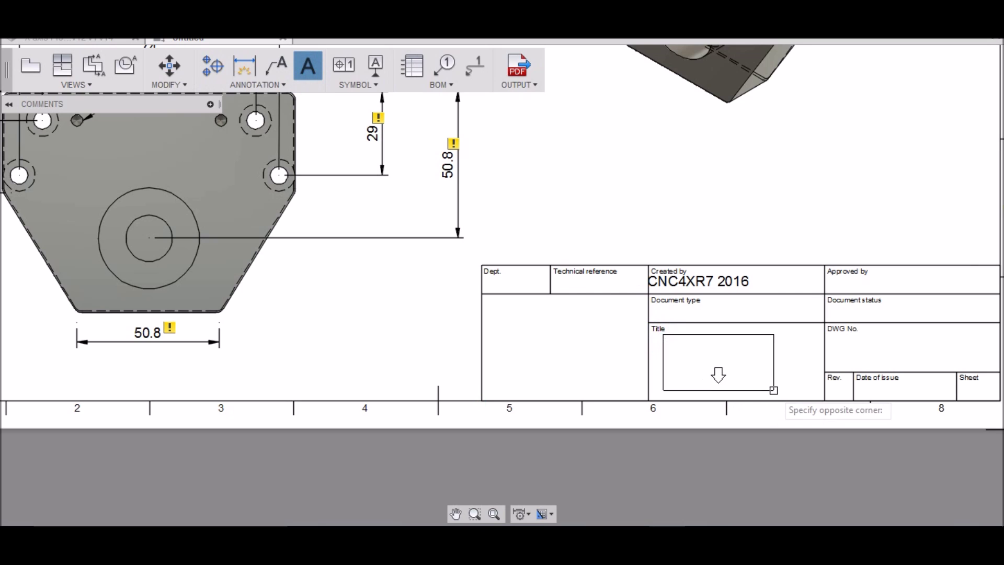
left_click(809, 400)
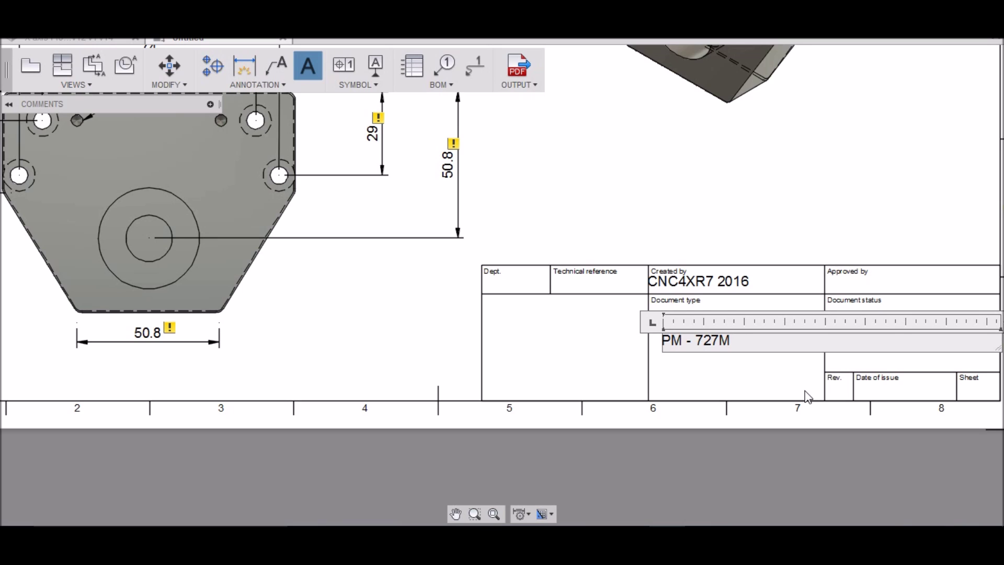
type("CNC Floated")
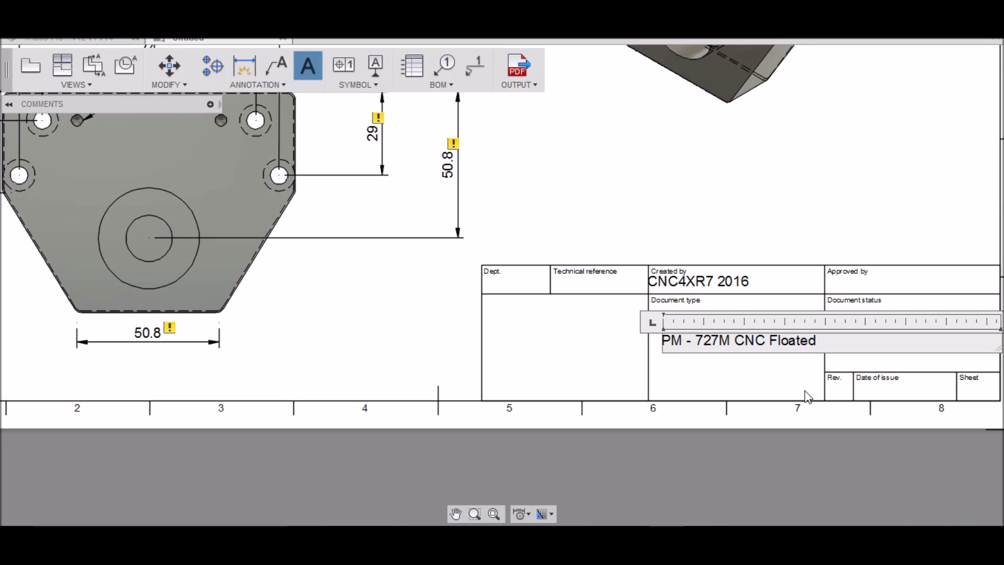
key("Return")
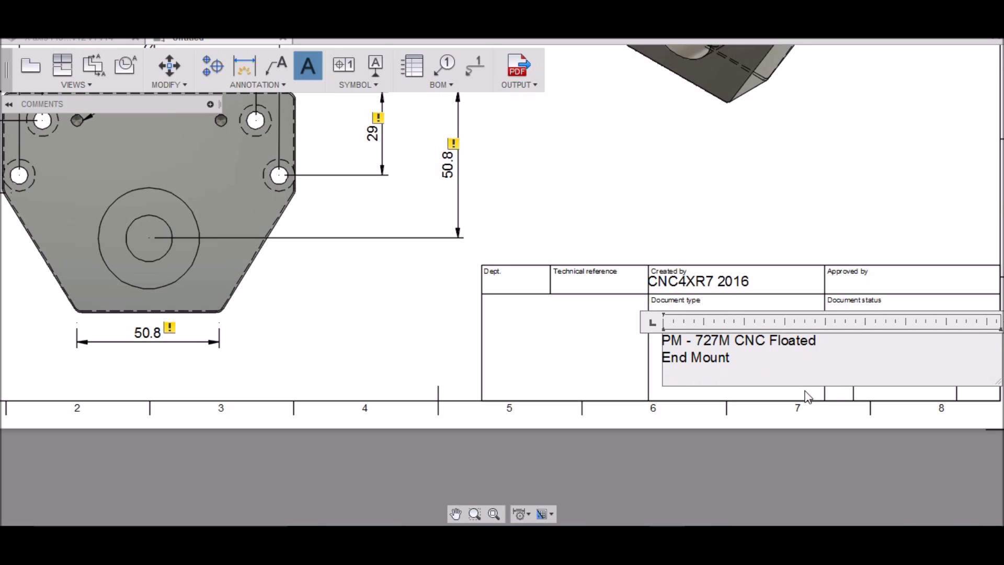
left_click(804, 391)
scroll(720, 385, "down", 2)
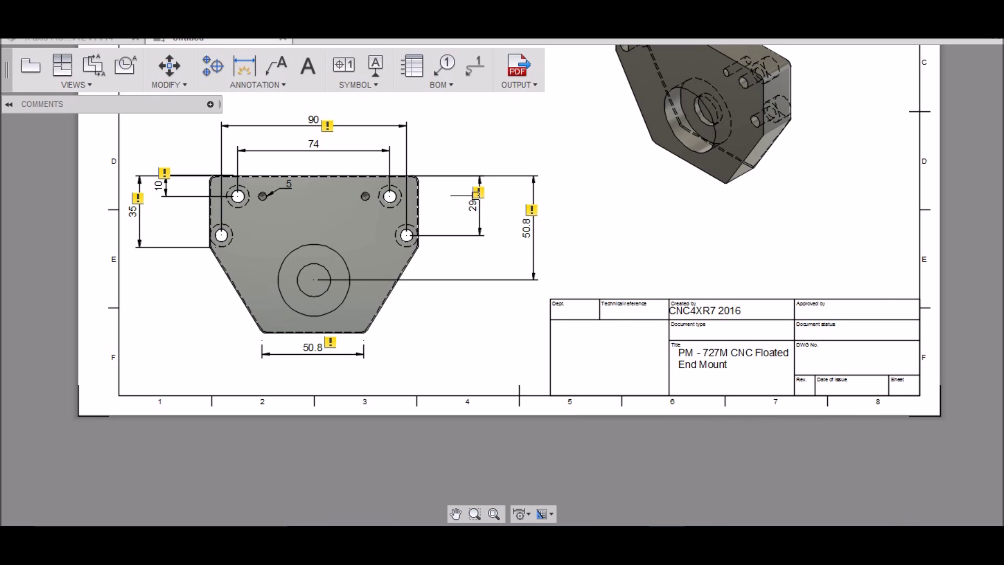
left_click(313, 64)
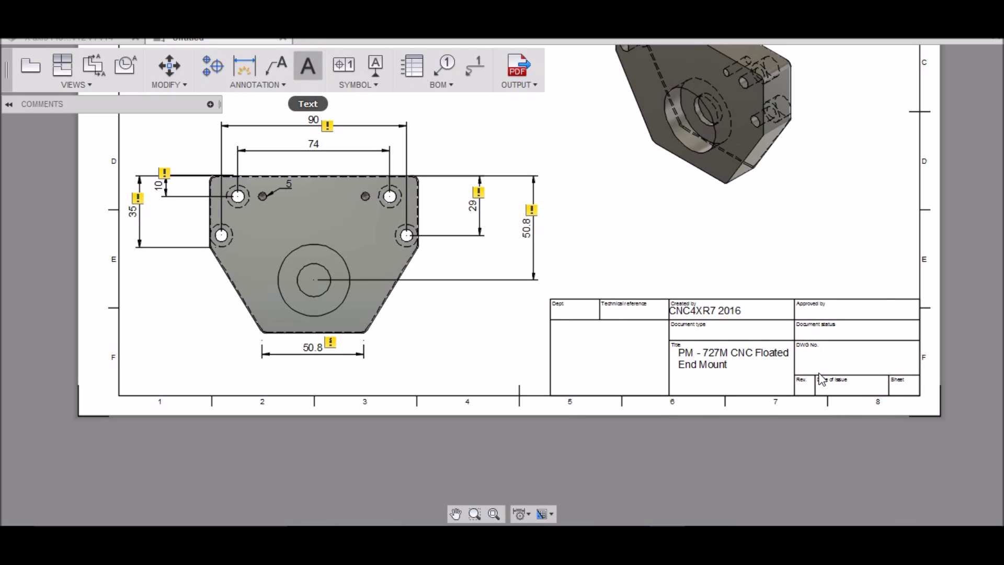
Place a text box reading 2016 in the title block's Date of issue cell.
key("Escape")
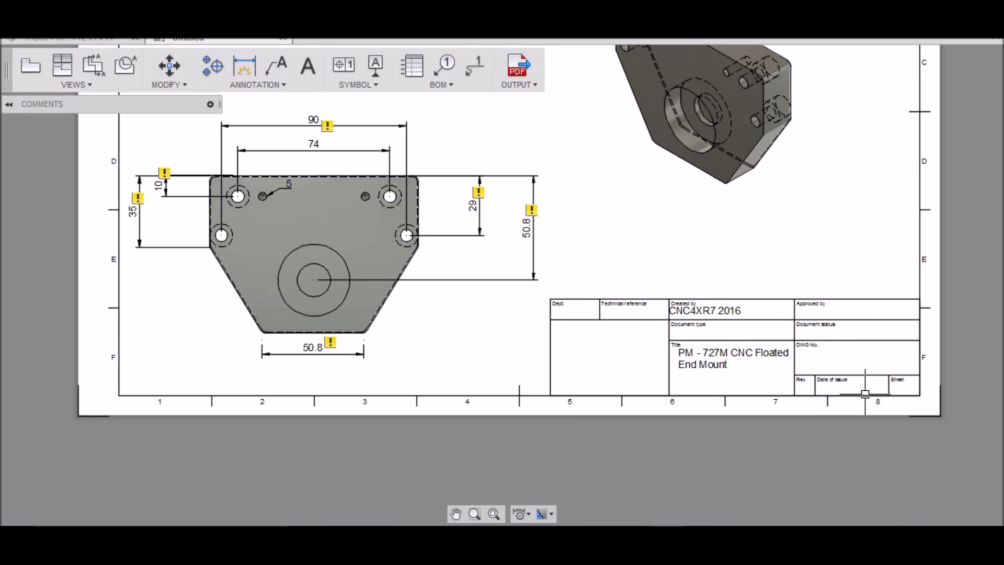
left_click(308, 66)
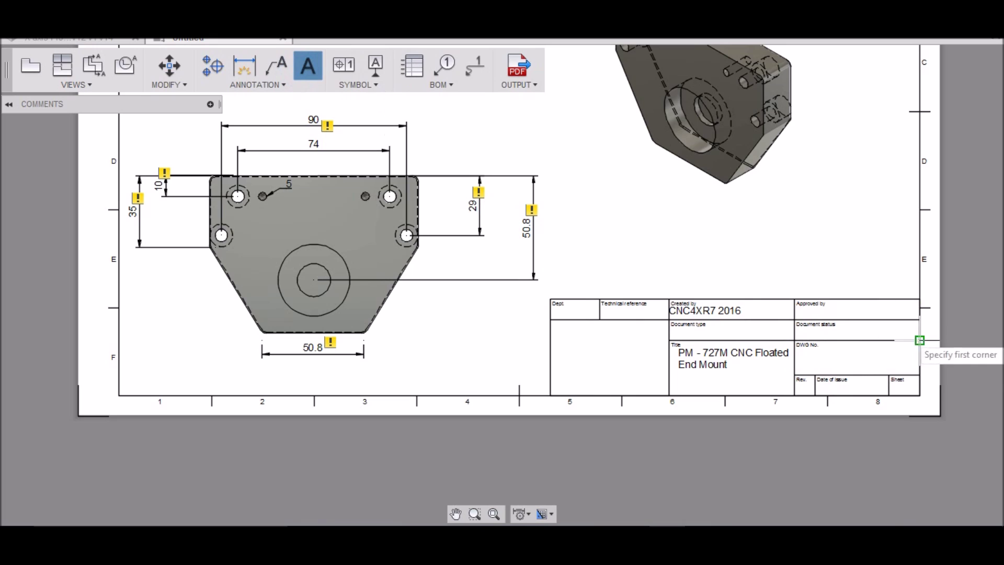
left_click(812, 385)
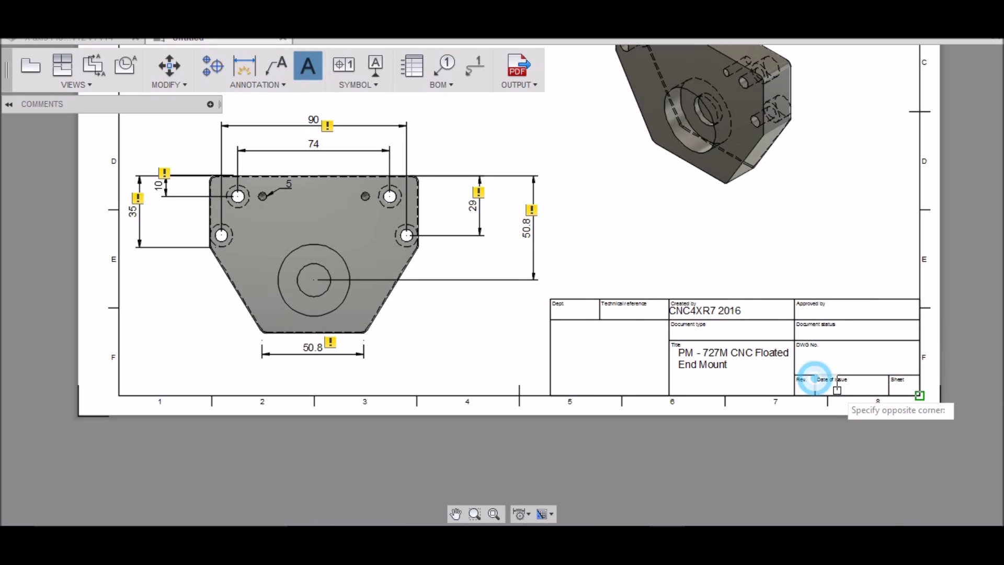
left_click(885, 396)
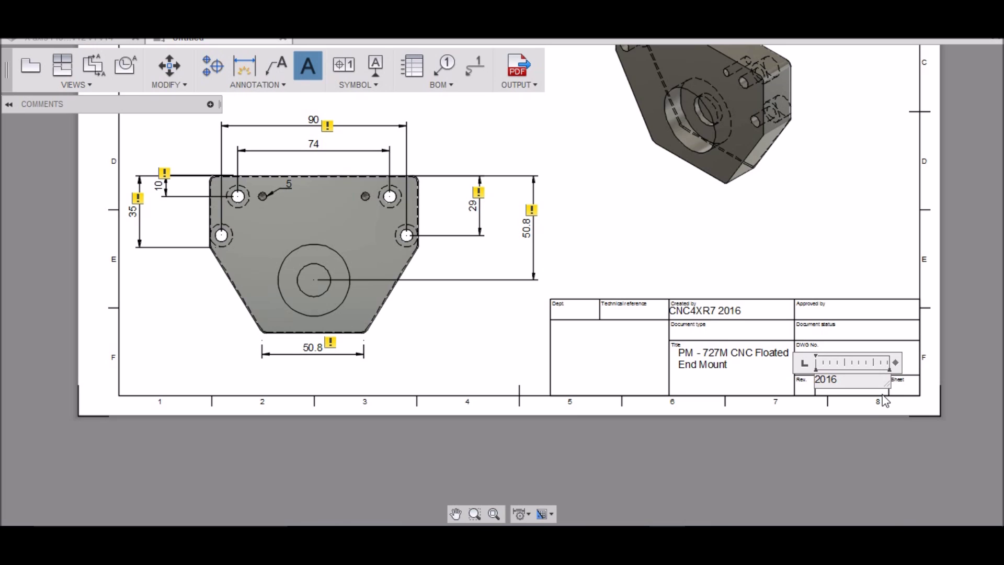
left_click(884, 400)
key("Escape")
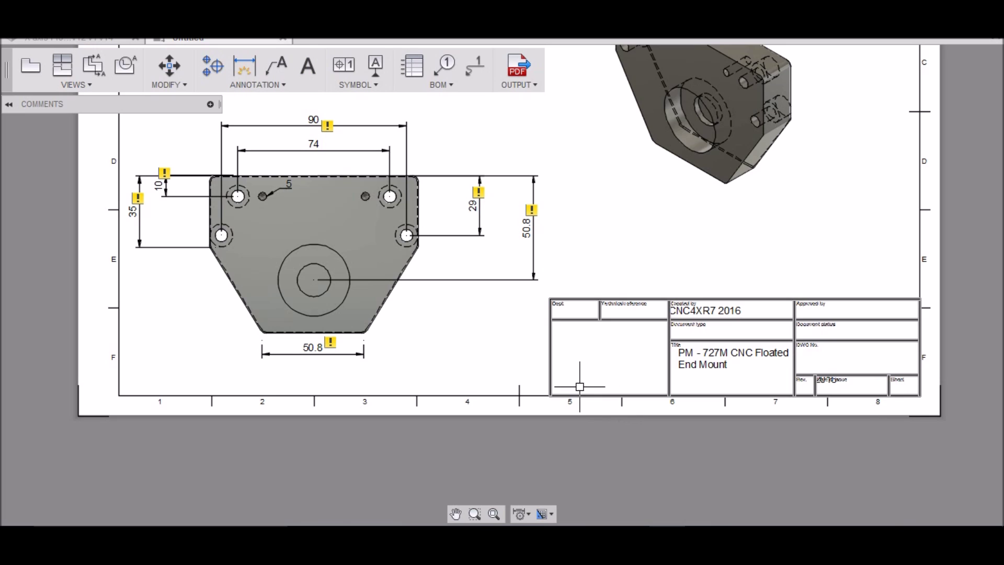
scroll(573, 382, "down", 3)
scroll(595, 298, "down", 1)
scroll(596, 298, "up", 3)
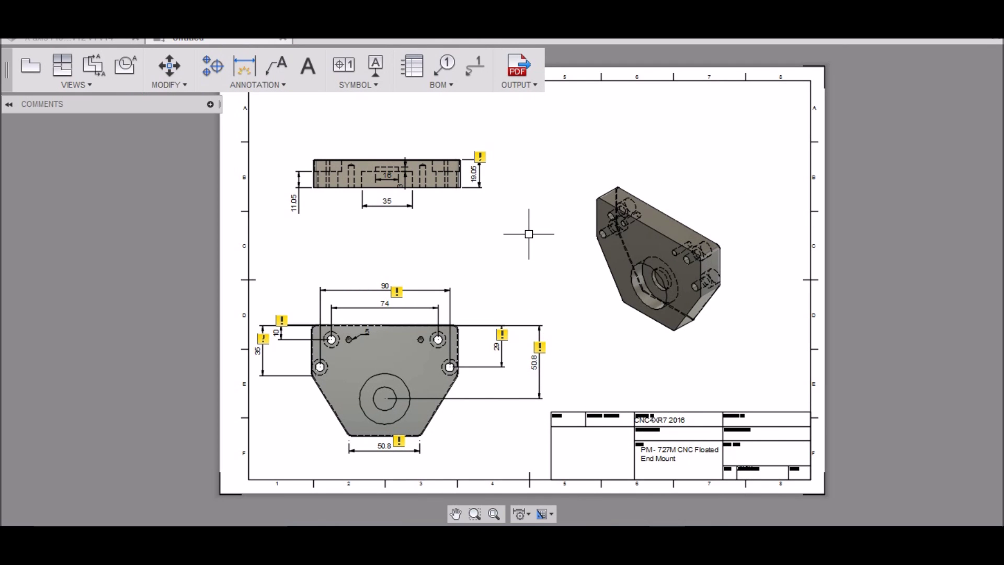
Export the sheet as a PDF over PM727M Floated end, then dismiss the file-in-use error.
left_click(535, 83)
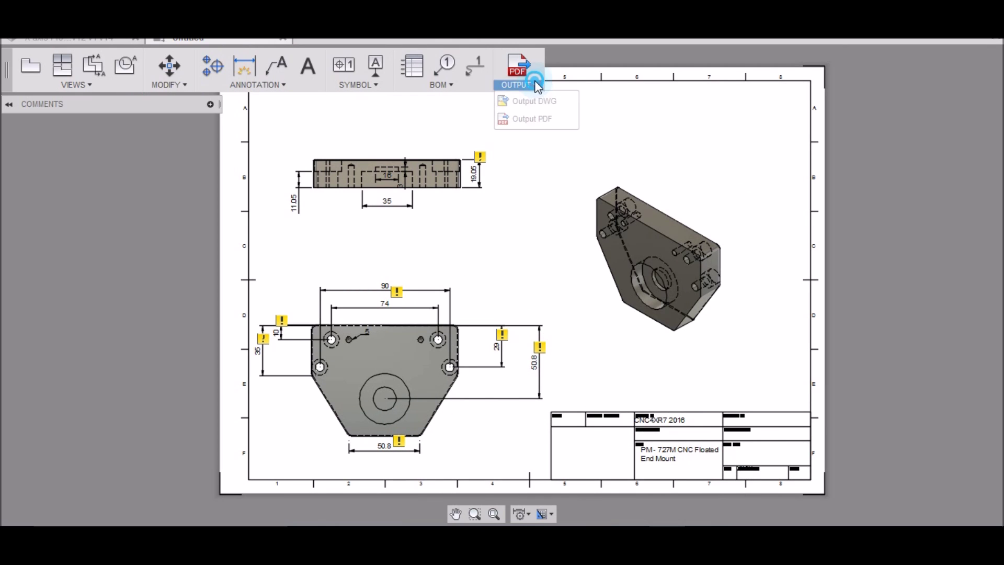
left_click(525, 118)
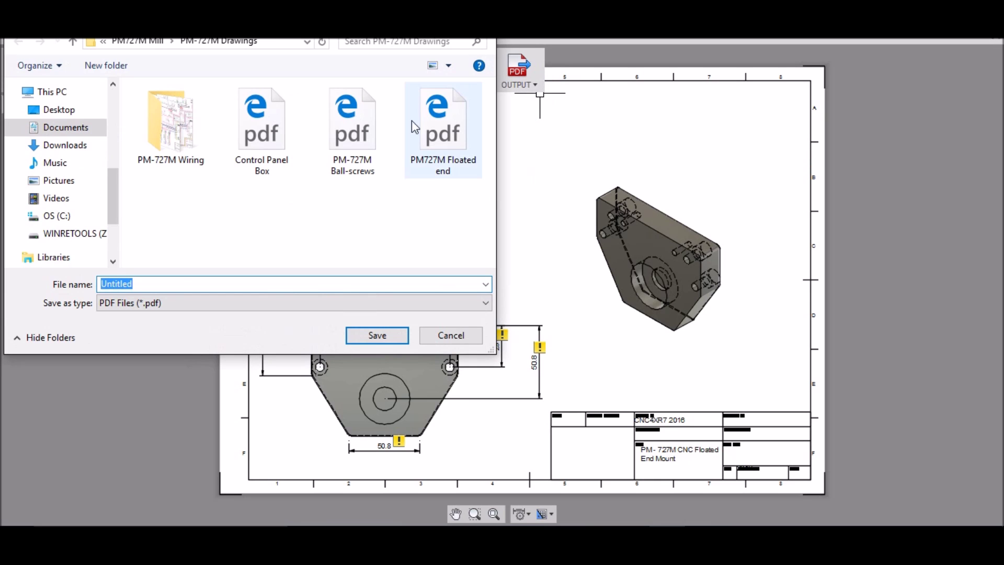
left_click(428, 117)
left_click(397, 335)
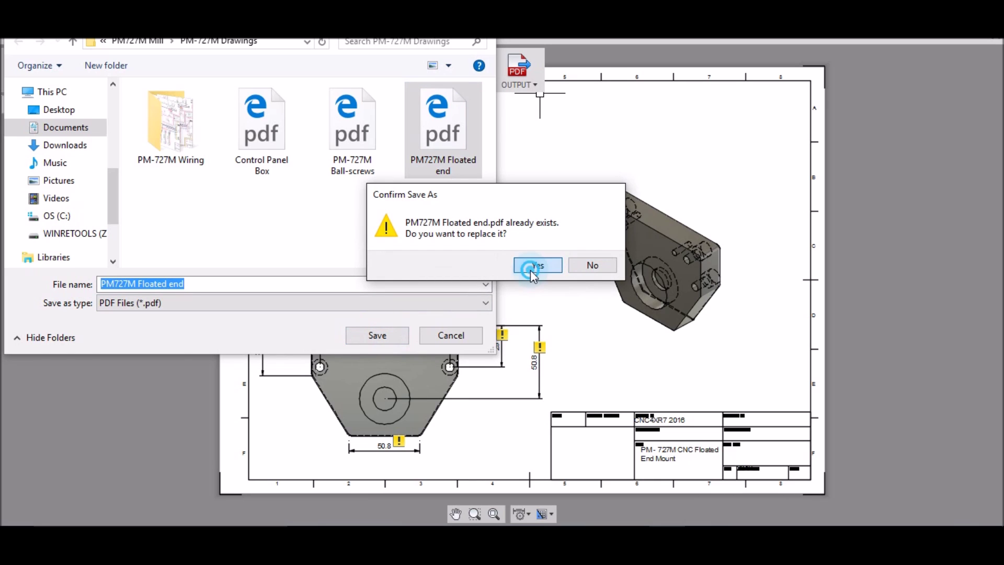
left_click(533, 266)
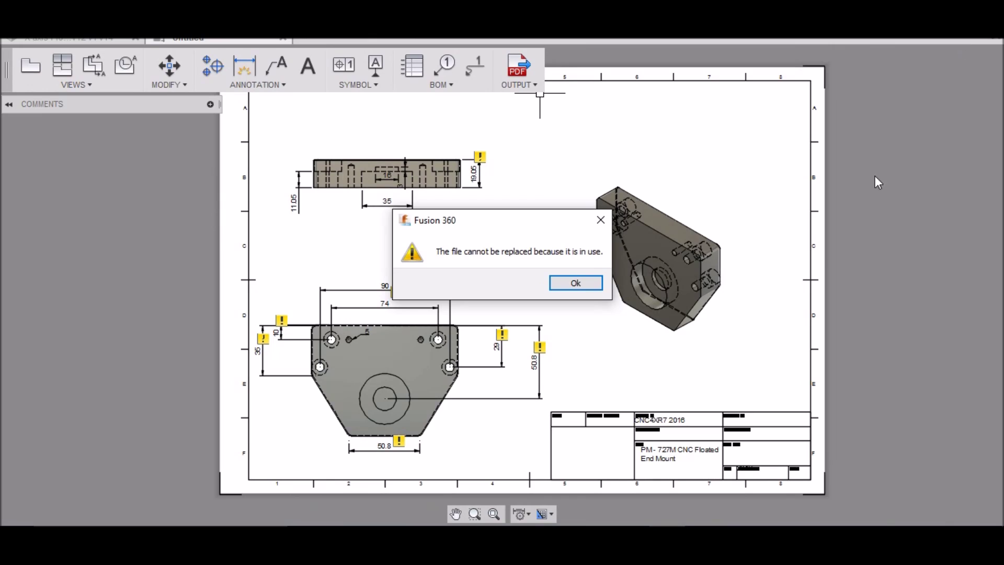
left_click(570, 283)
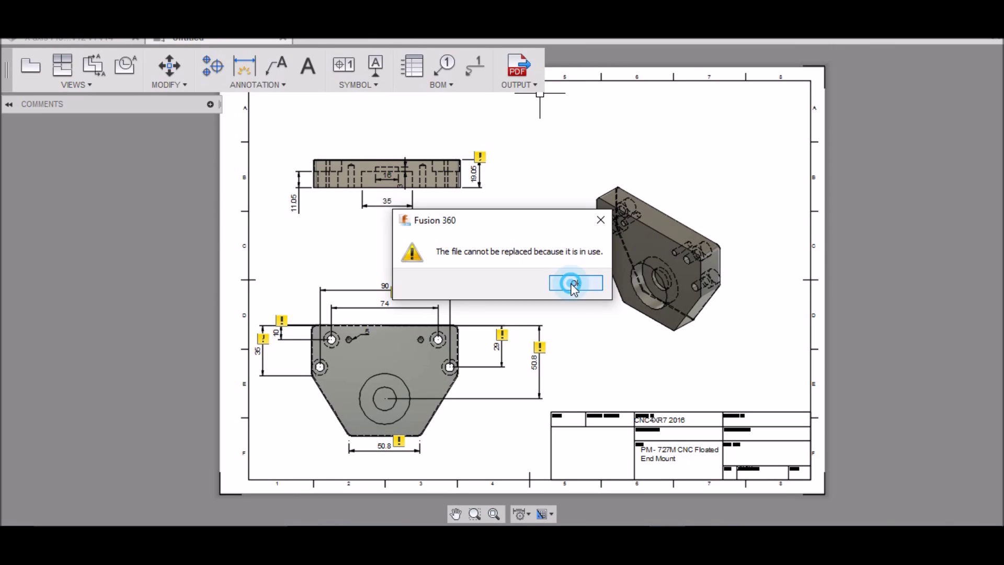
Export the PDF again, replacing the existing PM727M Floated end file.
left_click(539, 85)
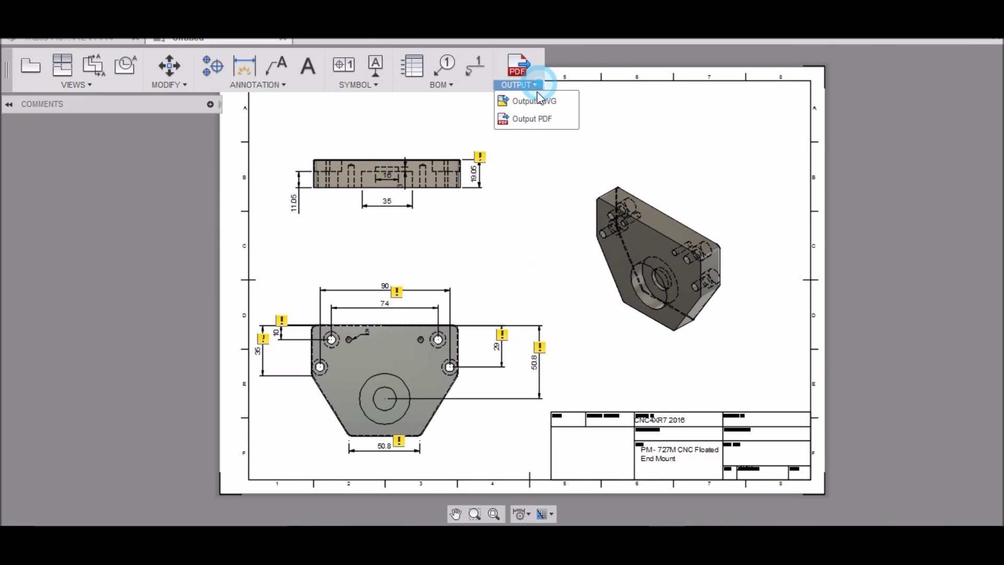
left_click(536, 119)
left_click(443, 133)
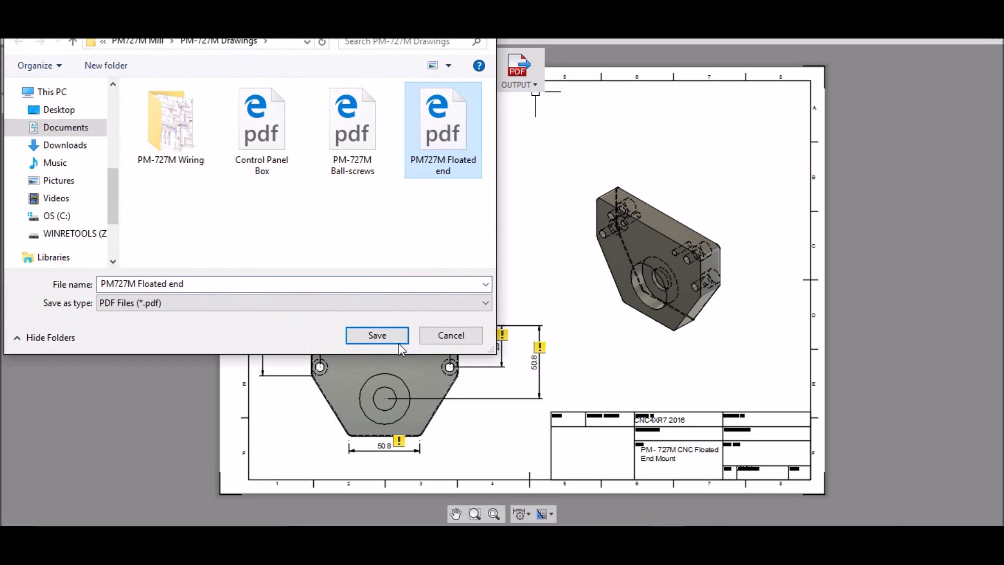
left_click(397, 340)
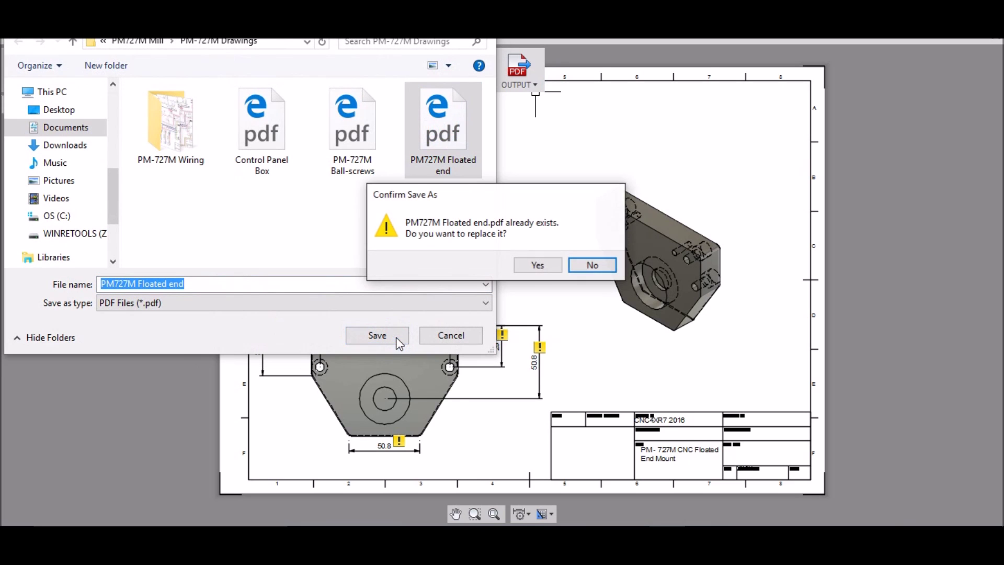
left_click(538, 265)
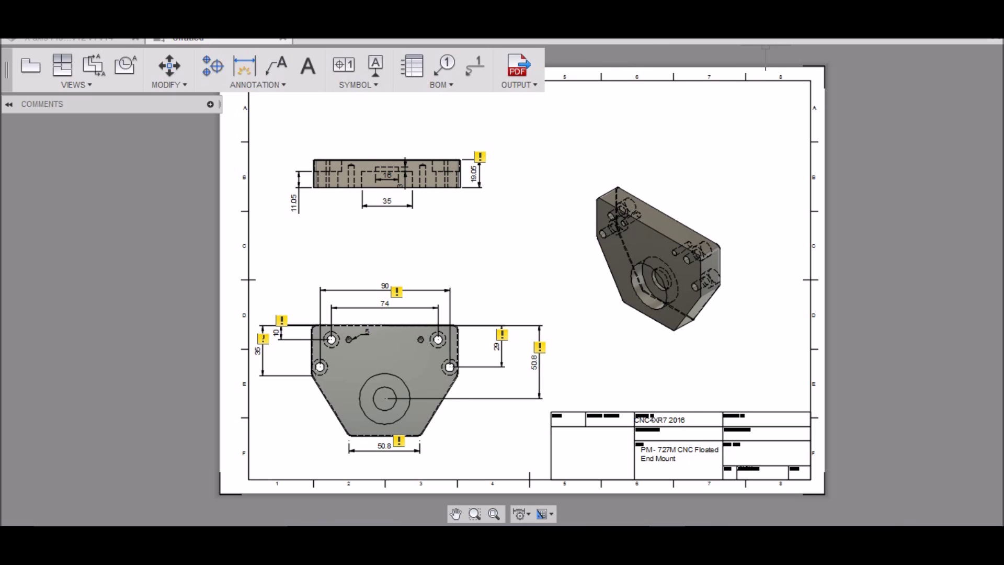
left_click(285, 38)
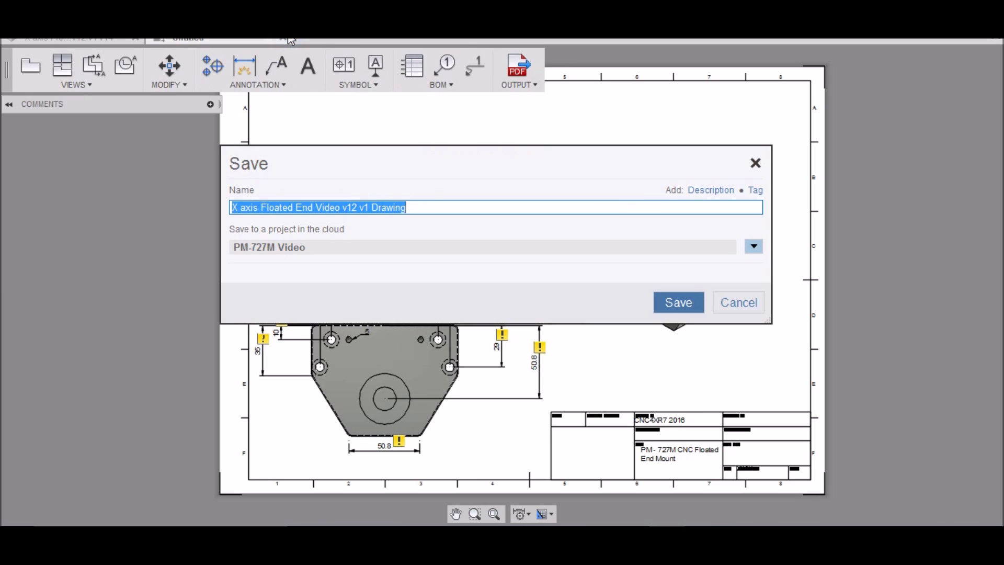
Close the drawing without saving it to the cloud, returning to the bracket plate's v14 model.
left_click(738, 304)
scroll(616, 262, "down", 2)
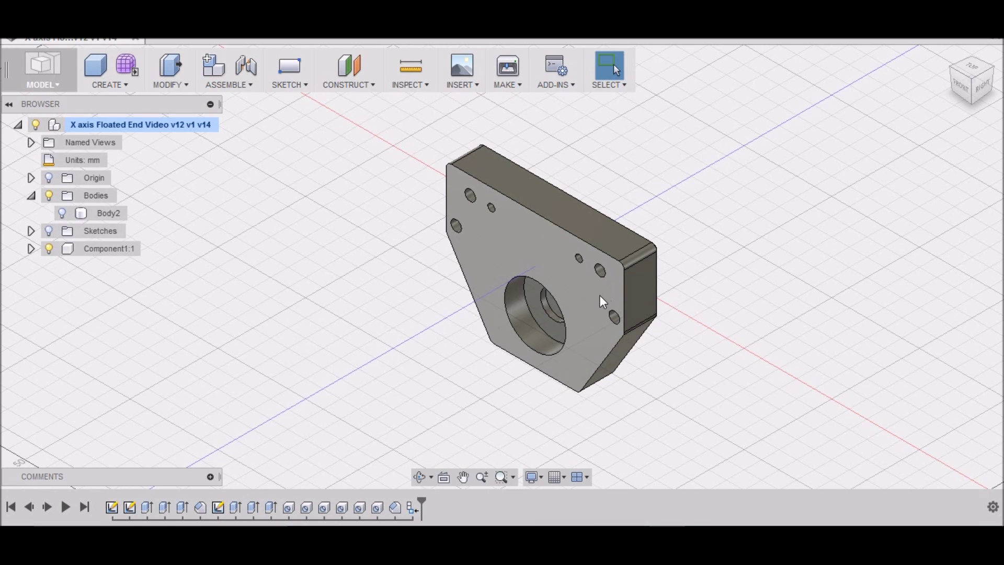
scroll(600, 289, "up", 2)
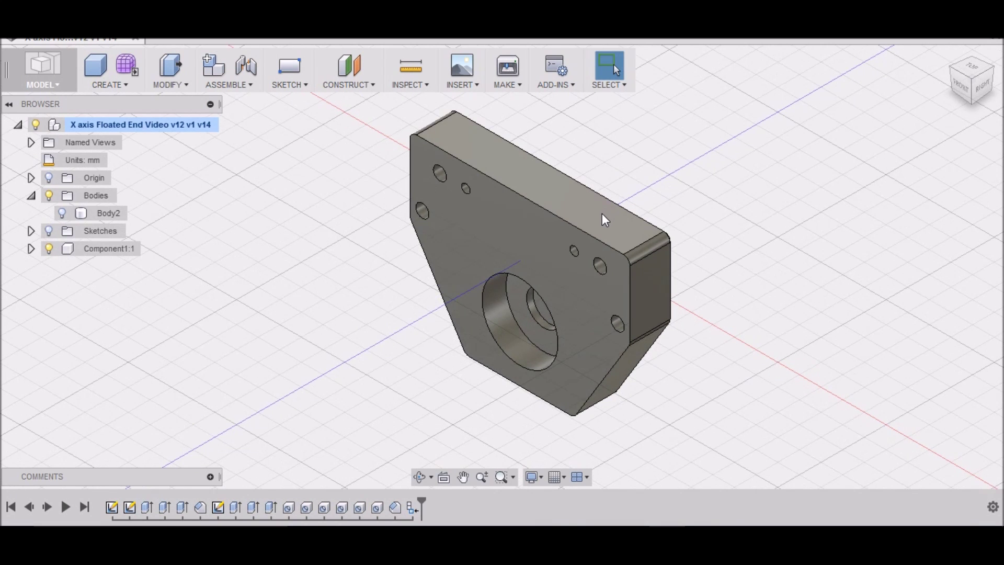